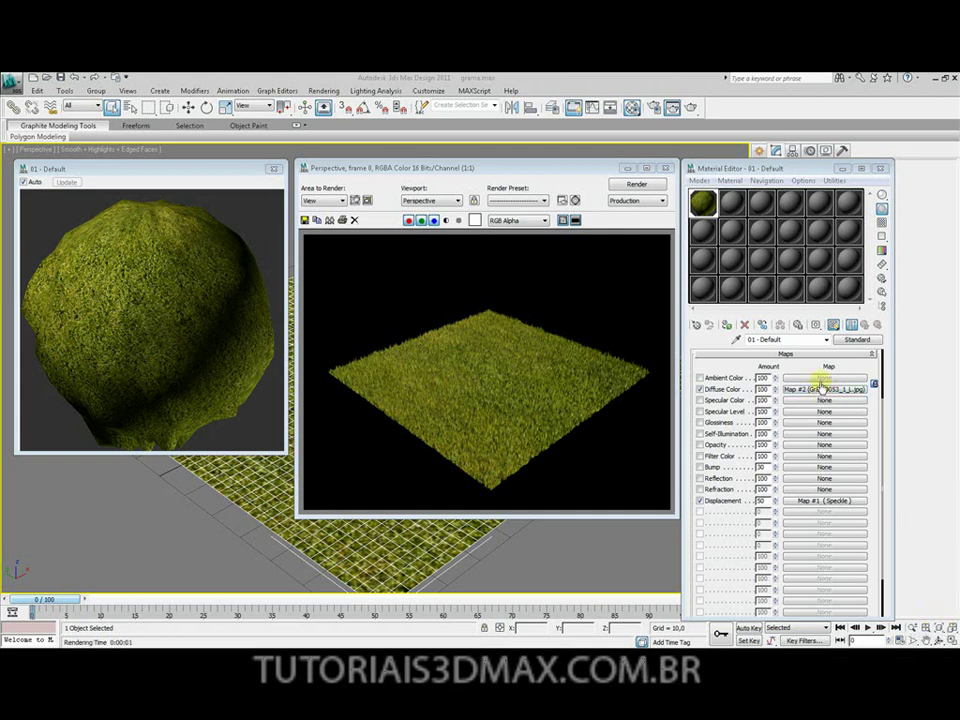
Examine the rendered grass patch, the enlarged material preview and the material's diffuse and displacement maps.
left_click_drag(781, 170, 790, 170)
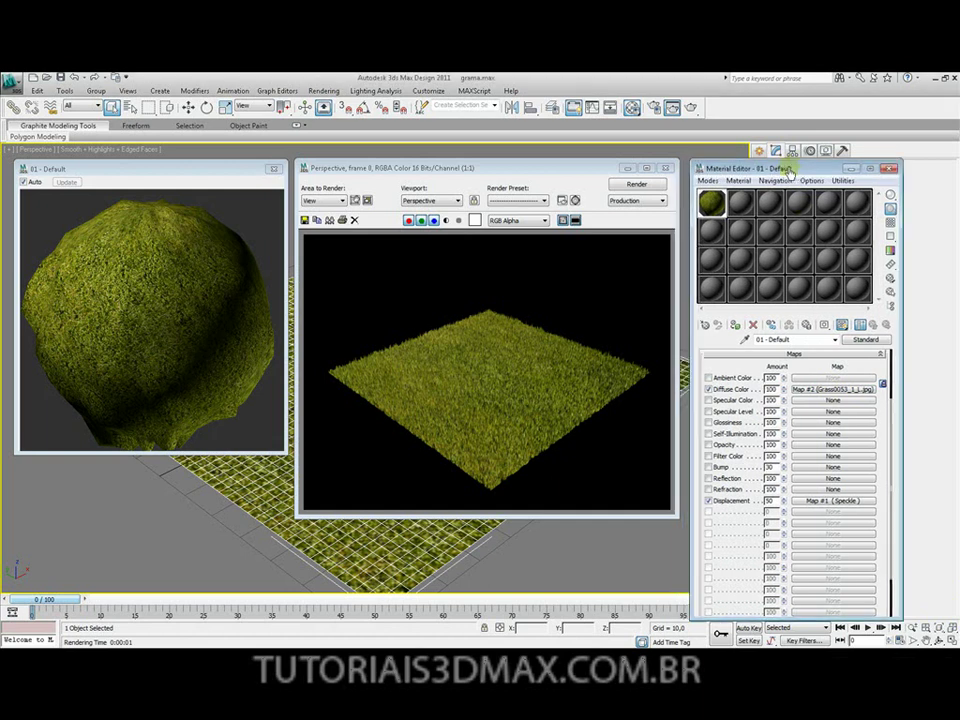
left_click(135, 265)
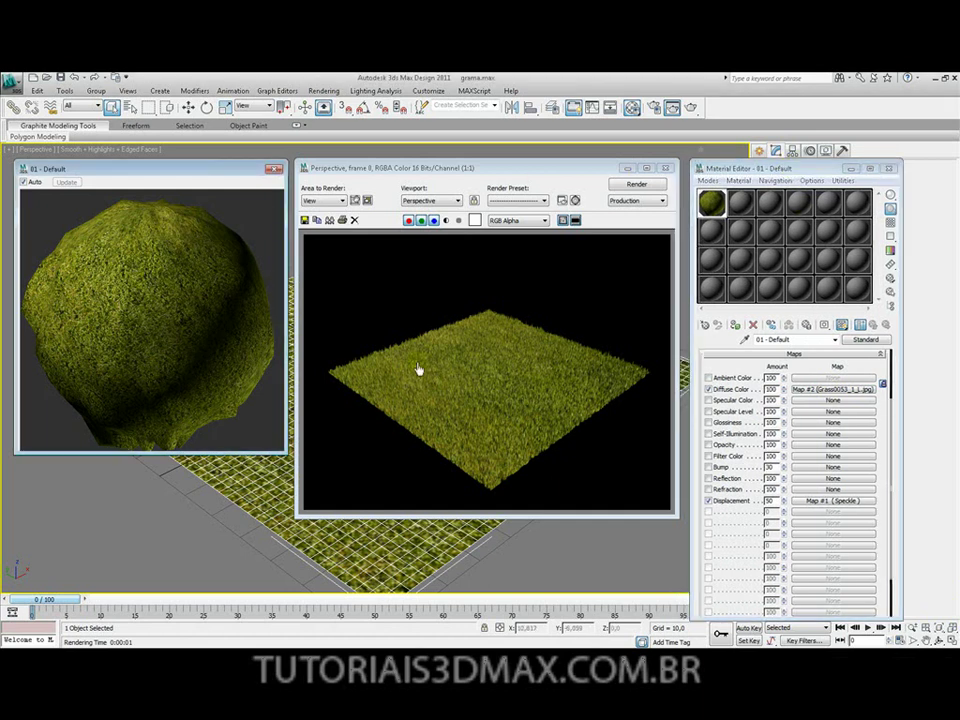
left_click(356, 304)
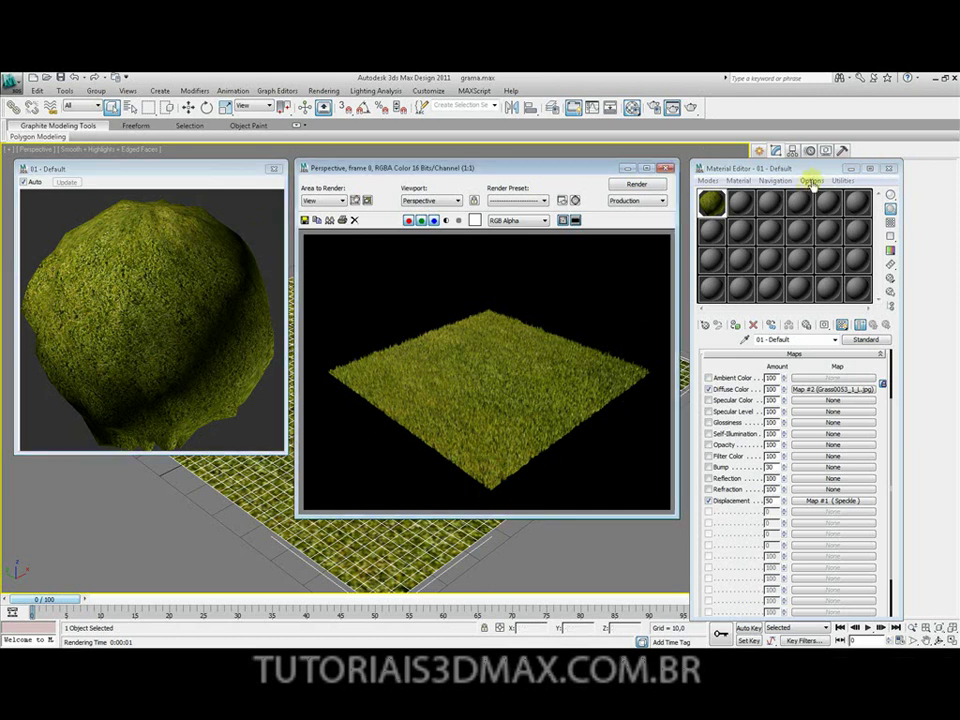
left_click(738, 170)
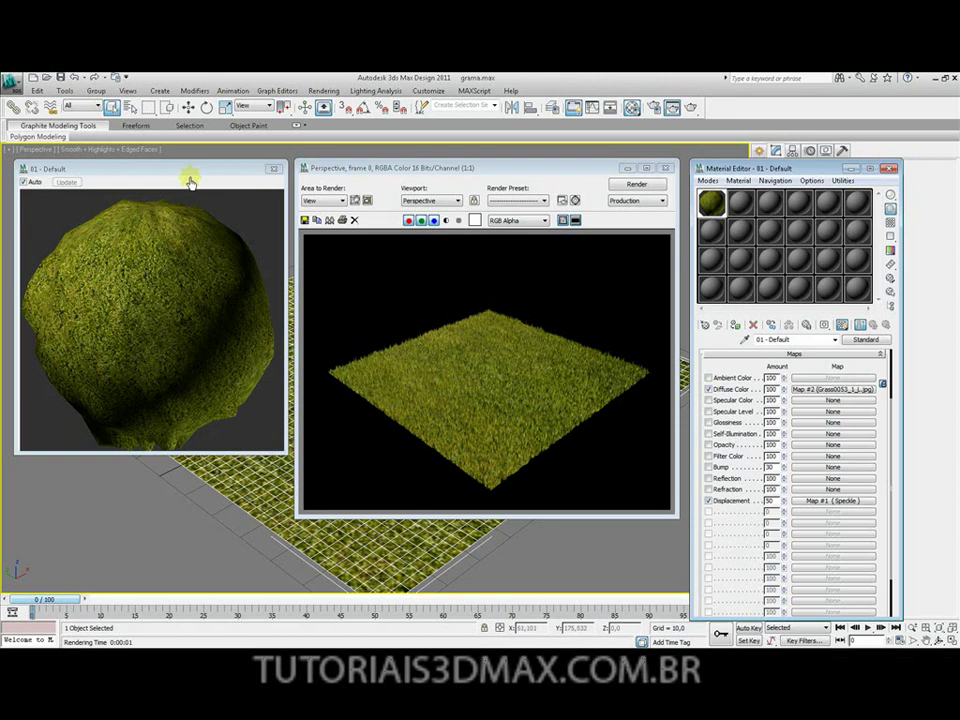
scroll(484, 378, "up", 1)
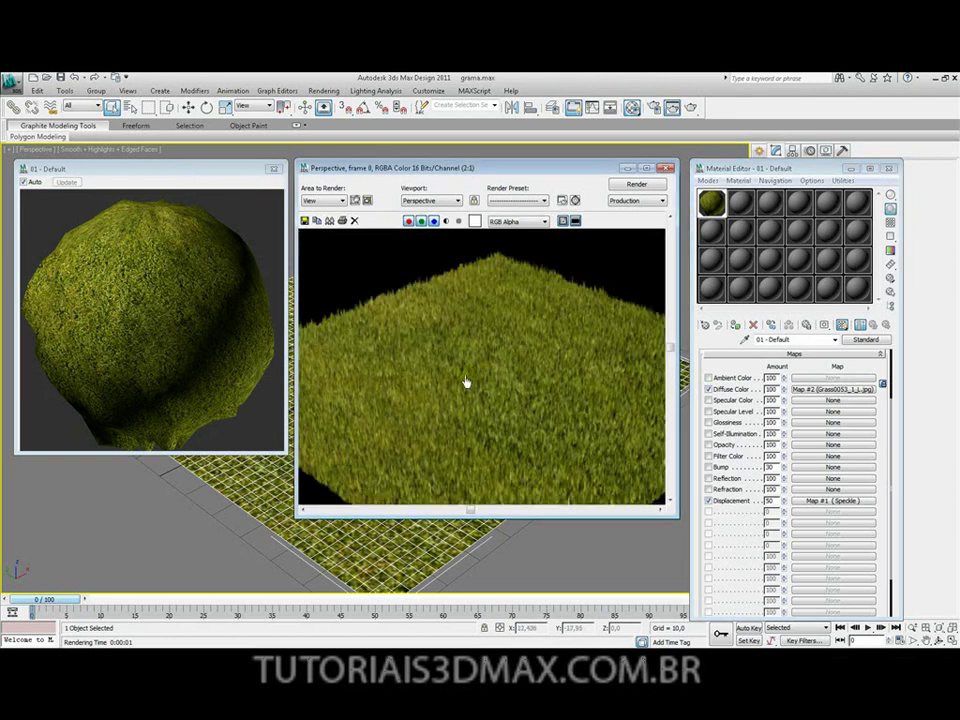
scroll(466, 384, "down", 1)
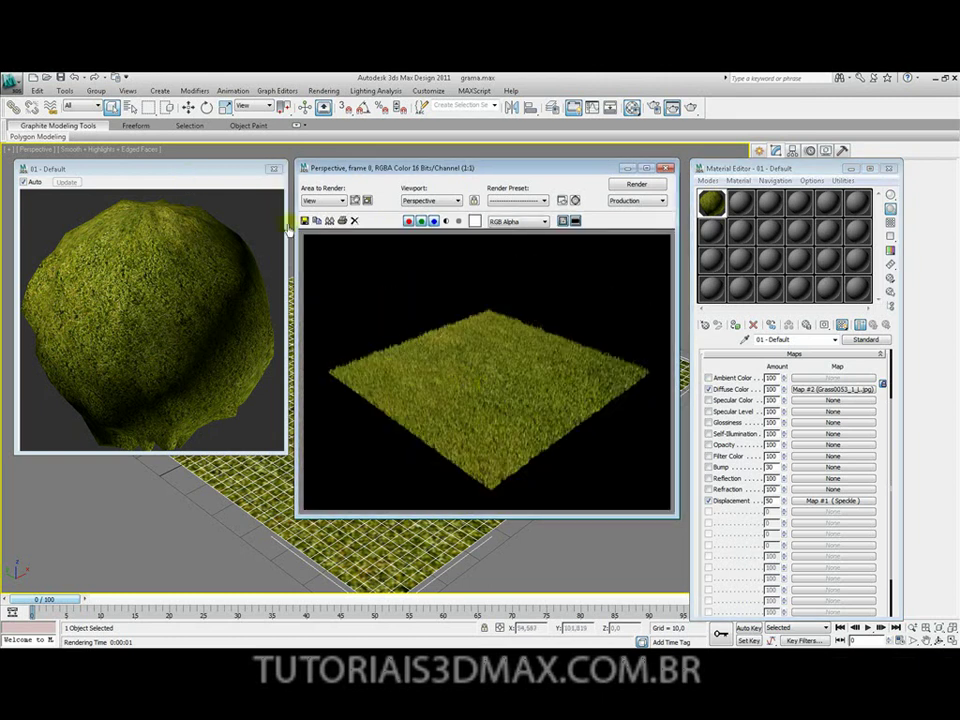
Close the material preview, render and Material Editor windows, and delete the existing grass plane from the scene.
left_click(270, 172)
left_click(666, 168)
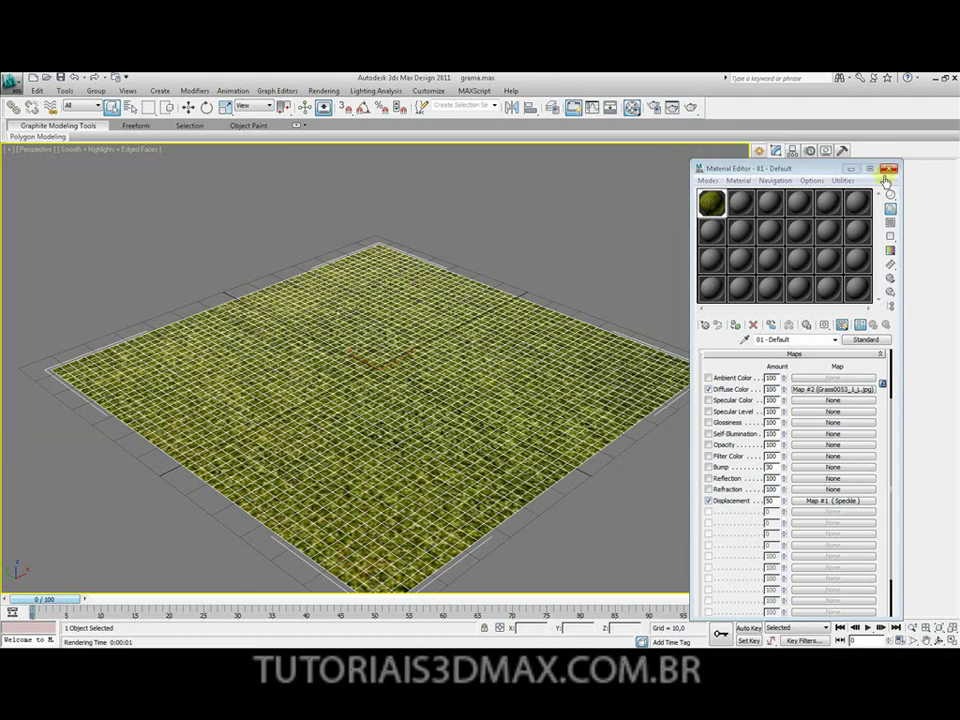
left_click(889, 168)
left_click_drag(606, 267, 441, 305)
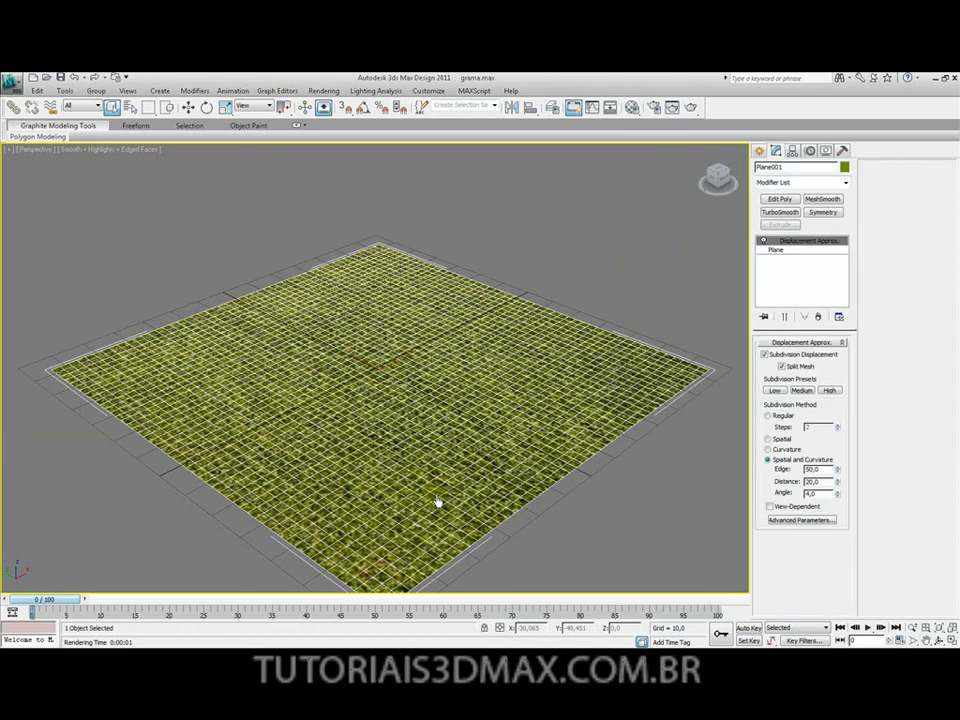
key("Delete")
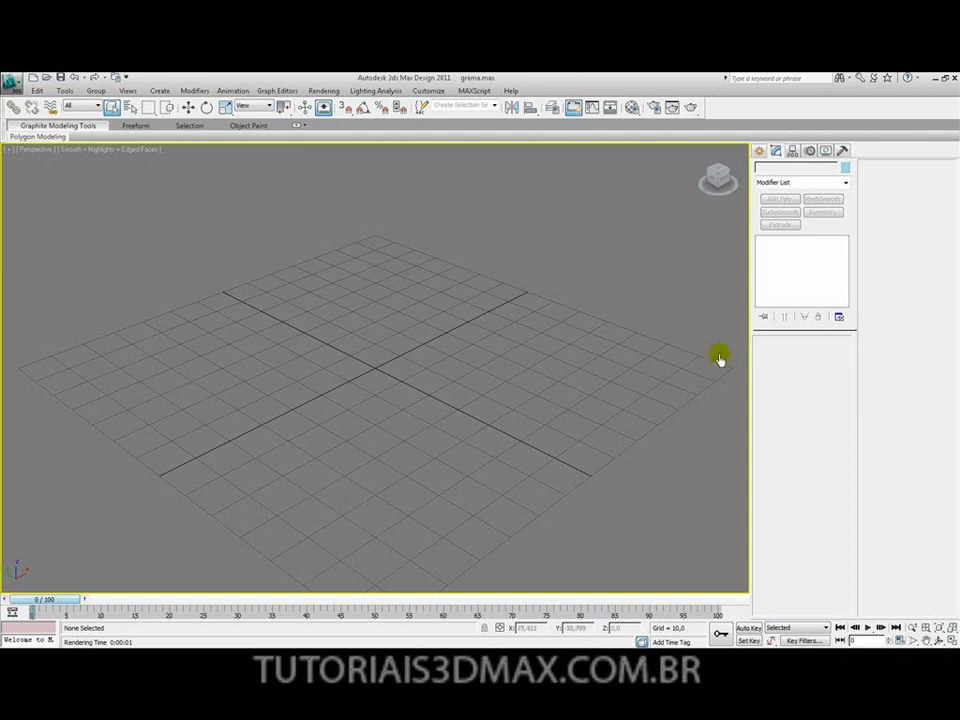
Create a square plane of about 134.7 × 134.7 units centred on the grid, with 1 length and 1 width segment.
left_click(760, 152)
left_click(823, 273)
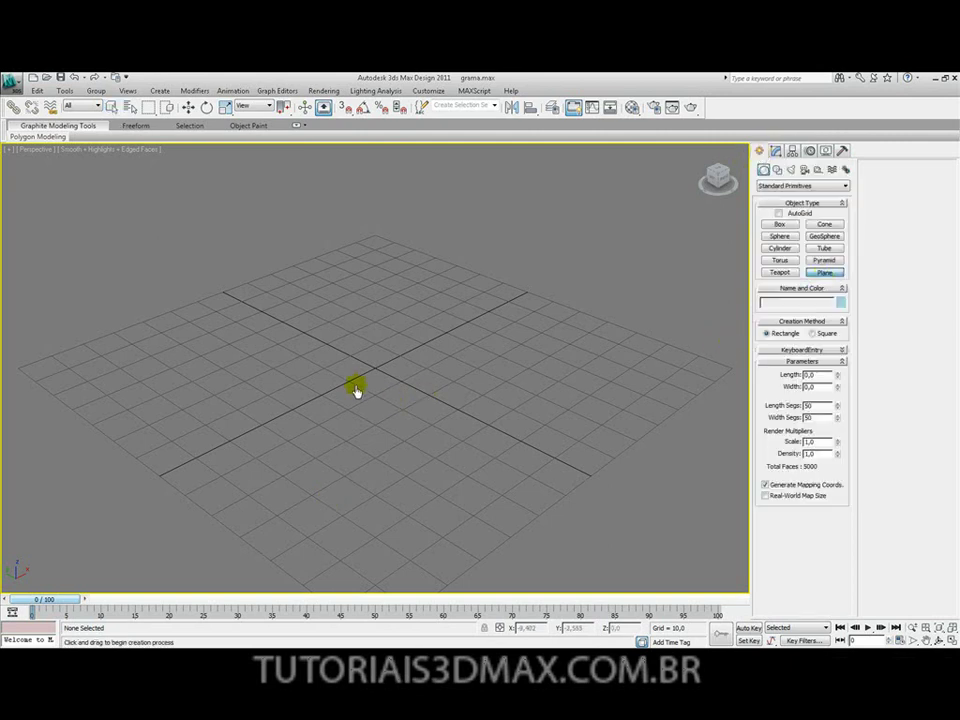
left_click_drag(377, 375, 679, 403)
double_click(815, 405)
type("10")
key("Tab")
type("10")
key("Tab")
double_click(816, 405)
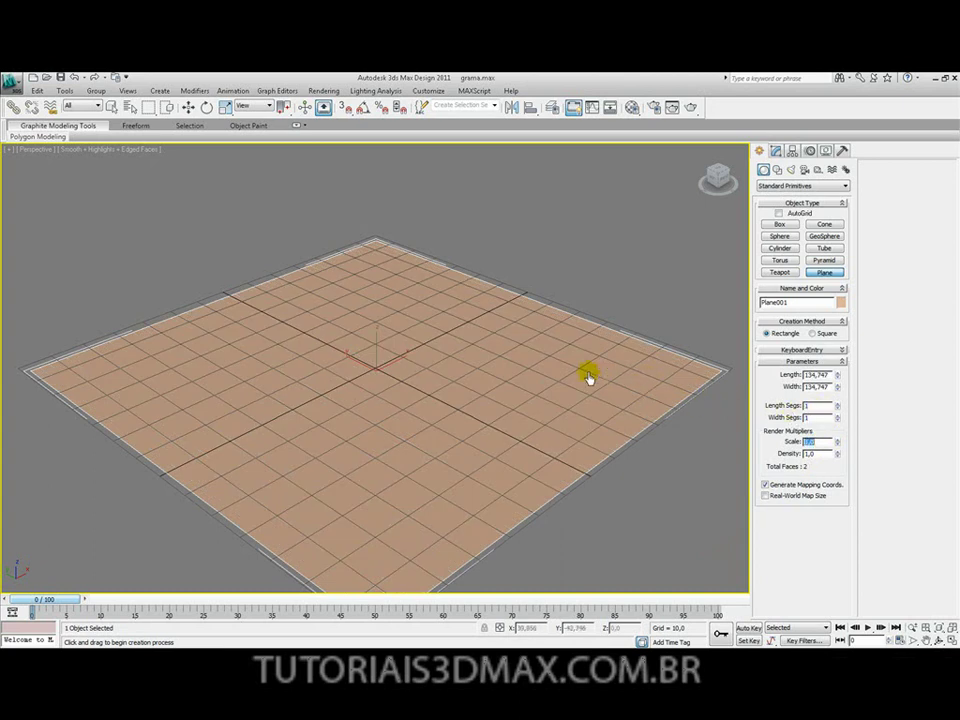
Hide the home grid in the viewport so that only the plane is displayed.
middle_click_drag(589, 377, 568, 368)
key("g")
key("g")
key("g")
key("g")
key("g")
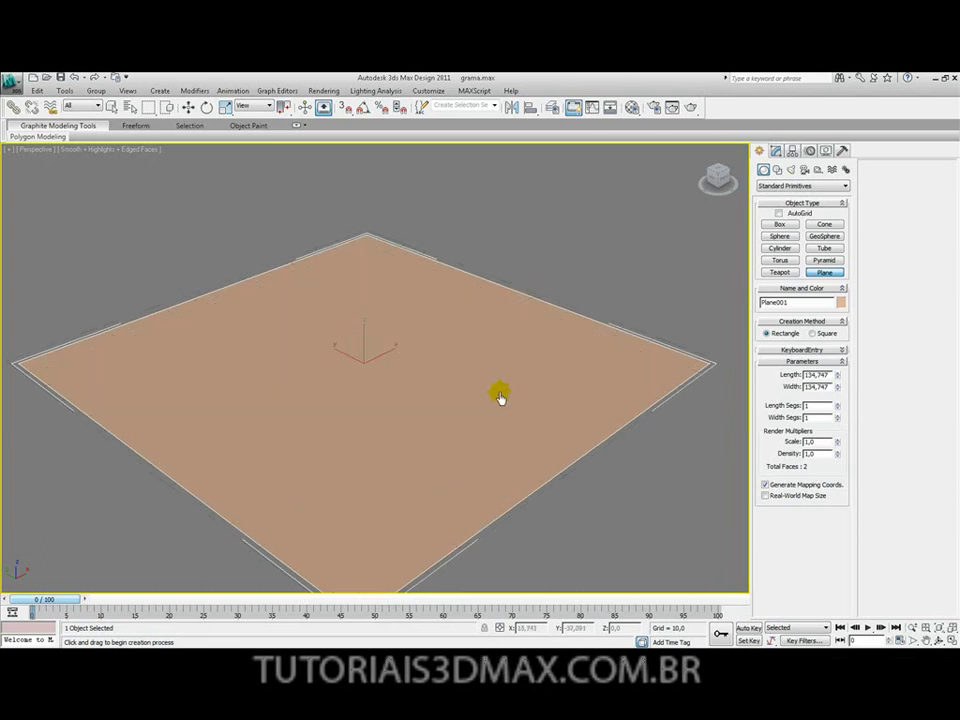
scroll(500, 394, "down", 5)
middle_click_drag(476, 357, 443, 352, "alt")
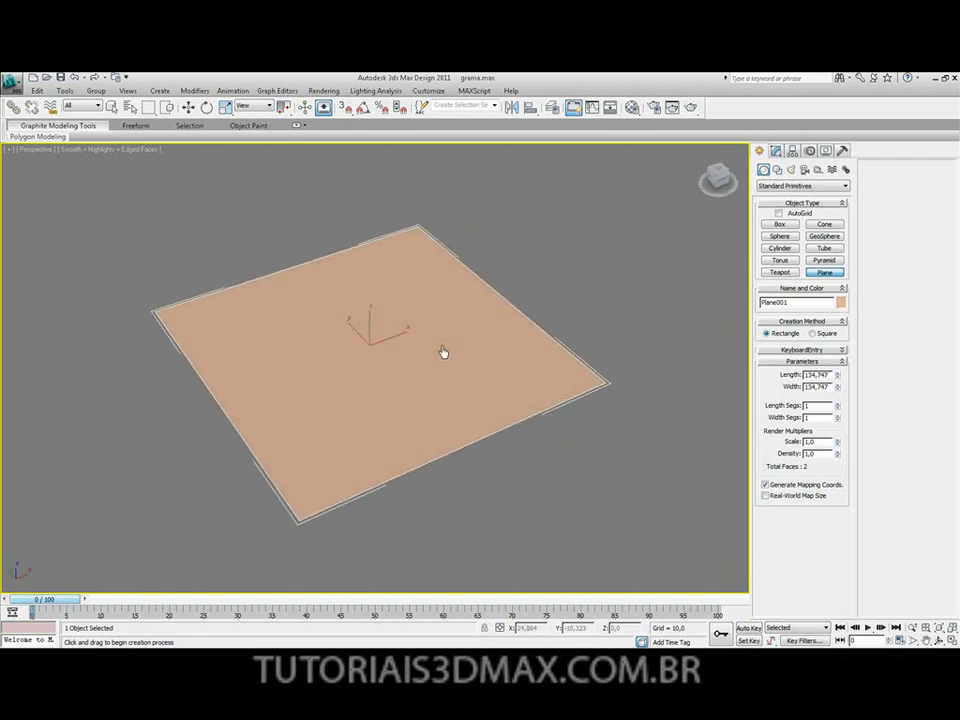
mouse_move(433, 360)
middle_mouse_down("alt")
mouse_move(411, 354)
mouse_move(440, 346)
middle_mouse_up("alt")
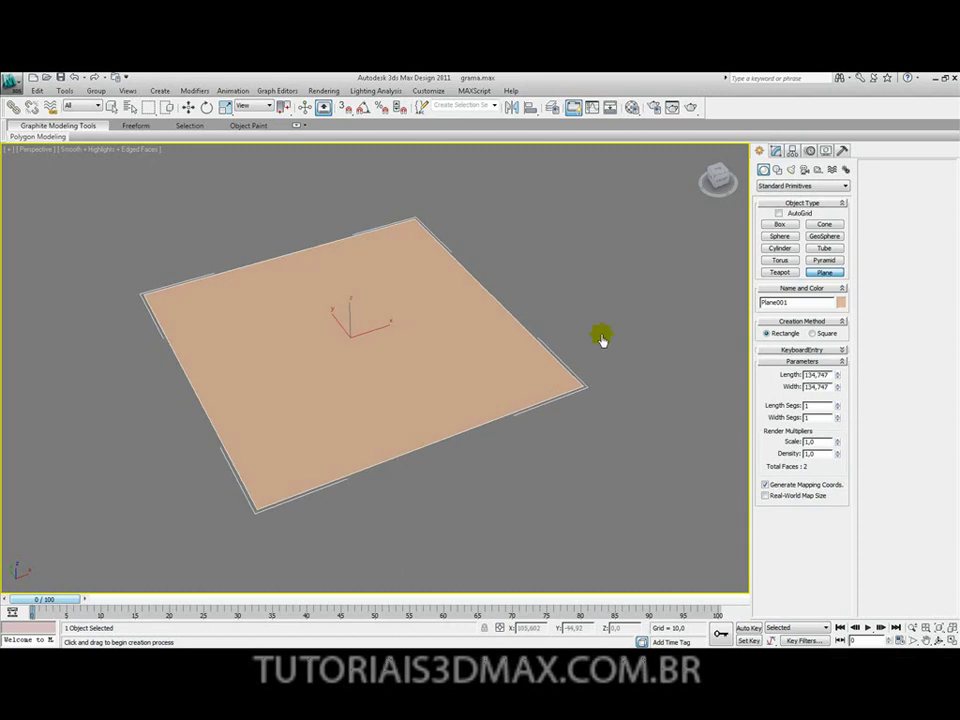
Create a box along the plane's edge on the positive X side, about 138.2 long, 11.6 wide and 23.2 high.
left_click(780, 224)
middle_click_drag(596, 306, 495, 375, "alt")
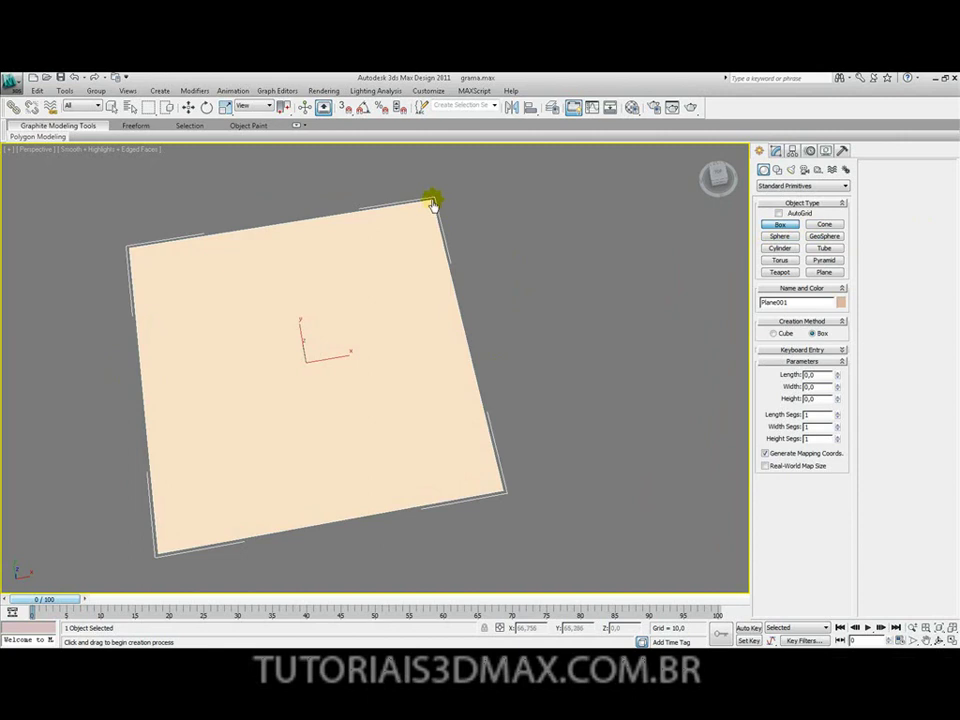
key("t")
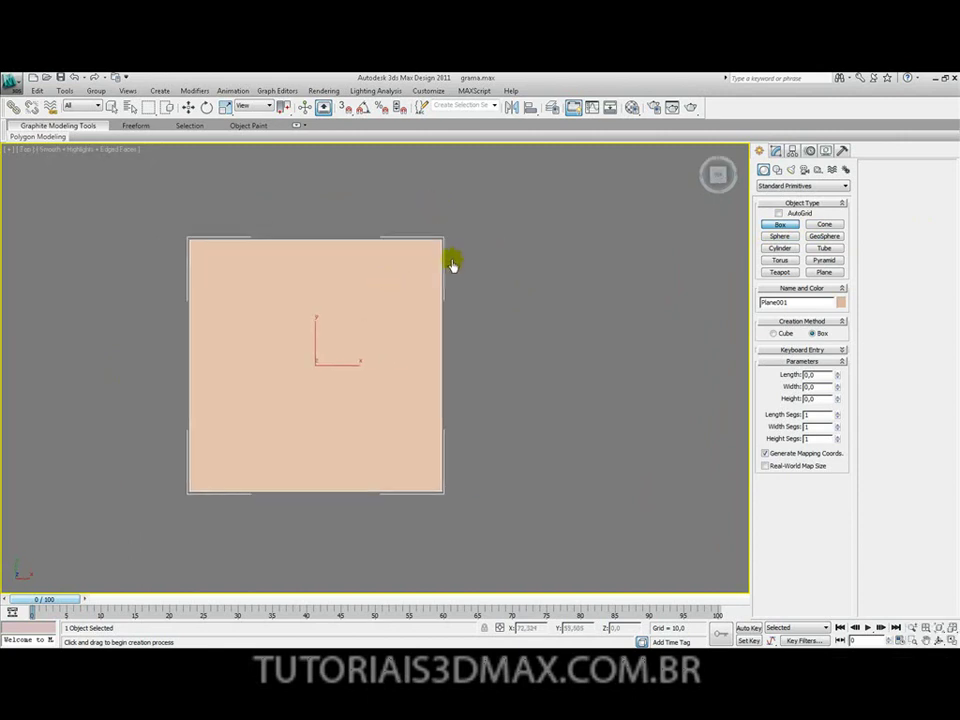
left_click_drag(443, 242, 463, 498)
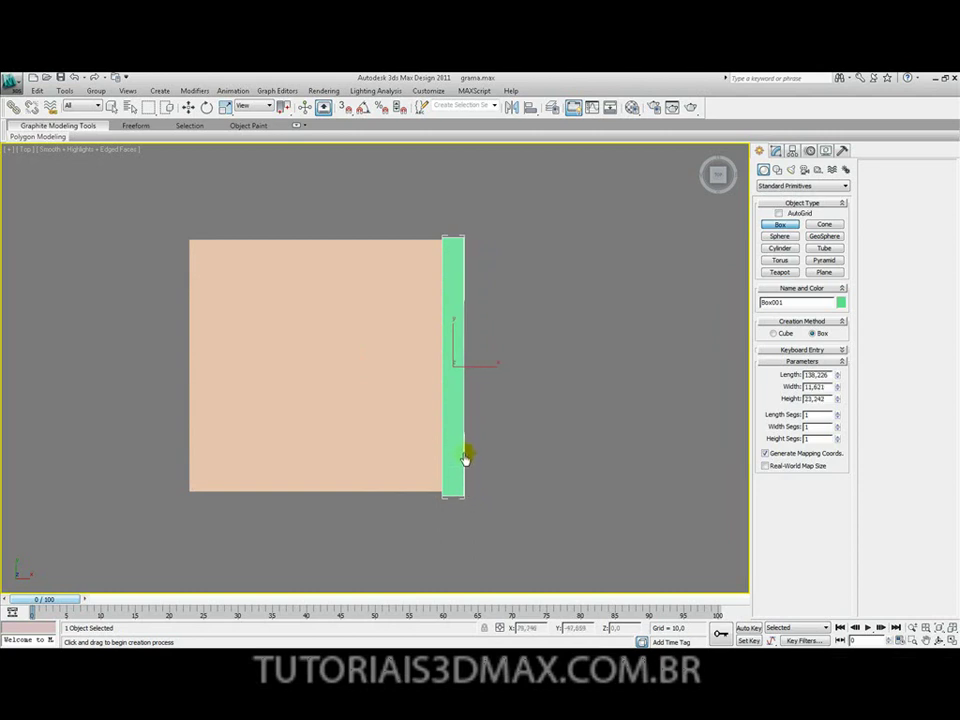
middle_click_drag(426, 452, 471, 418, "alt")
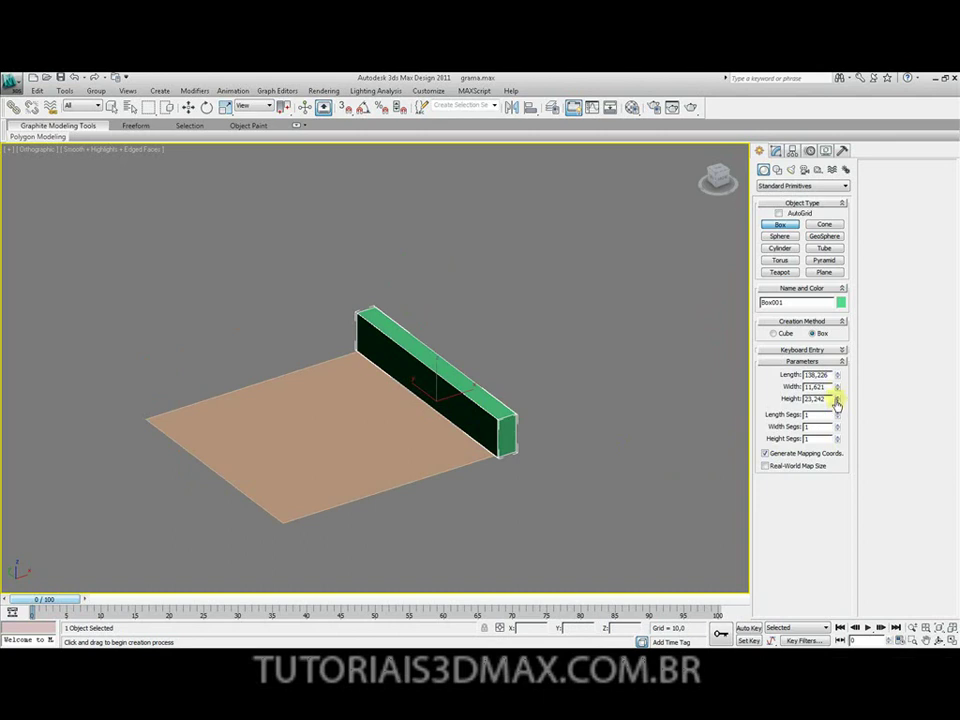
Reduce the box's height to 10.691 and its width to 5.81.
left_click_drag(838, 398, 840, 435)
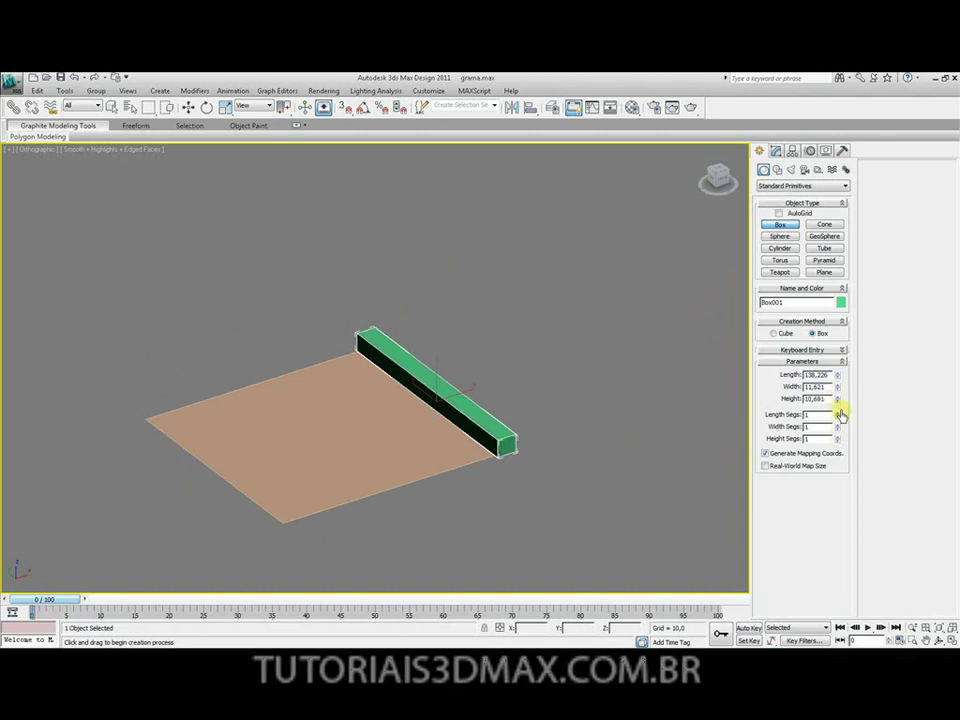
left_click(838, 390)
mouse_move(838, 390)
left_mouse_down()
mouse_move(838, 425)
mouse_move(836, 407)
left_mouse_up()
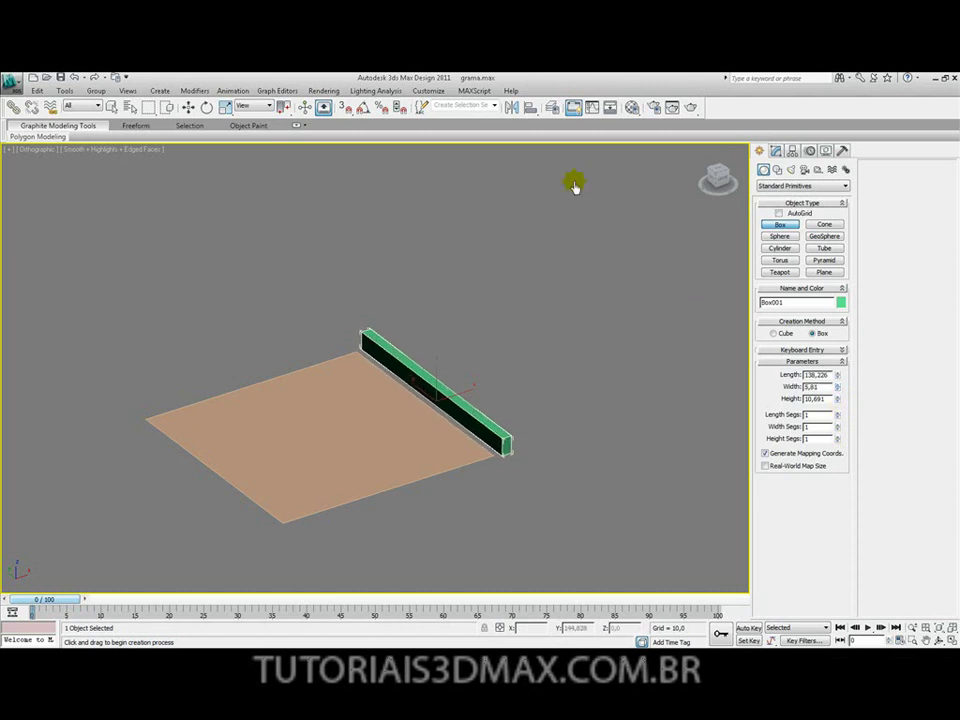
Move the box along X to 68.54 so that it sits against the plane's edge.
left_click(186, 108)
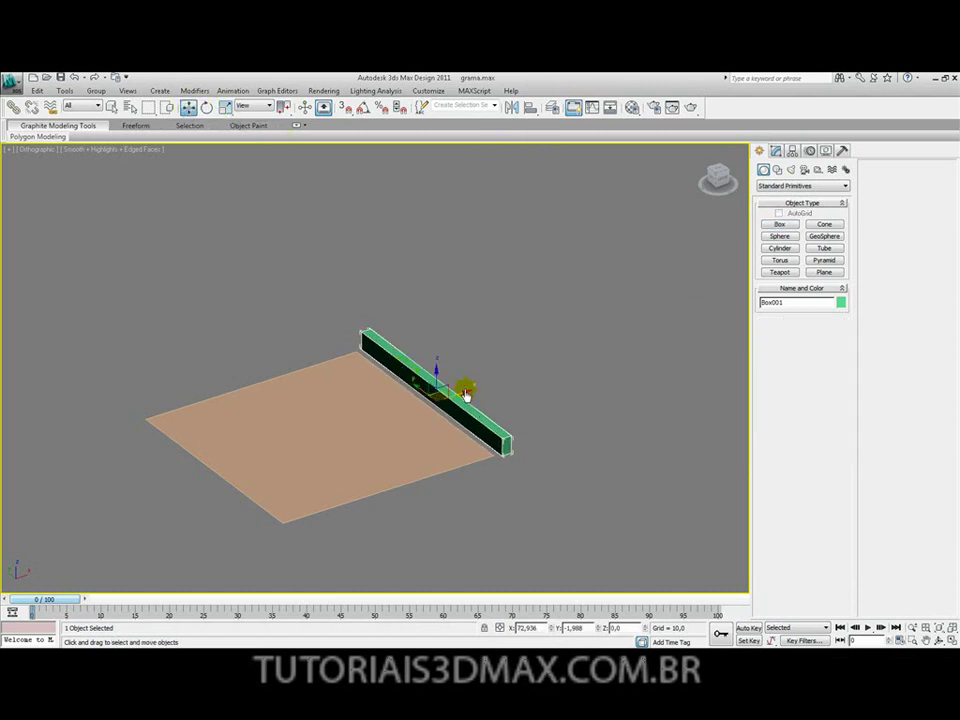
left_click_drag(465, 392, 460, 397)
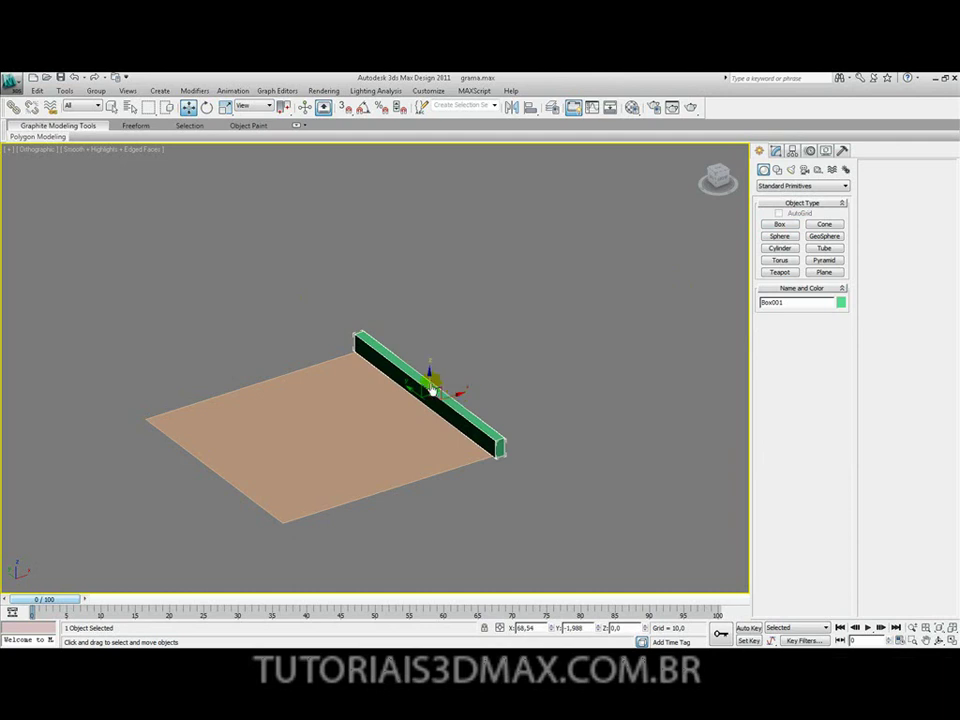
middle_click_drag(499, 409, 478, 426, "alt")
left_click(494, 397)
left_click(484, 428)
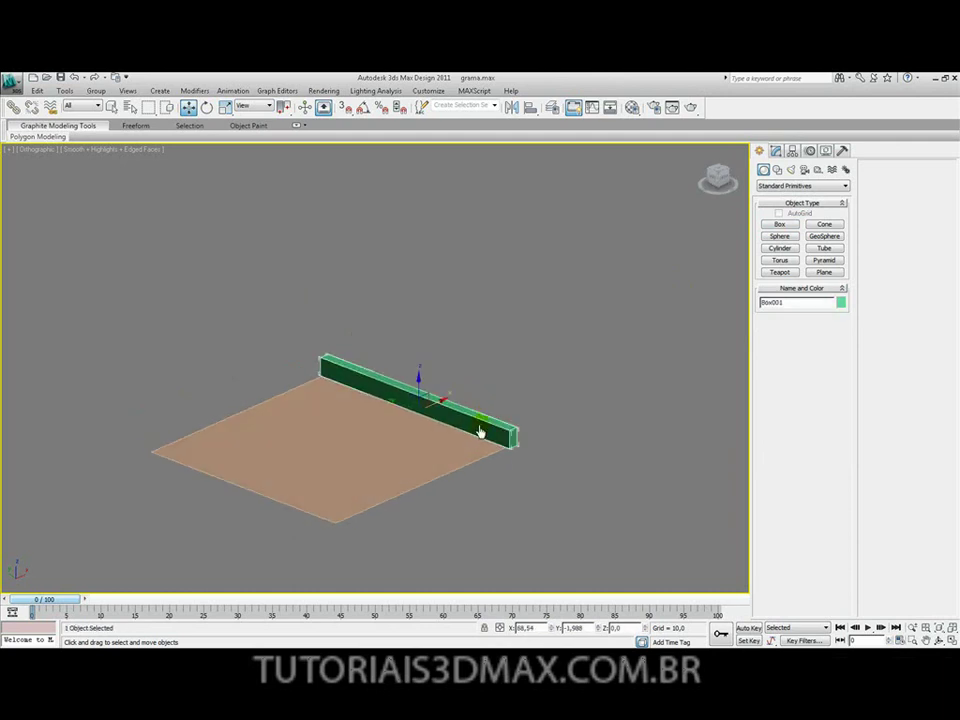
Convert the box to an Editable Poly.
right_click(476, 422)
mouse_move(510, 528)
left_click(592, 537)
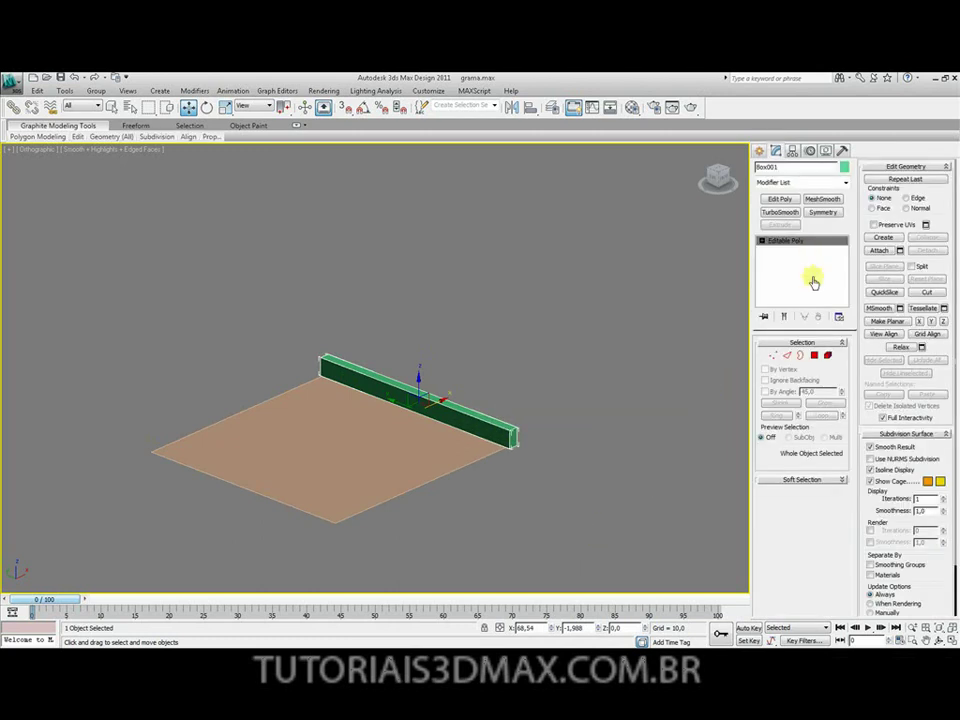
Connect the box's four lengthwise edges with a new edge loop and move it near the box's end, to Y -67.867.
middle_click_drag(452, 429, 480, 428, "alt")
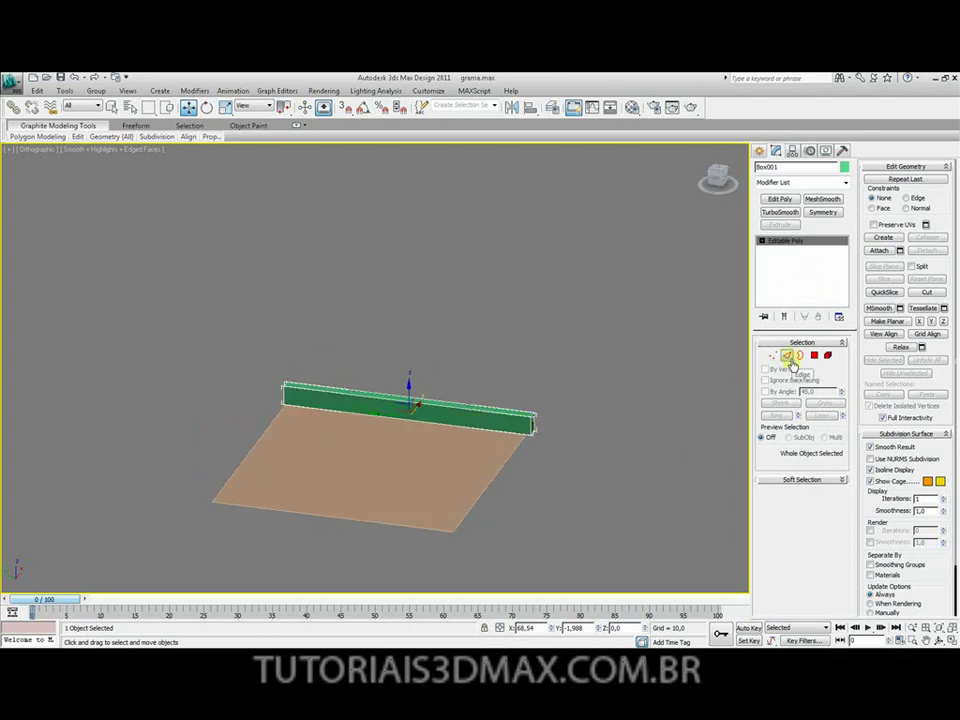
left_click(788, 357)
left_click_drag(392, 316, 476, 546)
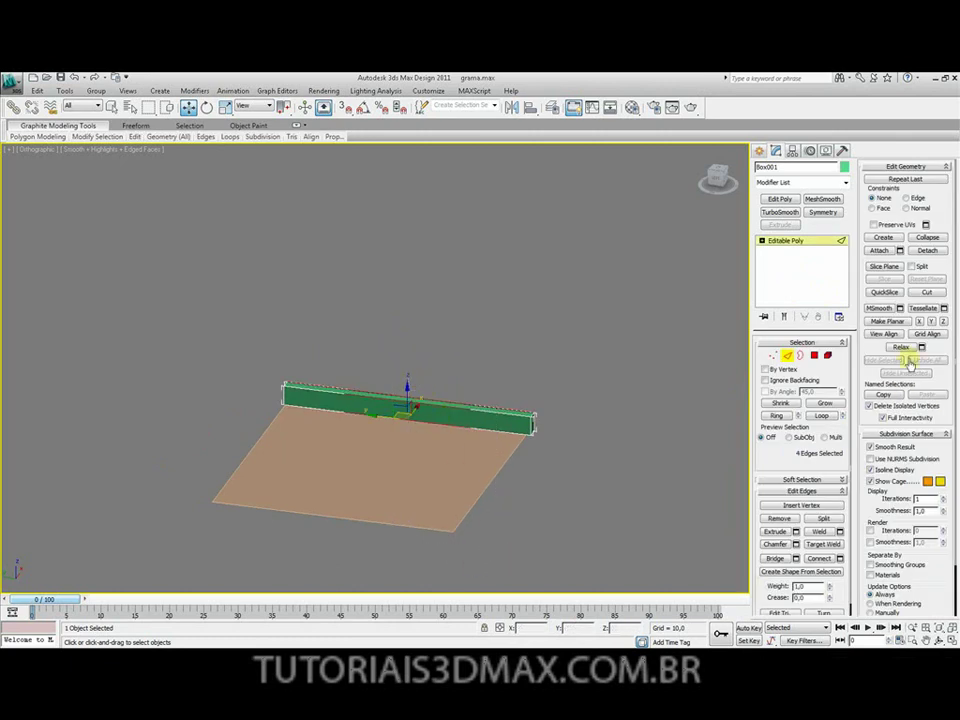
left_click(820, 557)
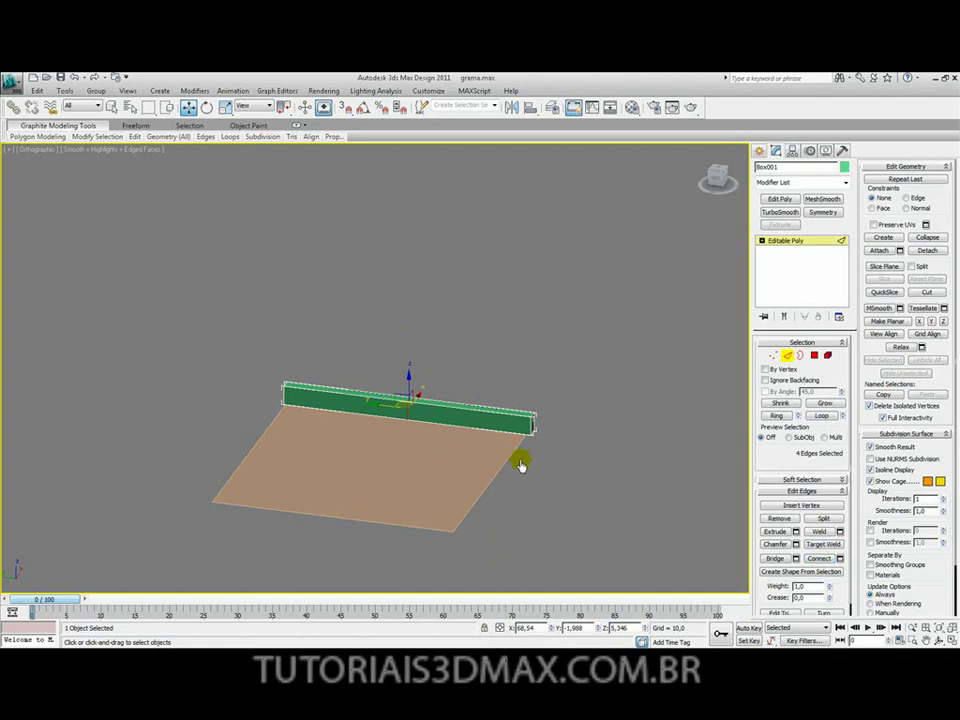
scroll(465, 392, "up", 5)
left_click_drag(348, 368, 579, 386)
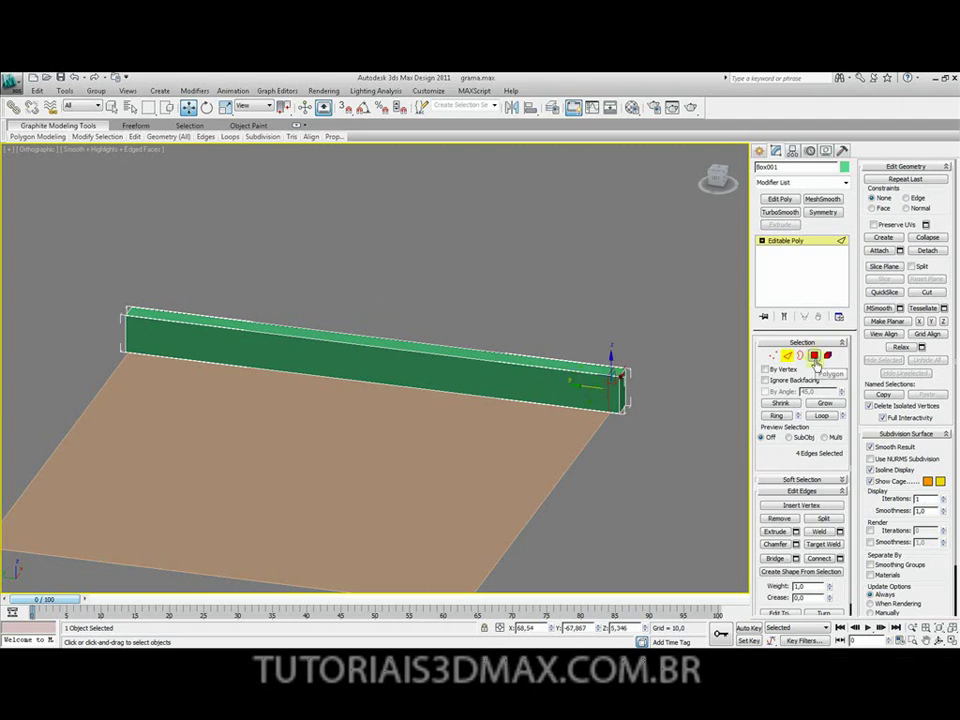
Extrude the inner polygon at the box's newly divided end along the adjacent edge of the ground plane.
left_click(815, 357)
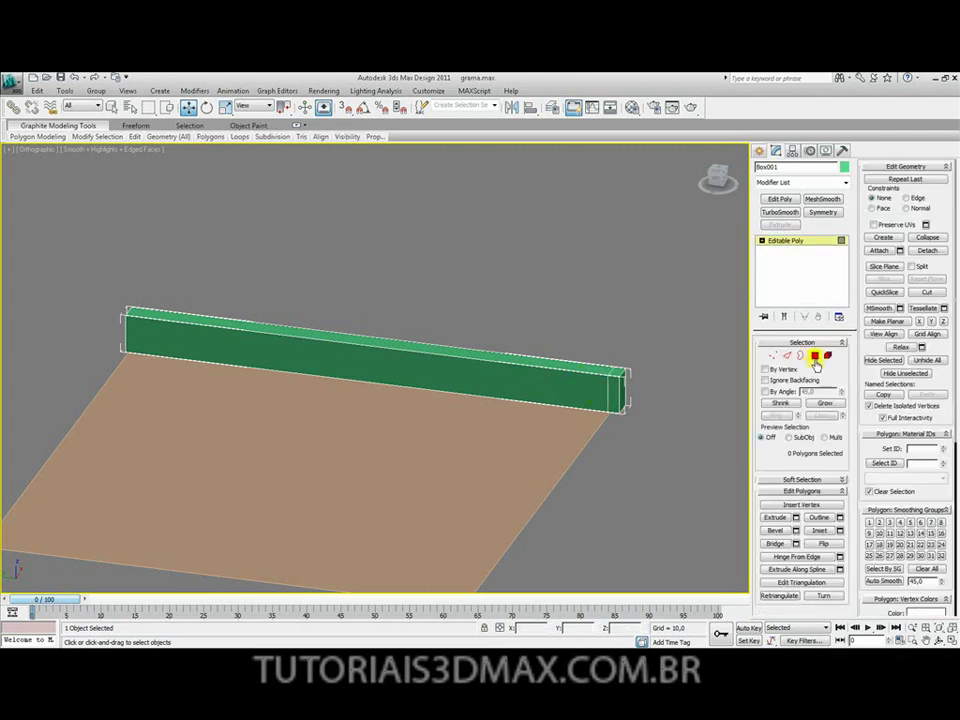
left_click(613, 400)
middle_click_drag(613, 400, 583, 358, "alt")
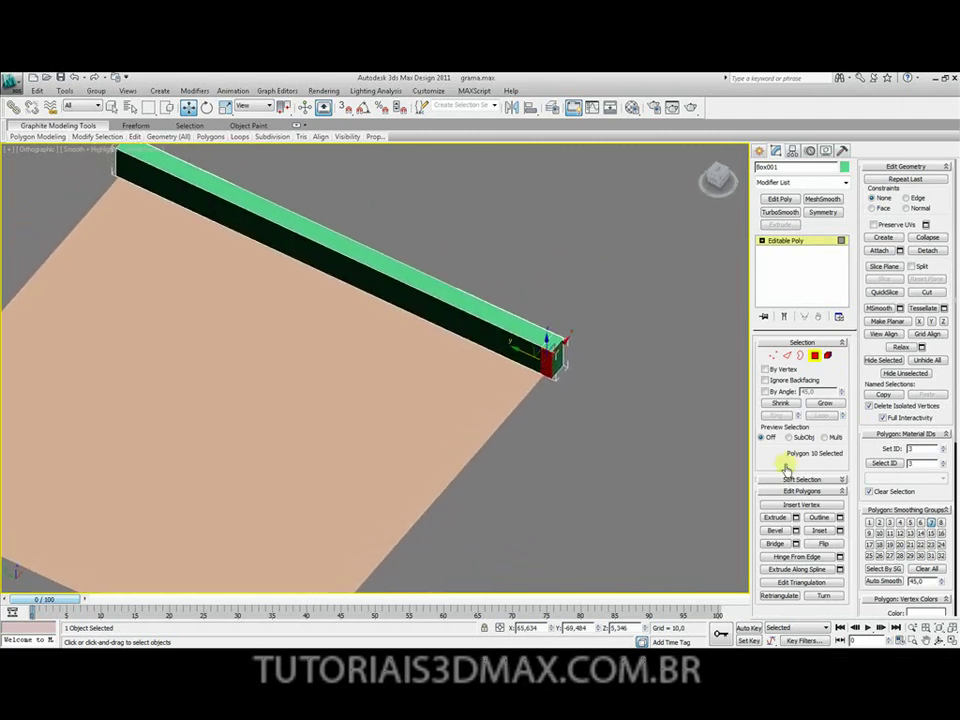
left_click(778, 518)
middle_click_drag(480, 350, 470, 325, "alt")
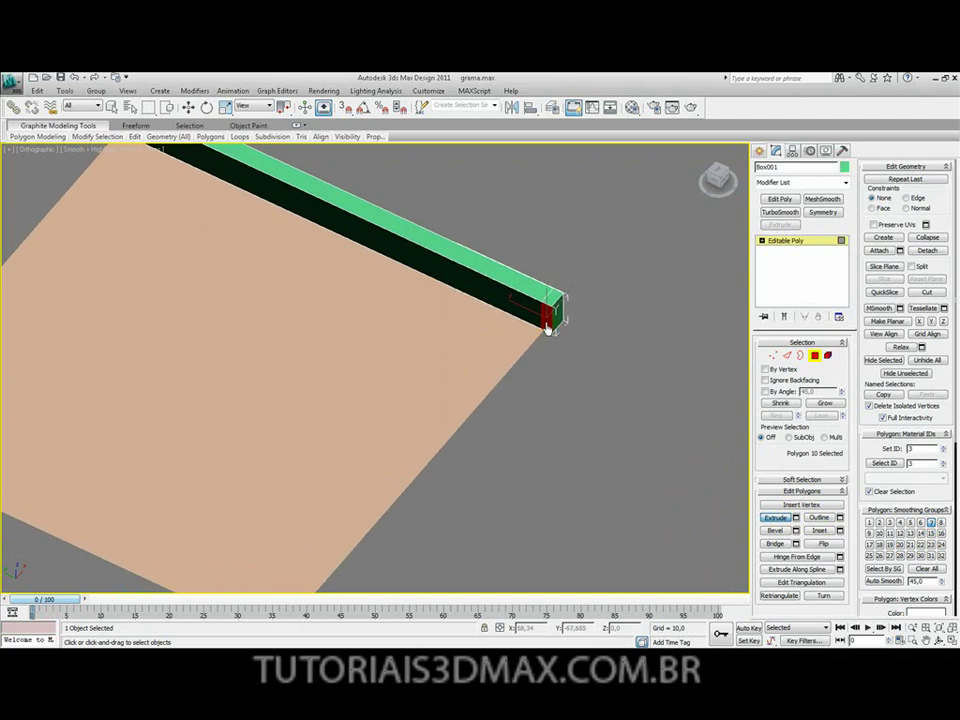
scroll(520, 338, "down", 3)
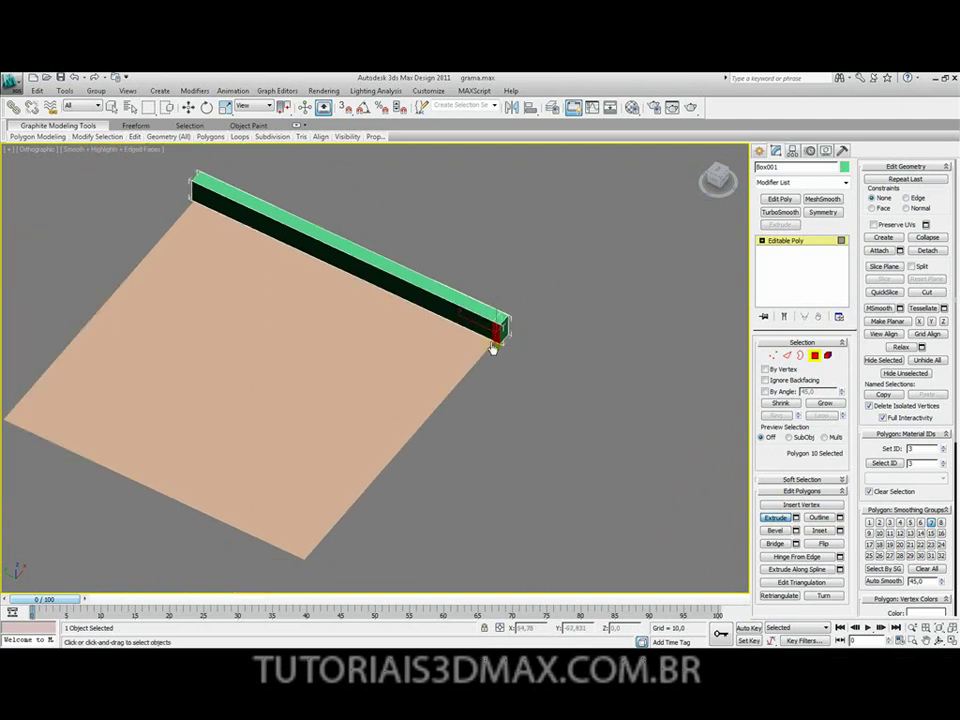
left_click_drag(497, 340, 567, 78)
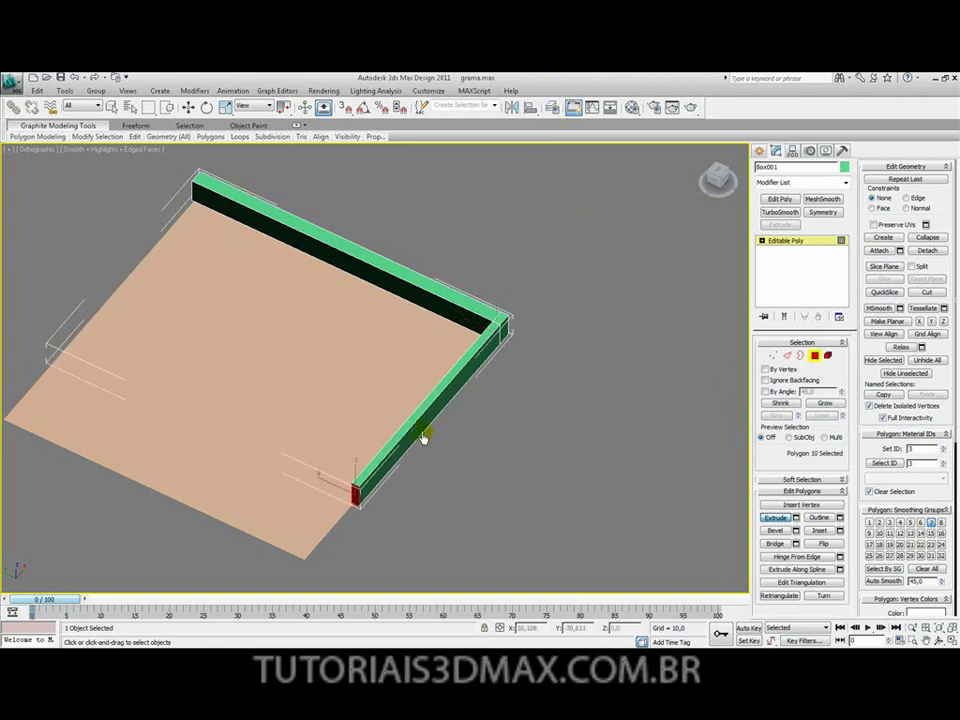
Move the extruded end polygon along X to -68.889 so the second border side reaches the plane's corner.
middle_click_drag(427, 430, 445, 393)
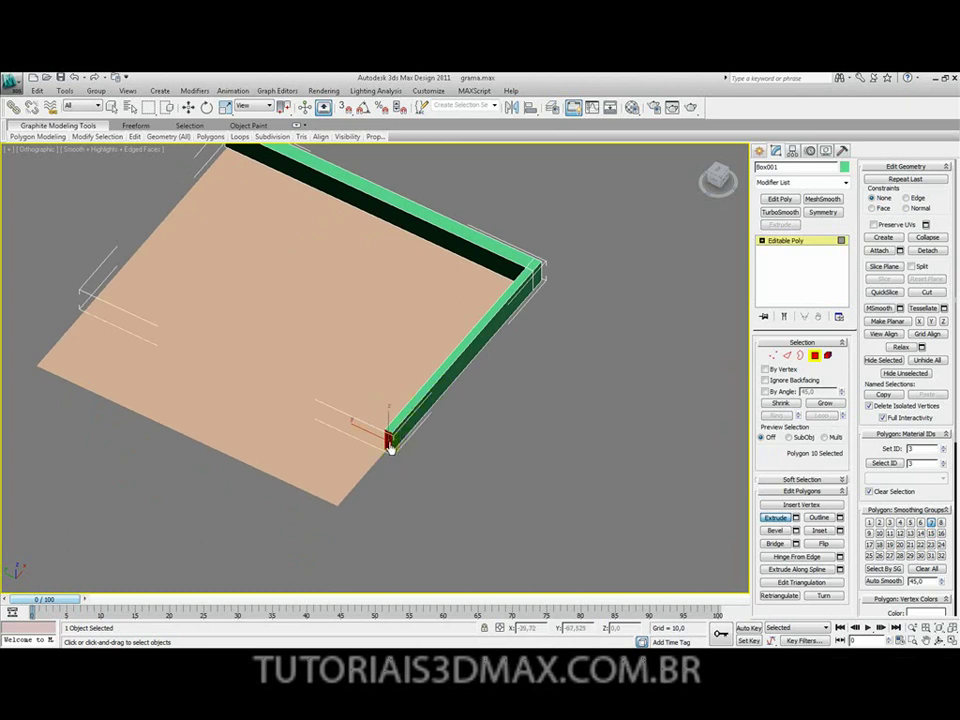
middle_click_drag(392, 437, 414, 437)
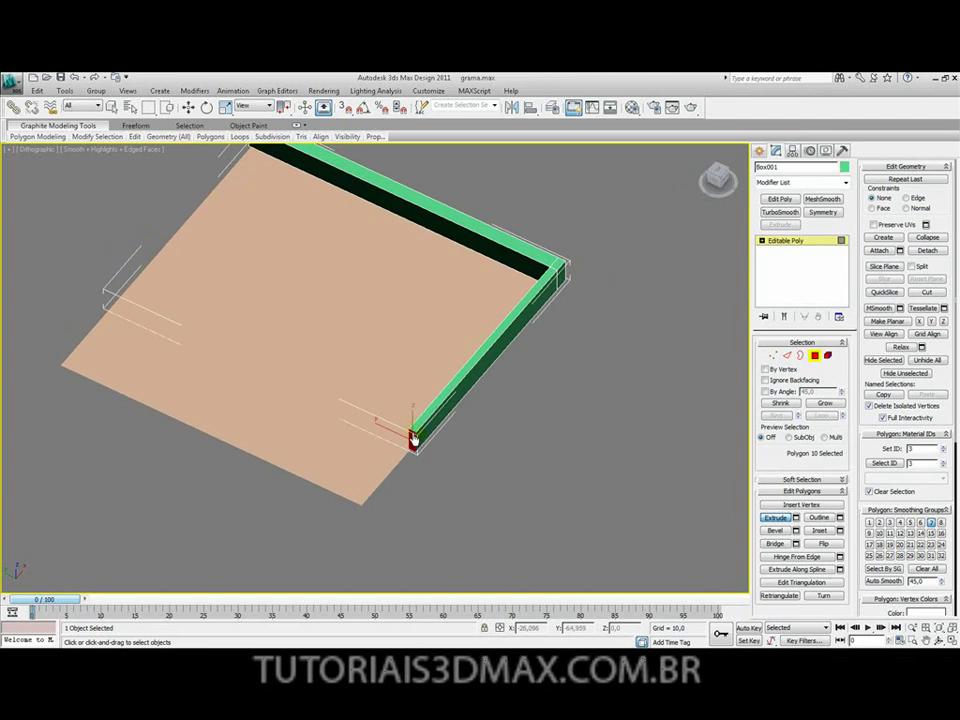
key("w")
left_click_drag(430, 425, 366, 478)
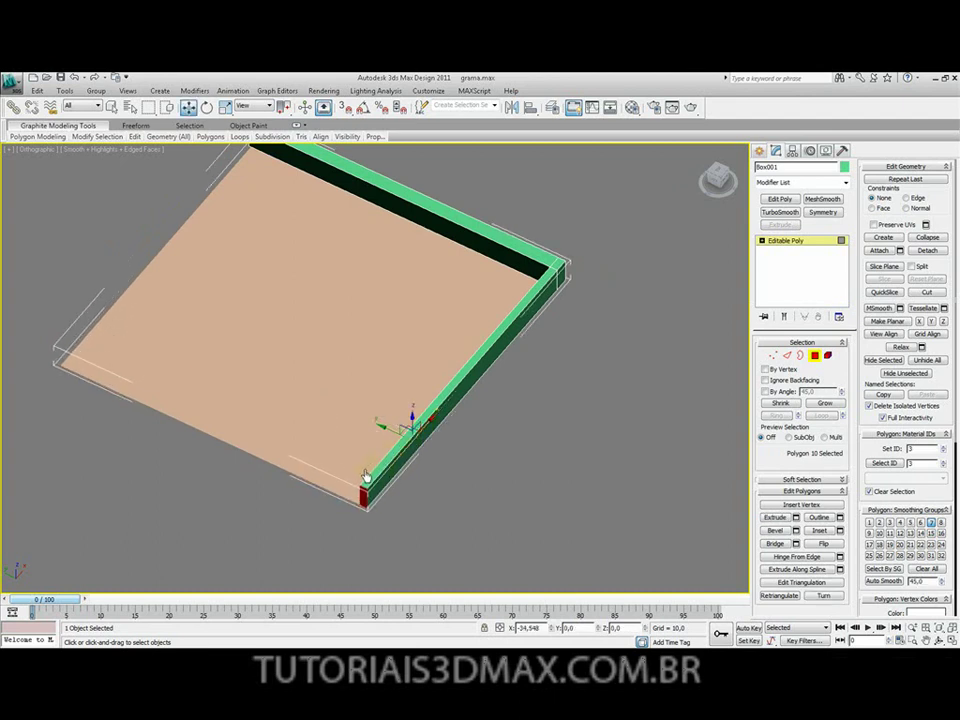
middle_click_drag(373, 454, 426, 463, "alt")
middle_click_drag(501, 397, 324, 446, "alt")
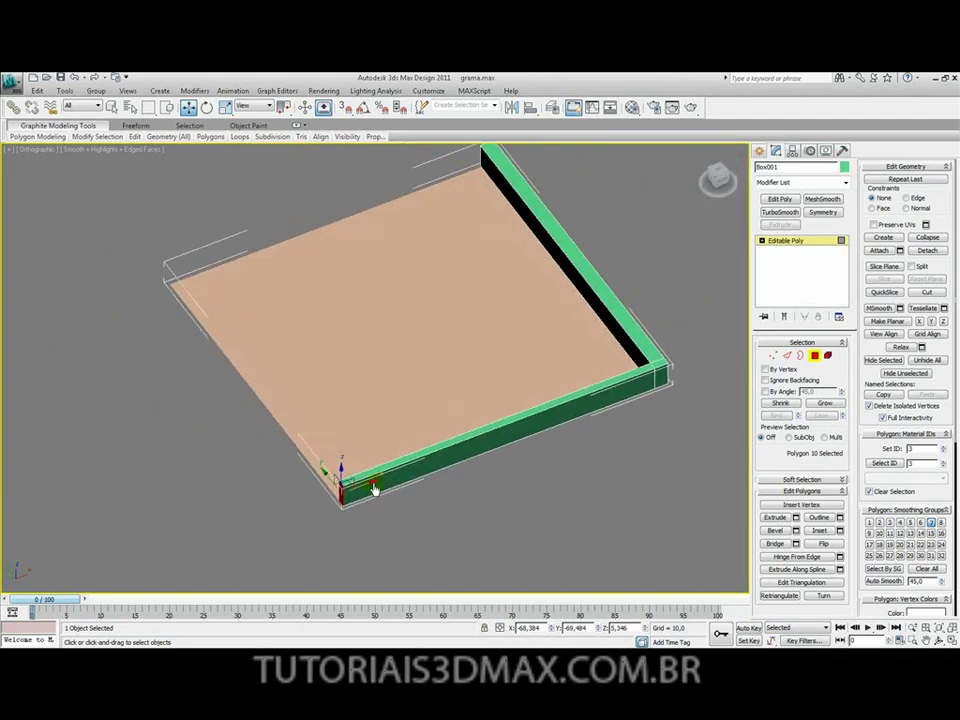
mouse_move(372, 487)
left_mouse_down()
mouse_move(639, 414)
mouse_move(367, 485)
left_mouse_up()
middle_click_drag(367, 484, 481, 394, "alt")
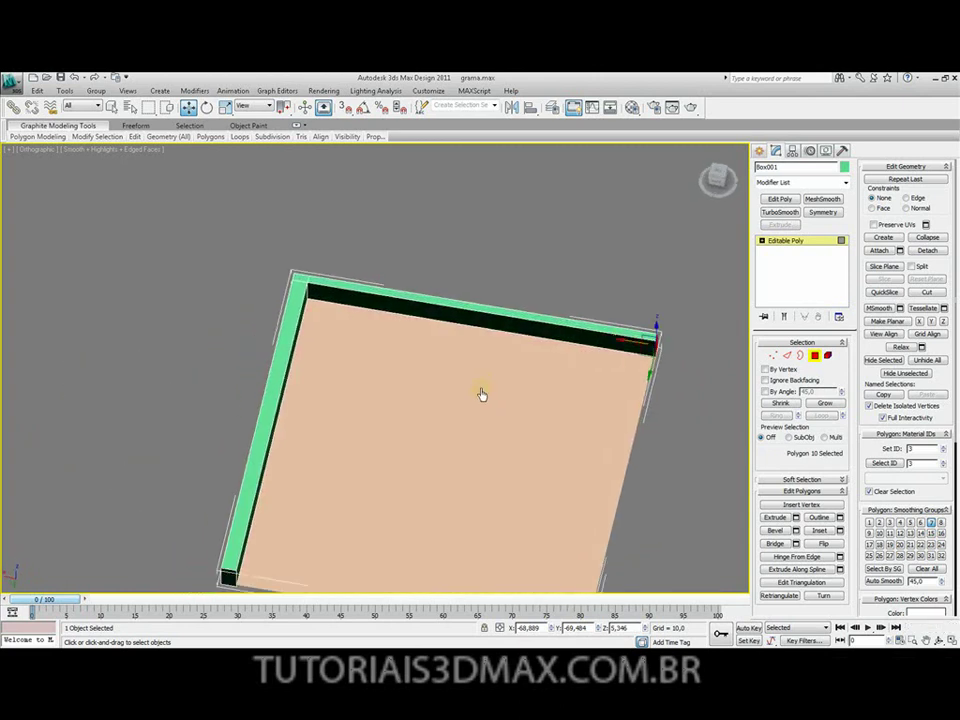
In the top view, widen the second border side by moving its six inner vertices along Y to -65.373.
key("t")
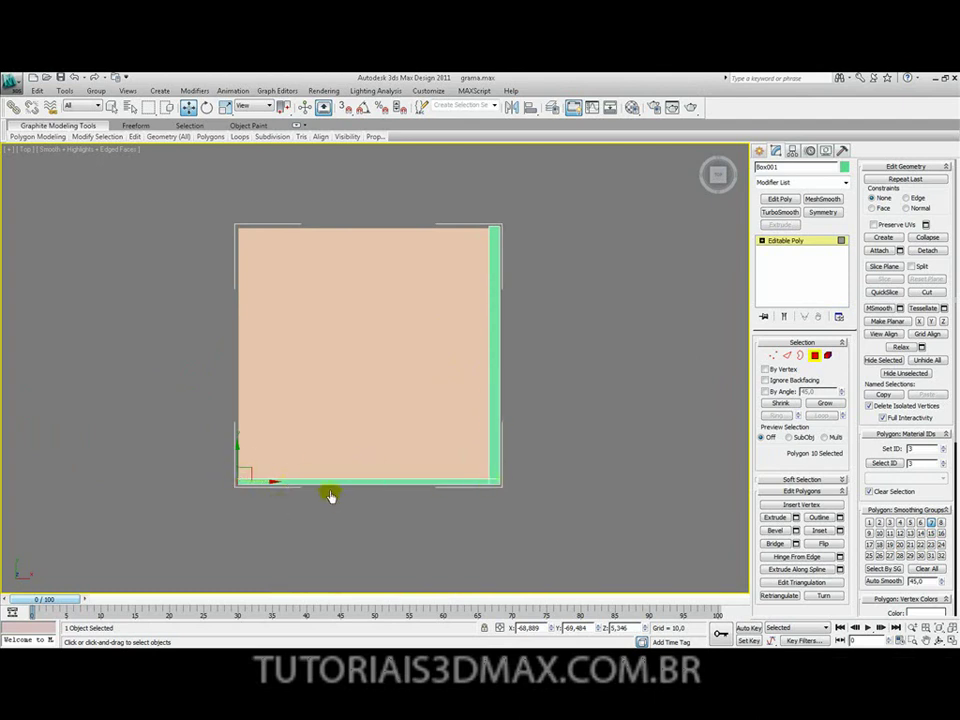
left_click(772, 356)
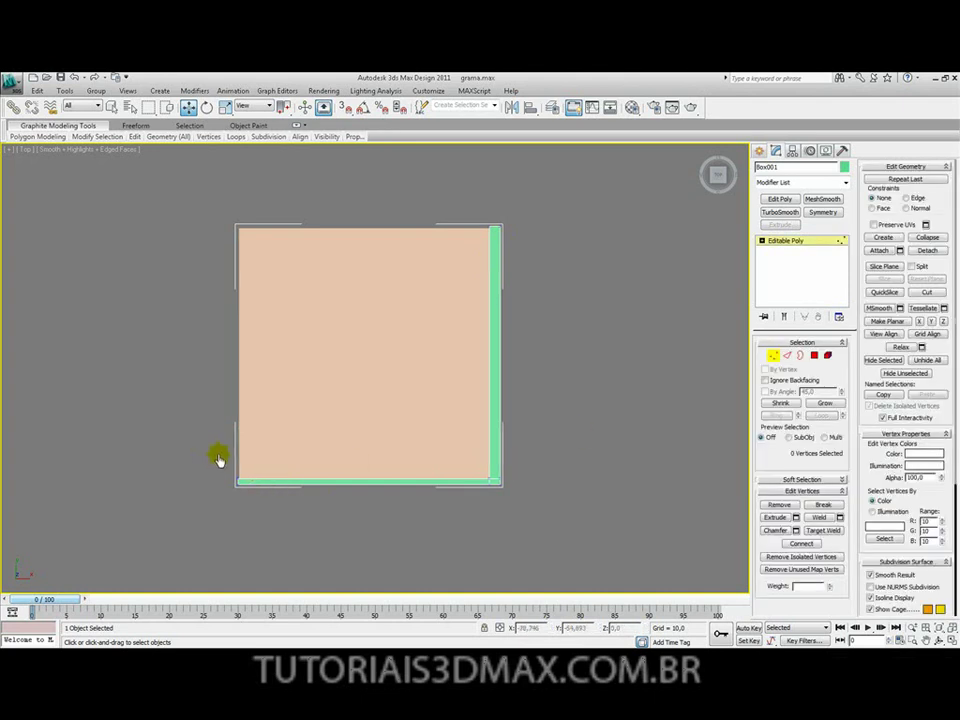
scroll(261, 439, "up", 4)
left_click_drag(67, 430, 659, 509)
left_click_drag(466, 468, 463, 463)
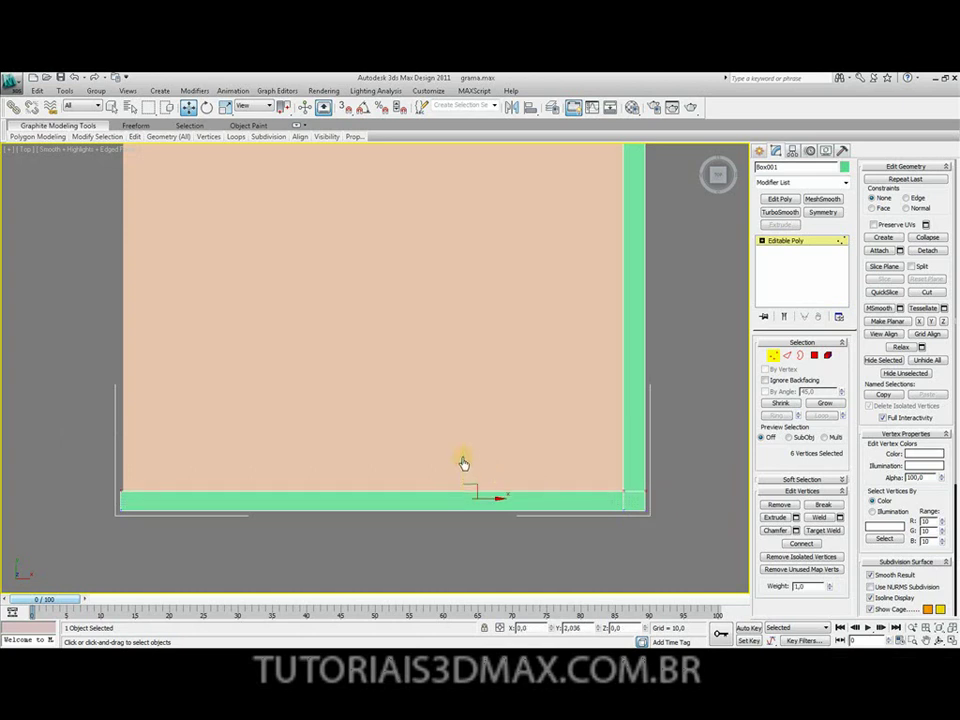
middle_click_drag(461, 456, 456, 420)
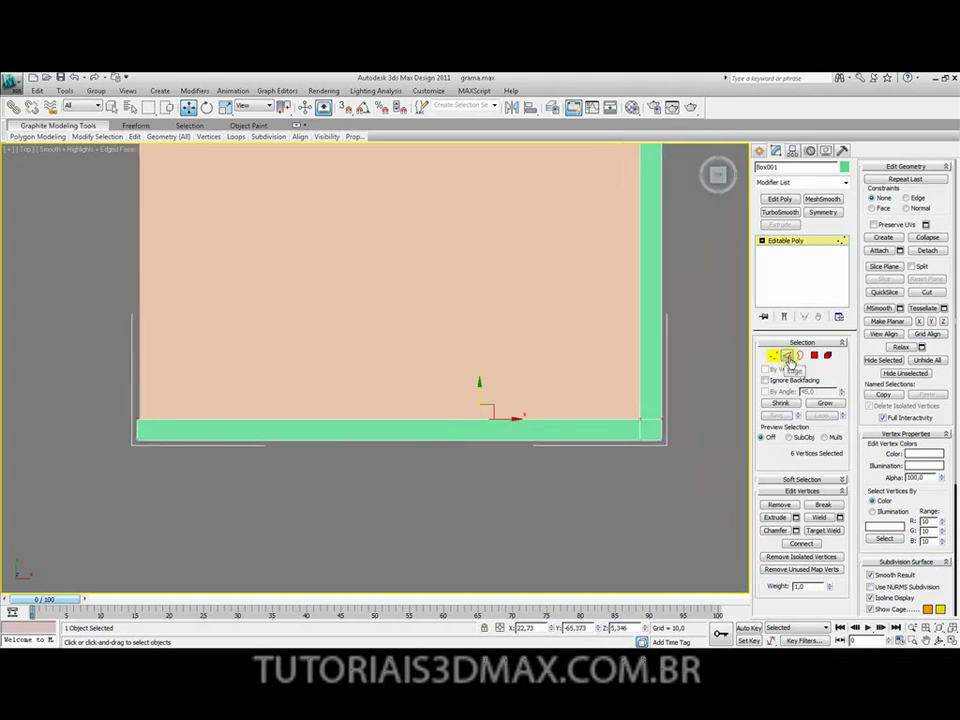
Connect the second border side's four lengthwise edges and move the new edge loop near its free end, to X -62.024.
left_click(789, 357)
left_click_drag(358, 356, 476, 561)
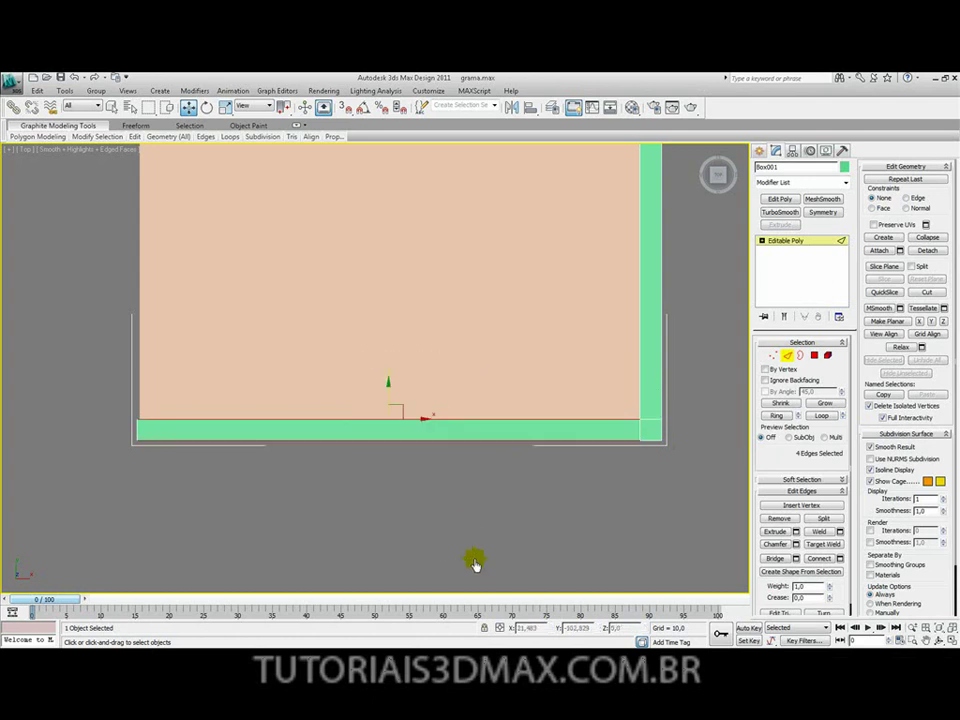
left_click(820, 559)
left_click_drag(425, 437, 201, 439)
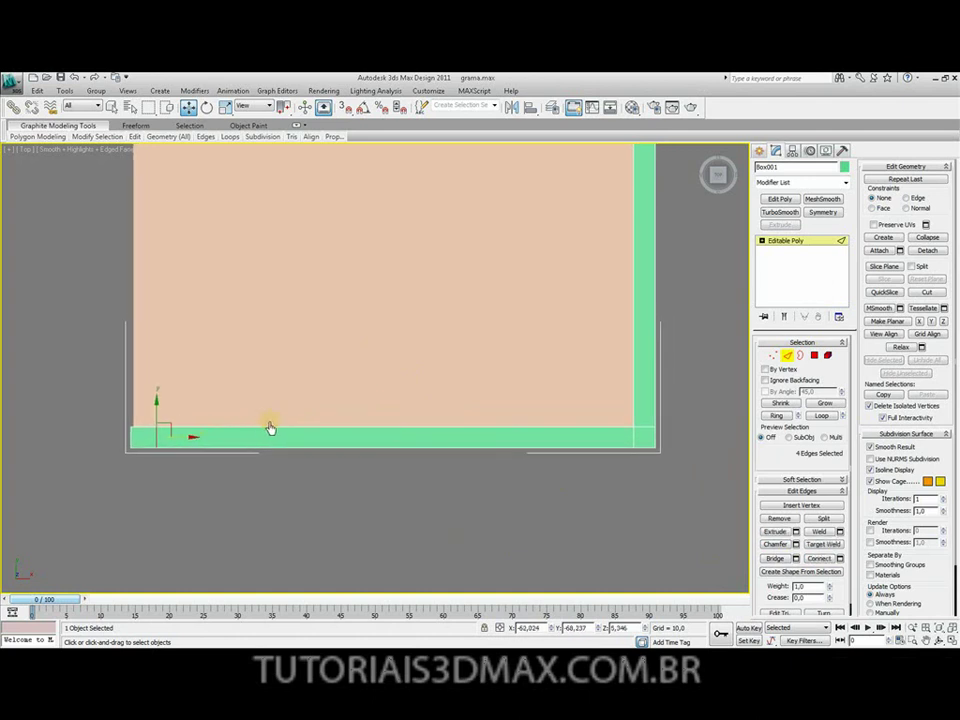
middle_click_drag(273, 438, 530, 390, "alt")
scroll(558, 420, "down", 5)
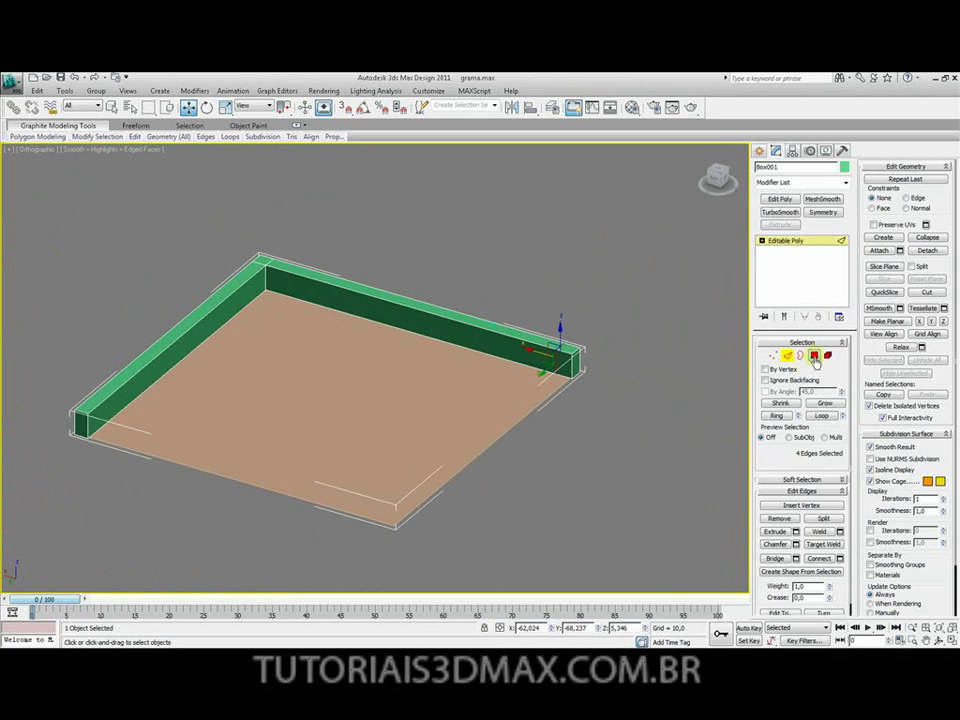
Extrude the inner polygon at the second side's free end along the plane's third edge.
left_click(815, 357)
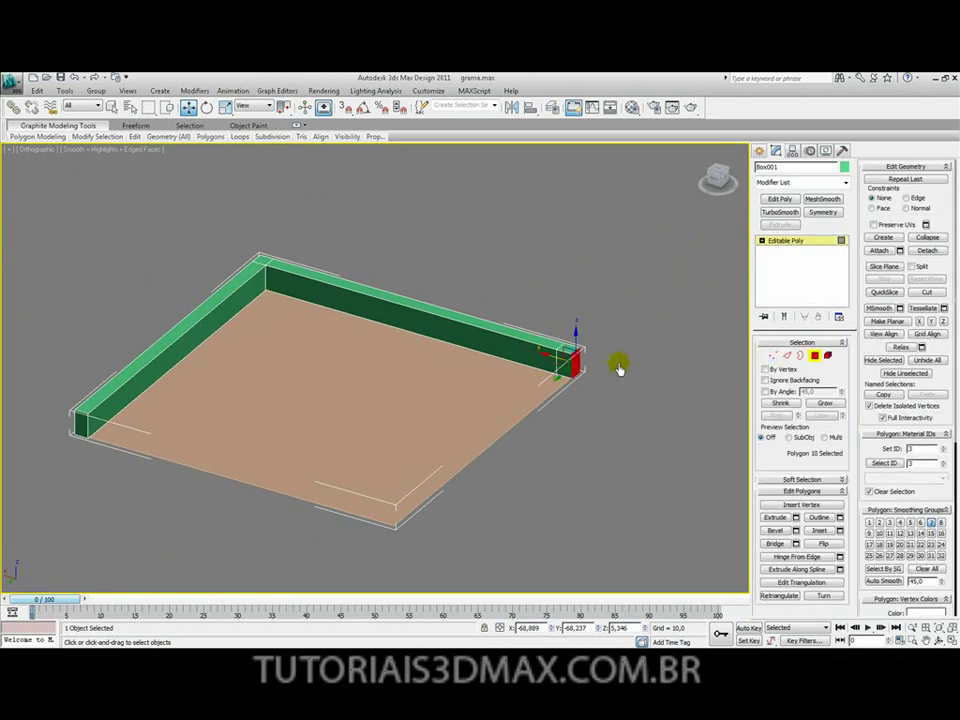
left_click(564, 367)
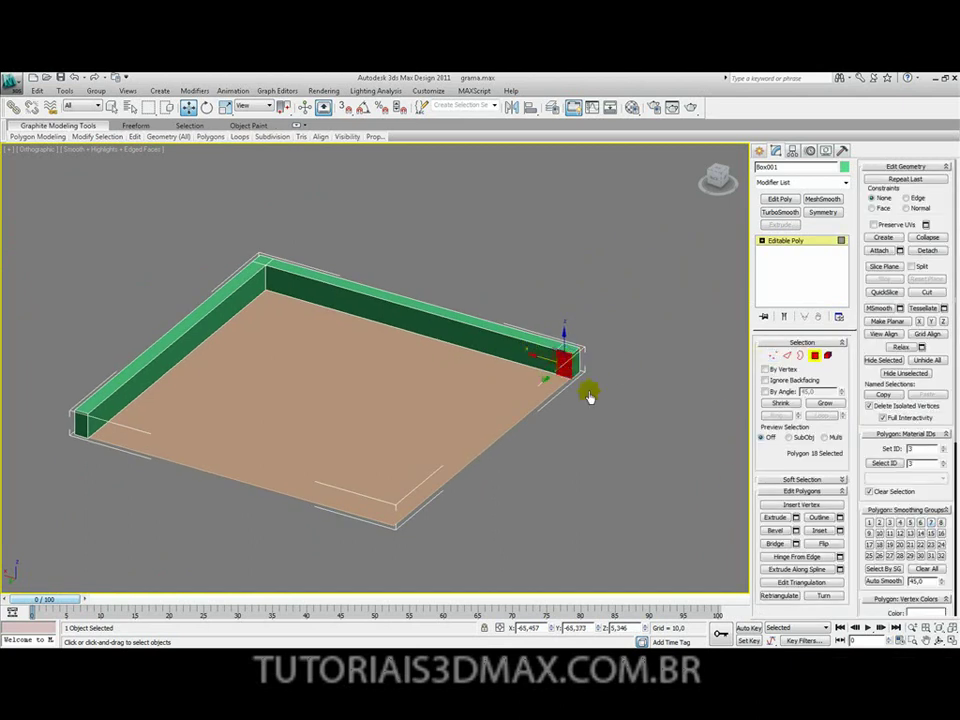
left_click(777, 518)
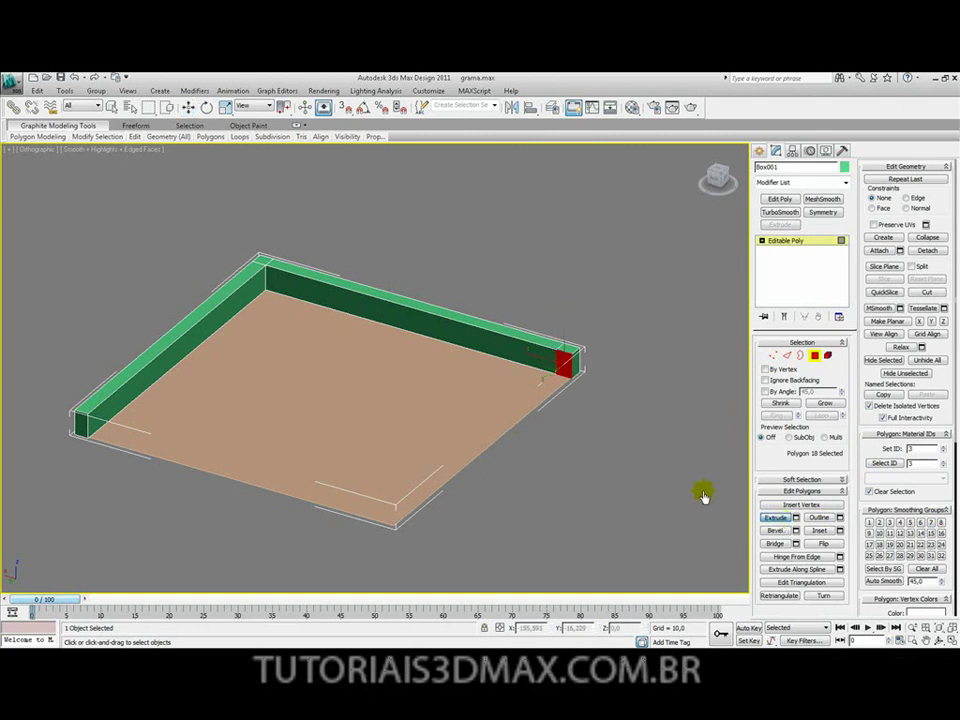
left_click_drag(565, 364, 468, 72)
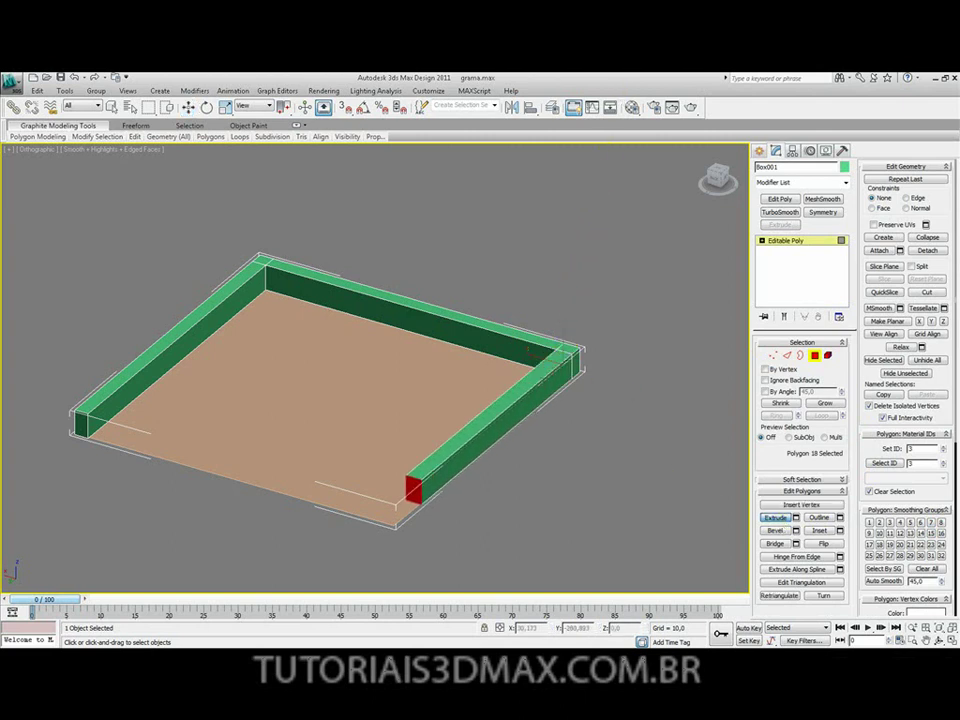
Move the third side's end polygon along Y to 66.653 so it reaches the plane's corner.
mouse_move(497, 381)
middle_mouse_down("alt")
mouse_move(501, 358)
mouse_move(489, 364)
middle_mouse_up("alt")
middle_click_drag(327, 267, 377, 411, "alt")
key("w")
left_click_drag(377, 410, 323, 415)
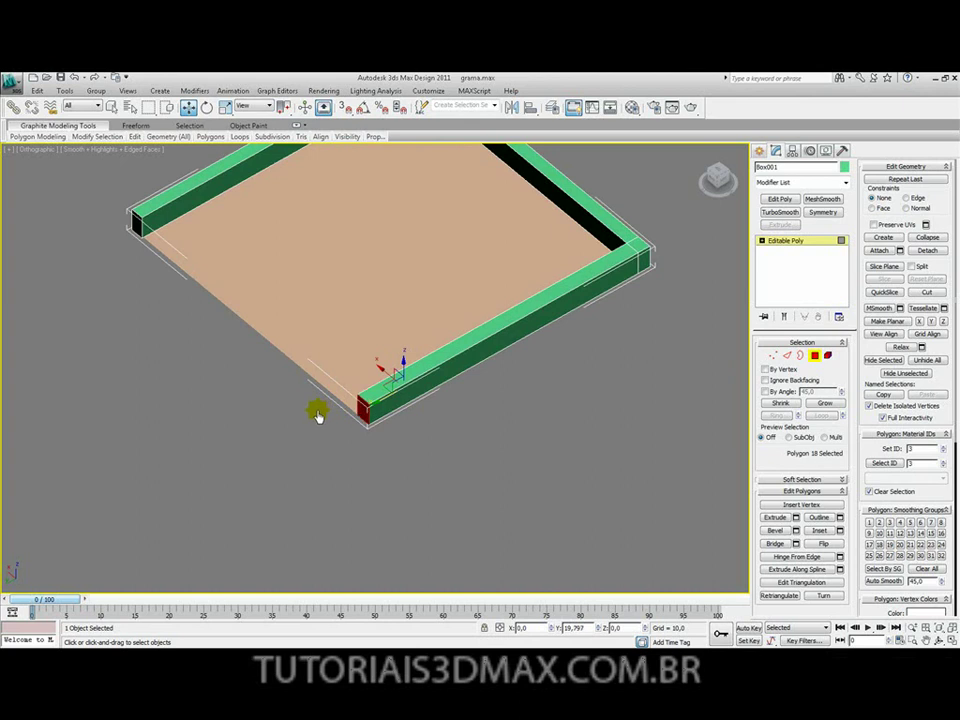
middle_click_drag(317, 413, 536, 396, "alt")
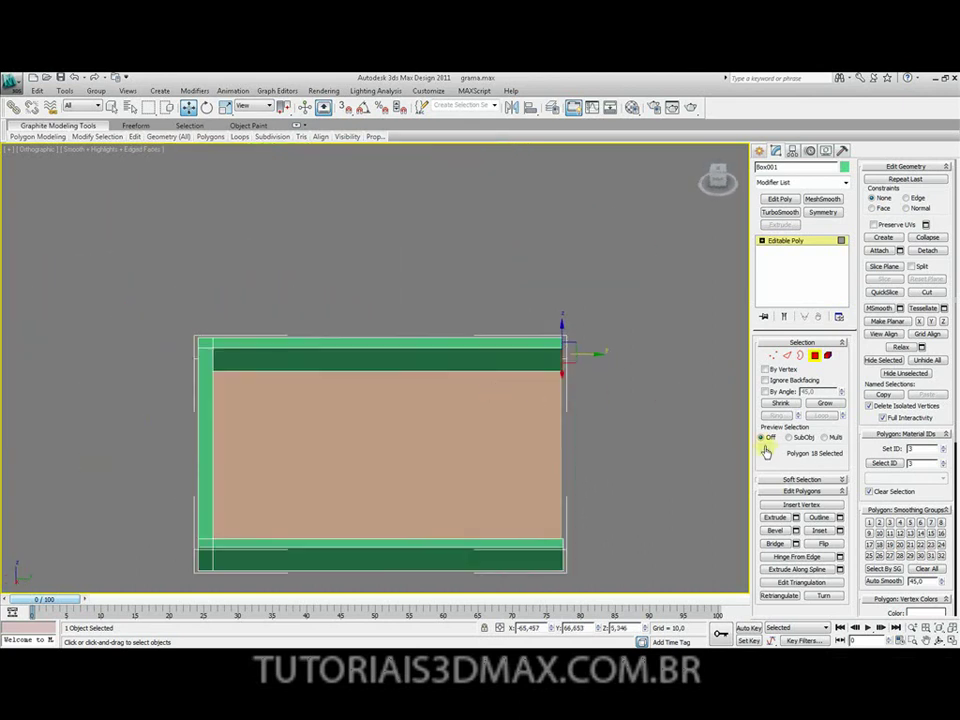
Connect the third border side's four lengthwise edges and move the new edge loop near its free end, to Y 56.649.
left_click(788, 357)
left_click_drag(407, 294, 498, 456)
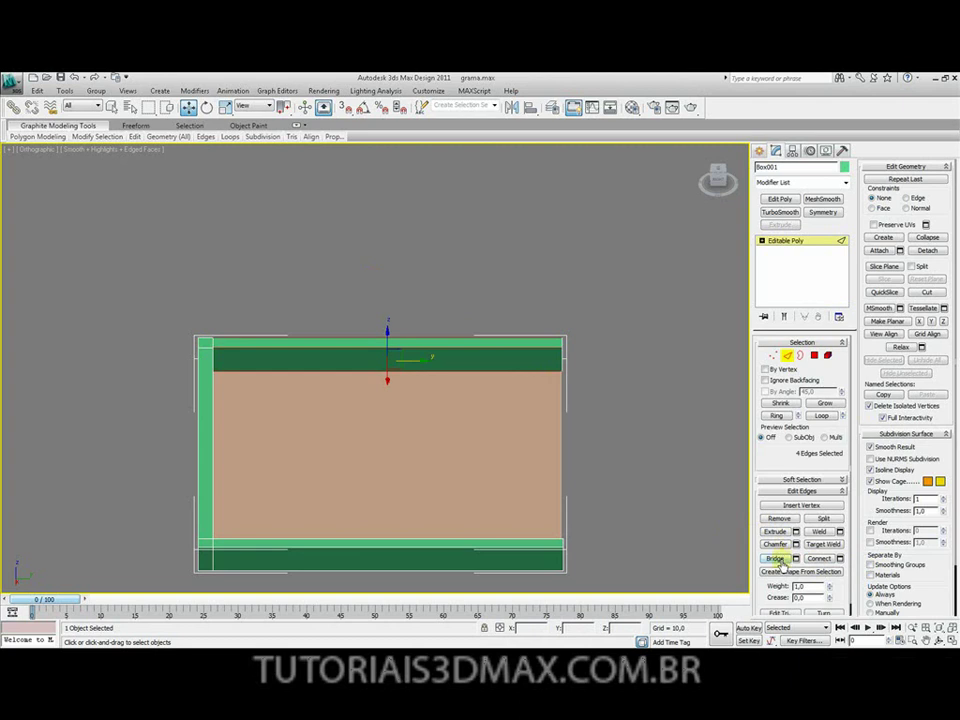
left_click(820, 557)
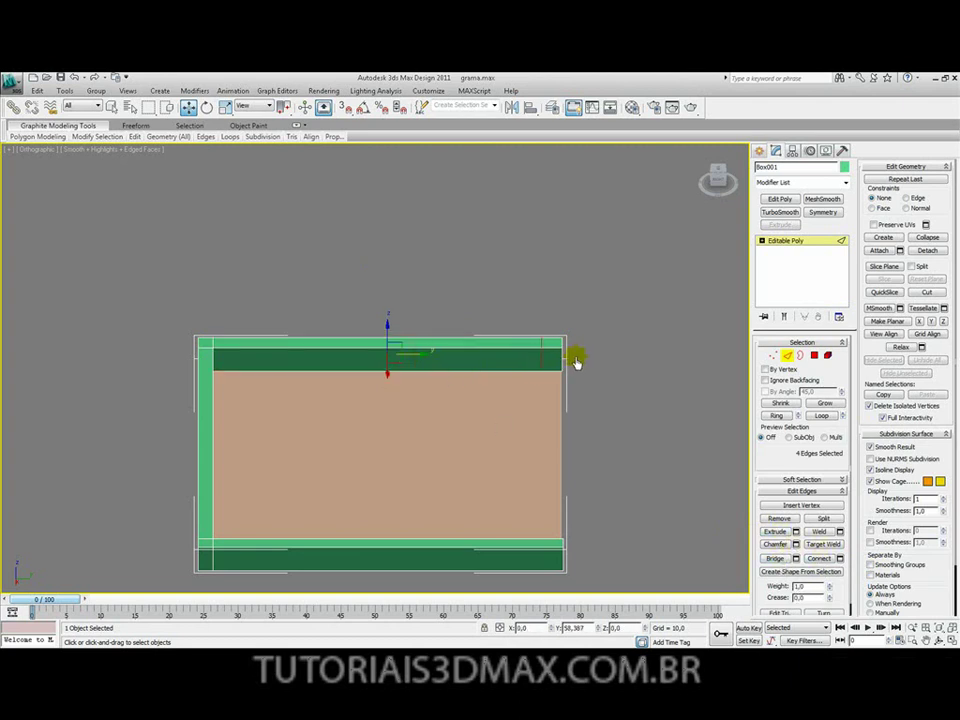
left_click(570, 363)
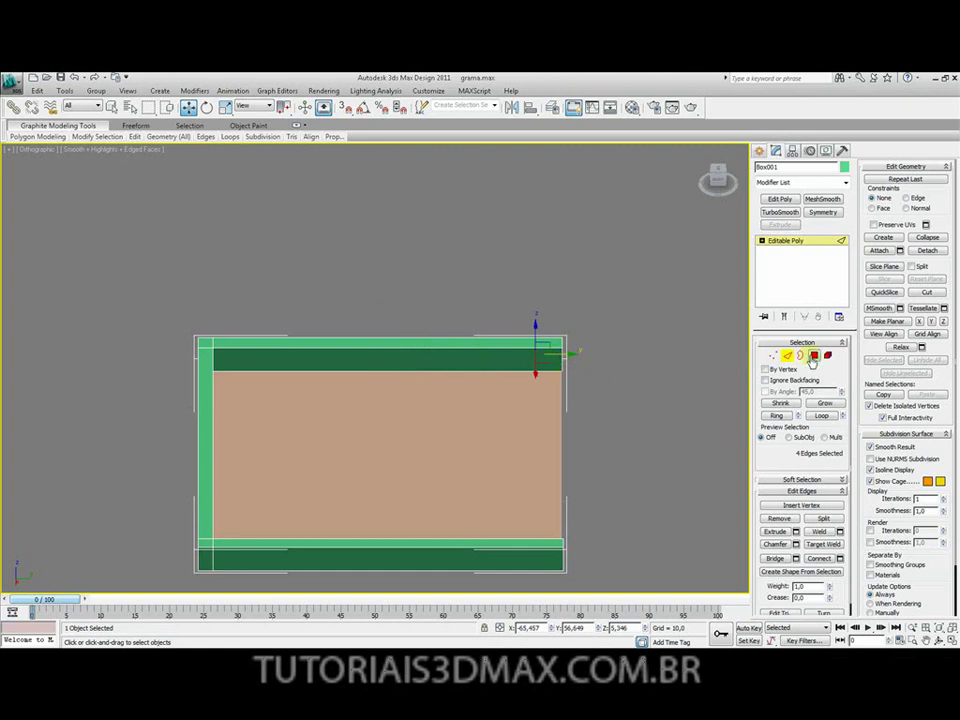
Extrude the inner polygon at the third side's free end along the plane's last open edge, toward the first side.
left_click(815, 356)
left_click(550, 360)
middle_click_drag(538, 360, 556, 342, "alt")
left_click(777, 518)
mouse_move(561, 285)
middle_mouse_down("alt")
mouse_move(572, 281)
mouse_move(575, 293)
middle_mouse_up("alt")
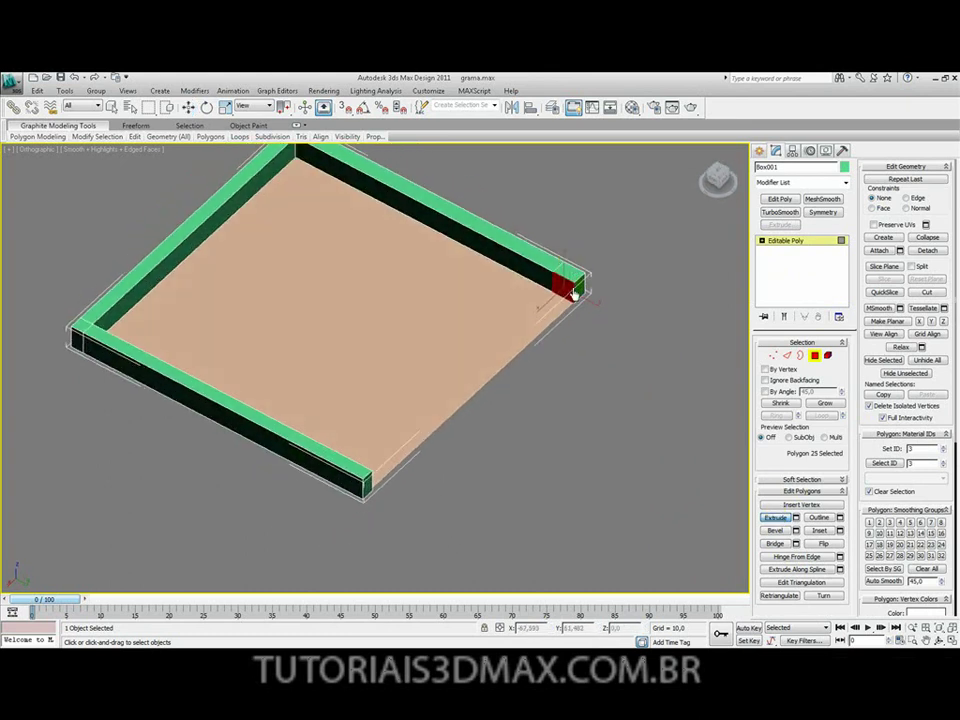
left_click_drag(567, 298, 574, 70)
Move the fourth side's end polygon along X to 65.902 so it closes the gap to the first side.
key("w")
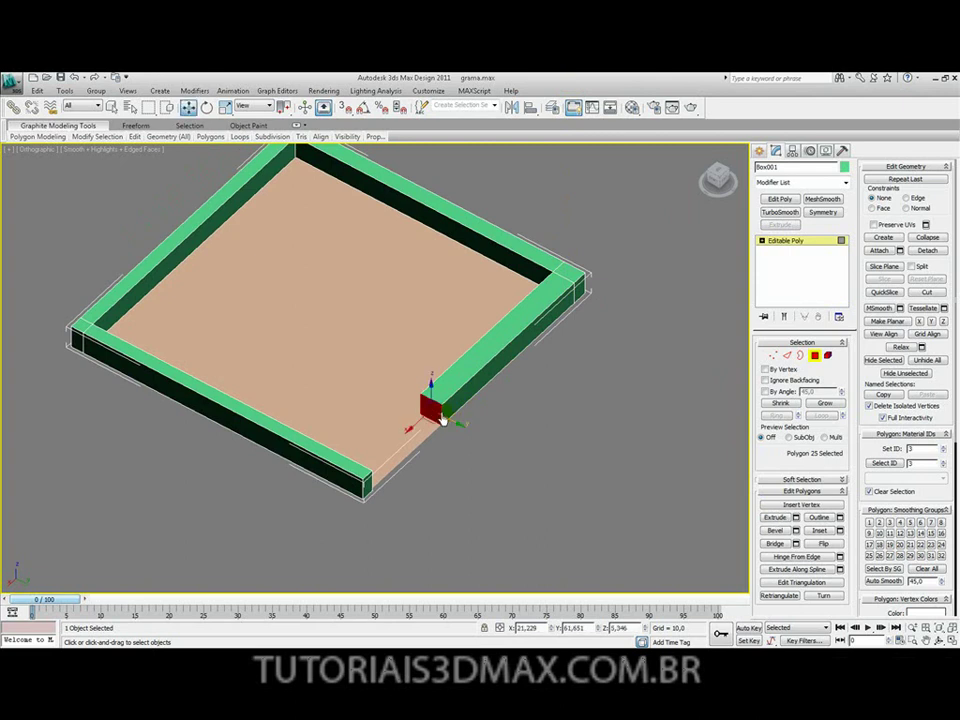
left_click_drag(408, 438, 290, 480)
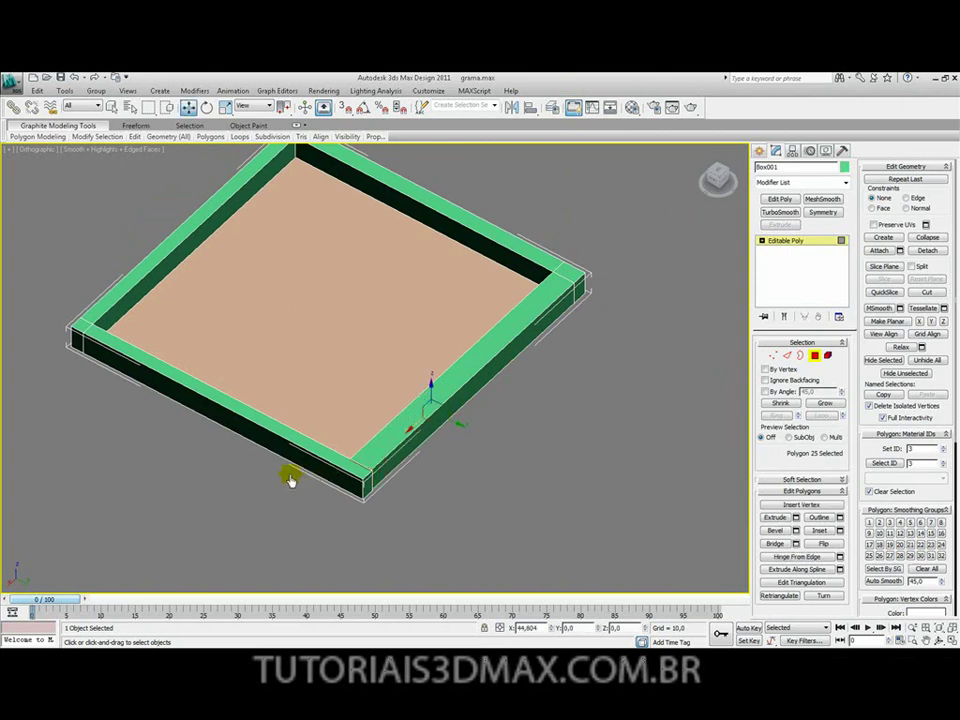
middle_click_drag(289, 476, 435, 515, "alt")
In the top view, narrow the fourth border side by moving its six inner vertices along Y to 59.699.
key("t")
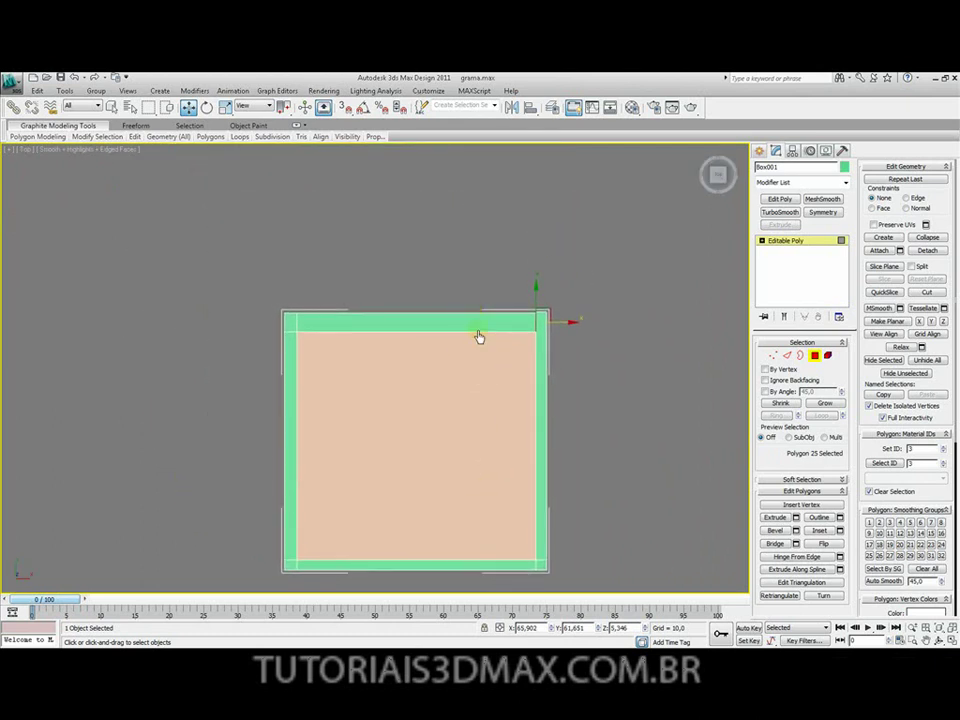
middle_click_drag(478, 337, 456, 369)
left_click(773, 357)
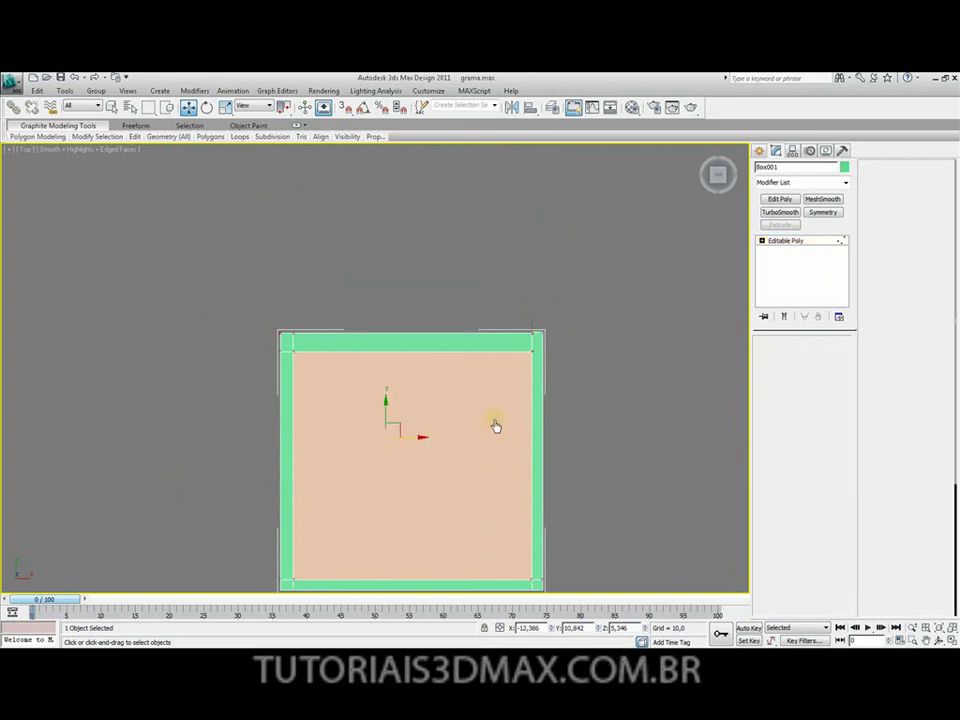
middle_click_drag(495, 426, 521, 407)
left_click_drag(628, 424, 270, 337)
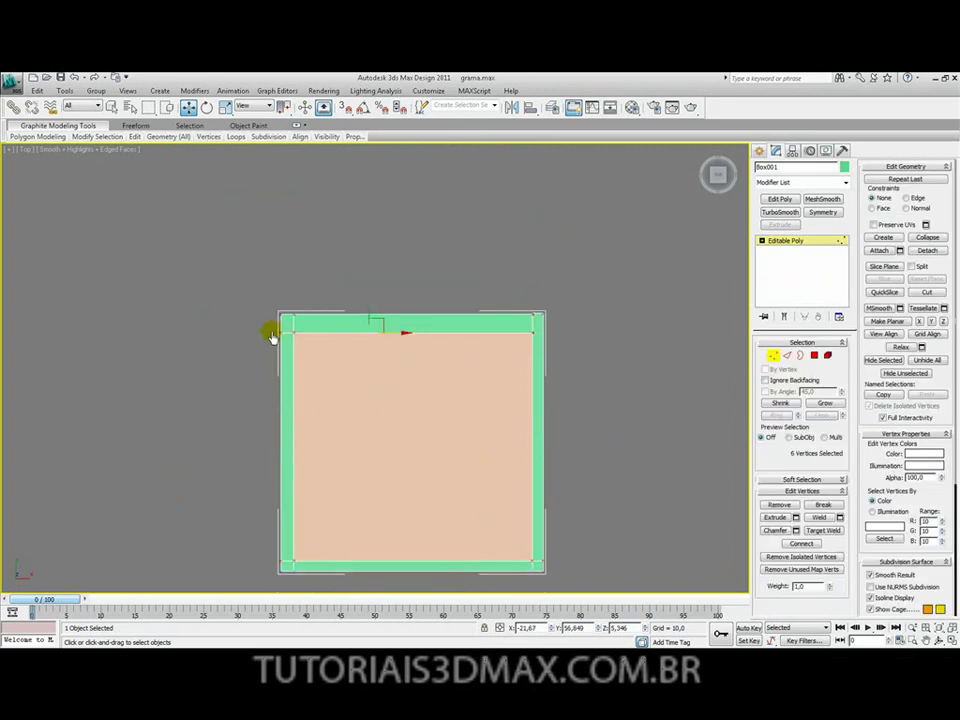
middle_click_drag(372, 338, 380, 350)
left_click_drag(376, 327, 377, 321)
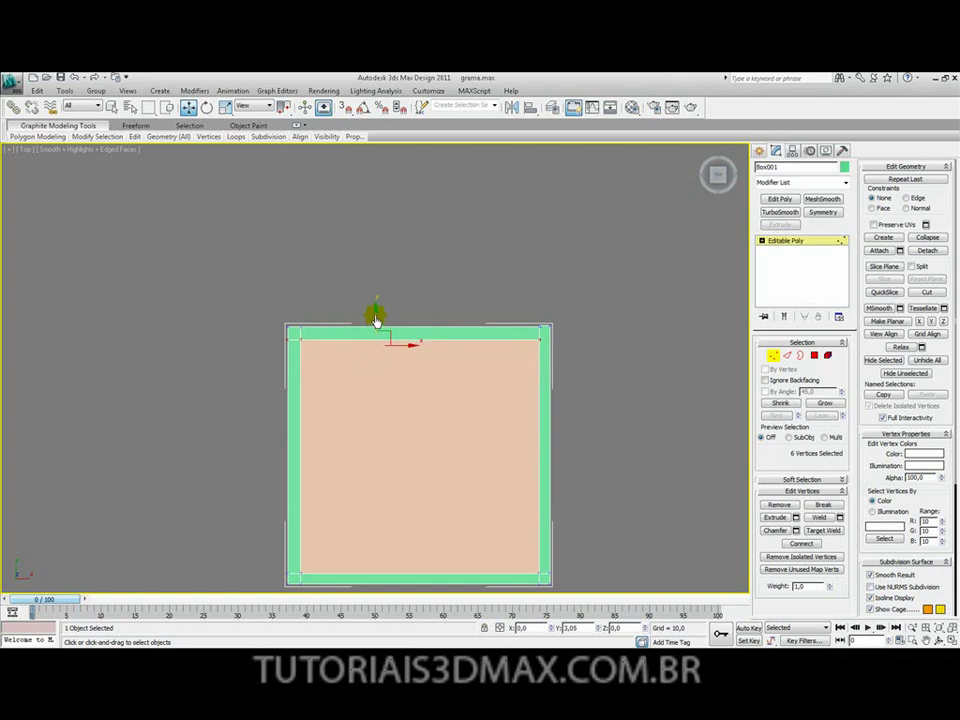
Move the first border side's four end vertices along Y to 66.666, flush with the fourth side's outer edge.
scroll(433, 364, "up", 6)
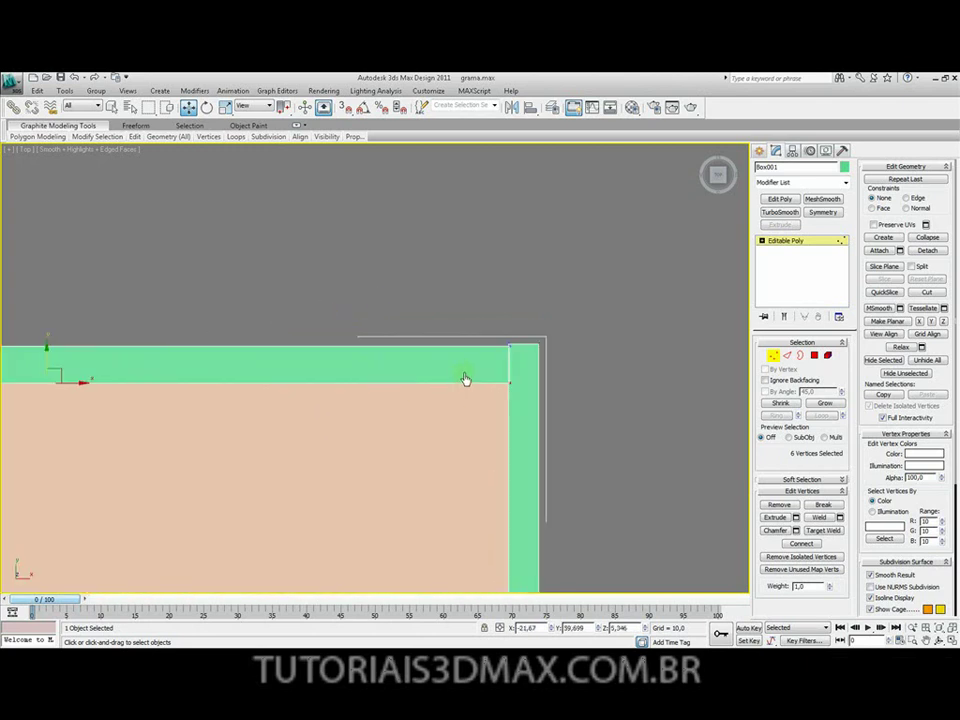
scroll(478, 378, "up", 3)
middle_click_drag(480, 379, 373, 373)
left_click_drag(517, 297, 392, 336)
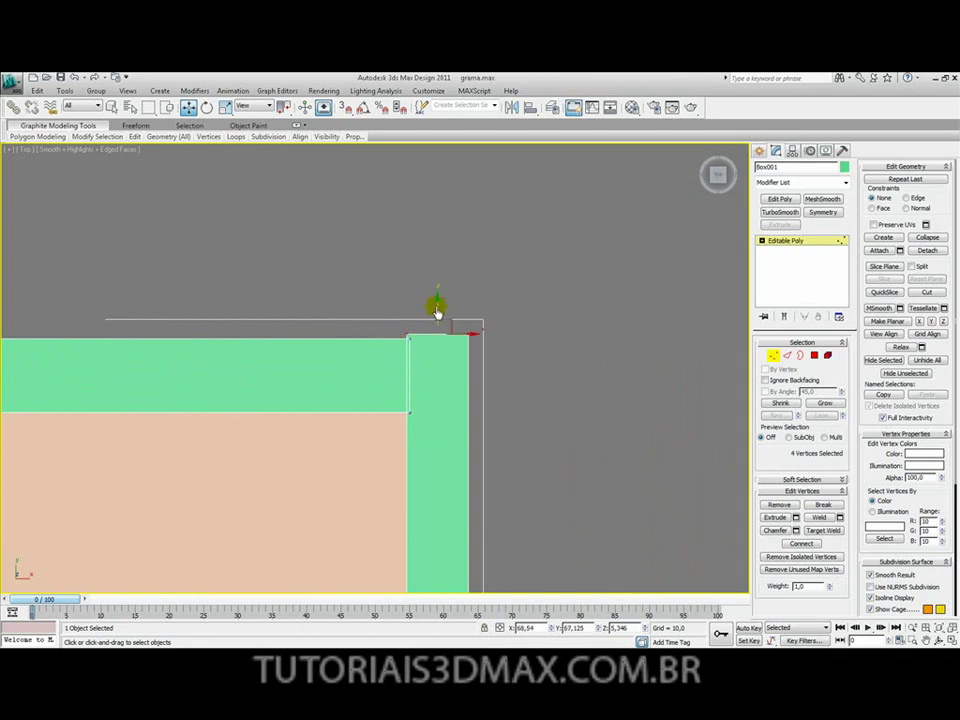
left_click_drag(438, 308, 438, 313)
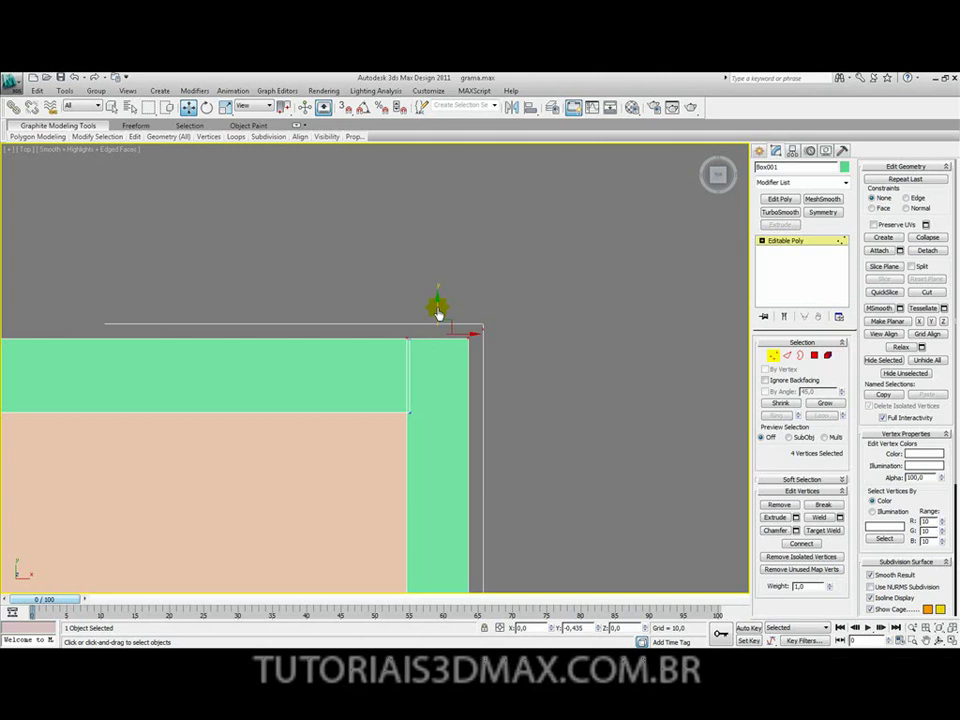
scroll(463, 371, "up", 5)
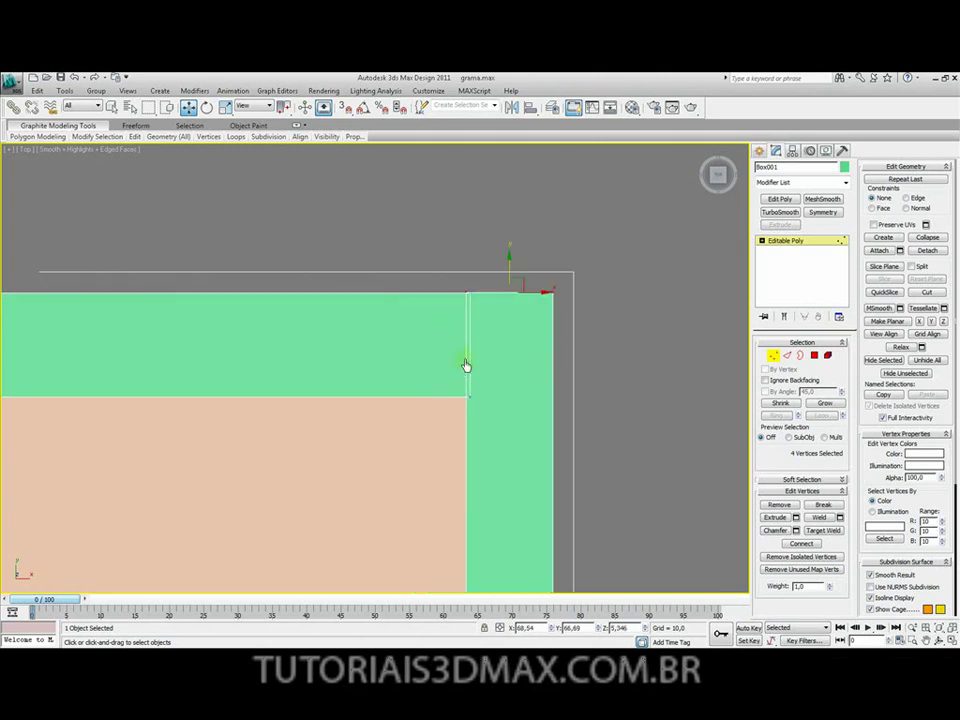
middle_click_drag(387, 385, 382, 390)
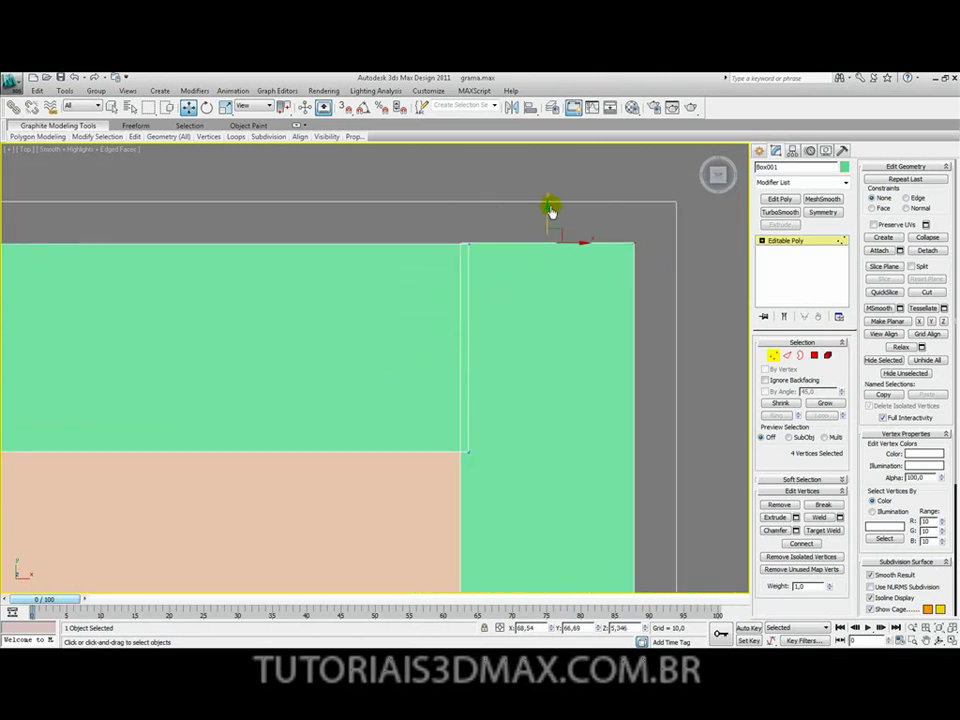
left_click_drag(547, 210, 549, 227)
Inspect the finished four-sided border from several angles and switch the viewport to Perspective.
scroll(450, 309, "down", 4)
middle_click_drag(450, 309, 540, 300)
middle_click_drag(540, 392, 459, 416, "alt")
scroll(429, 454, "down", 4)
middle_click_drag(429, 454, 507, 470, "alt")
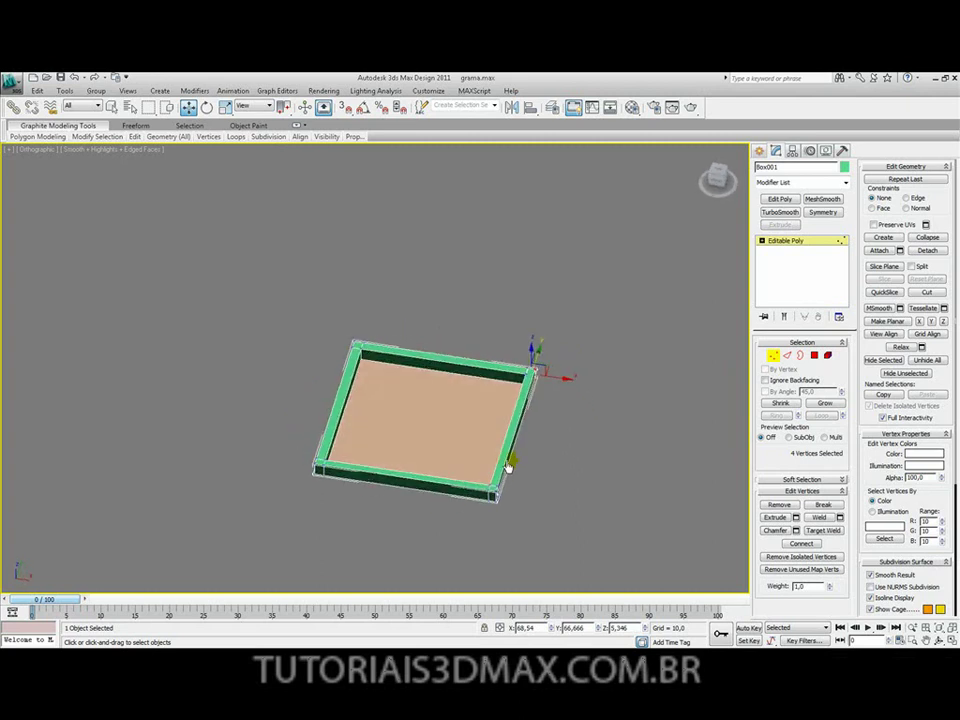
middle_click_drag(513, 453, 395, 420, "alt")
key("p")
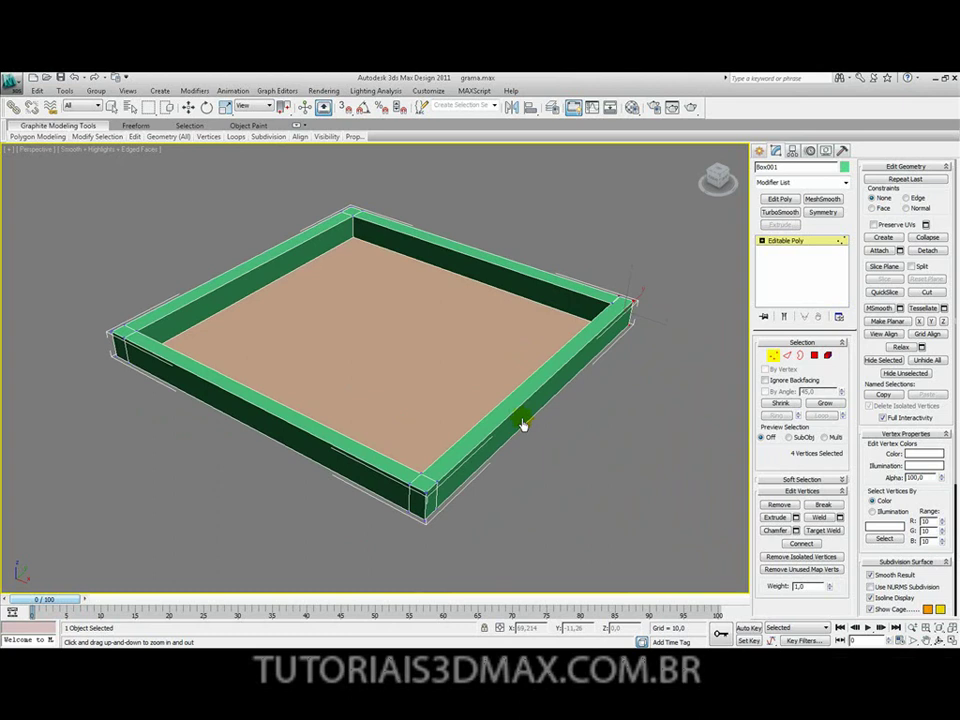
Switch to the Chrome browser and look through the Google image results for grama for a suitable grass texture.
key("alt+Tab")
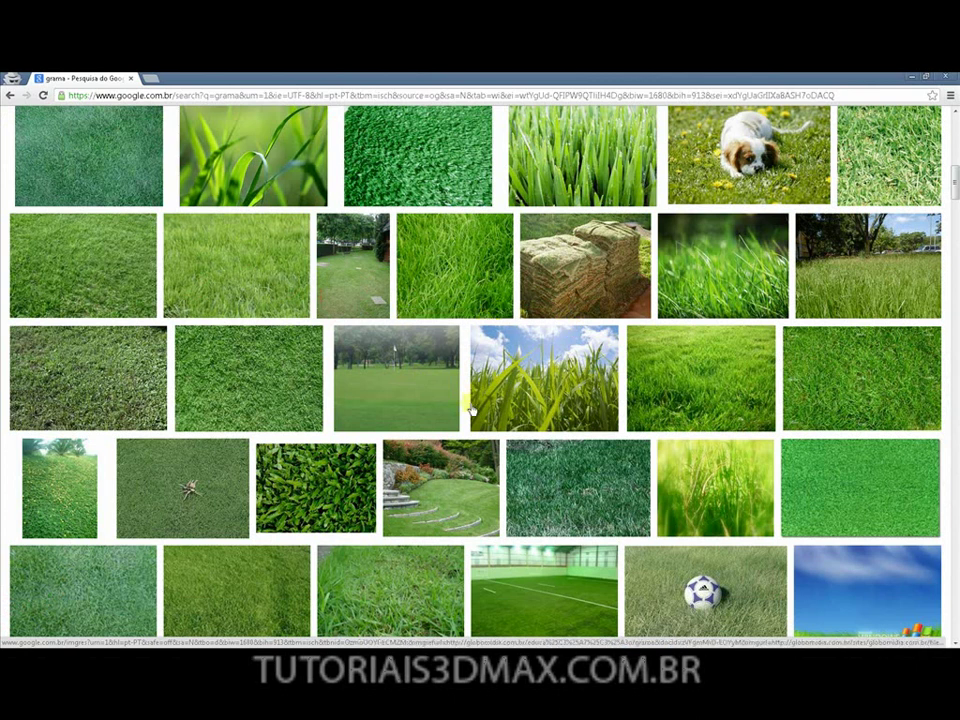
scroll(388, 448, "down", 1)
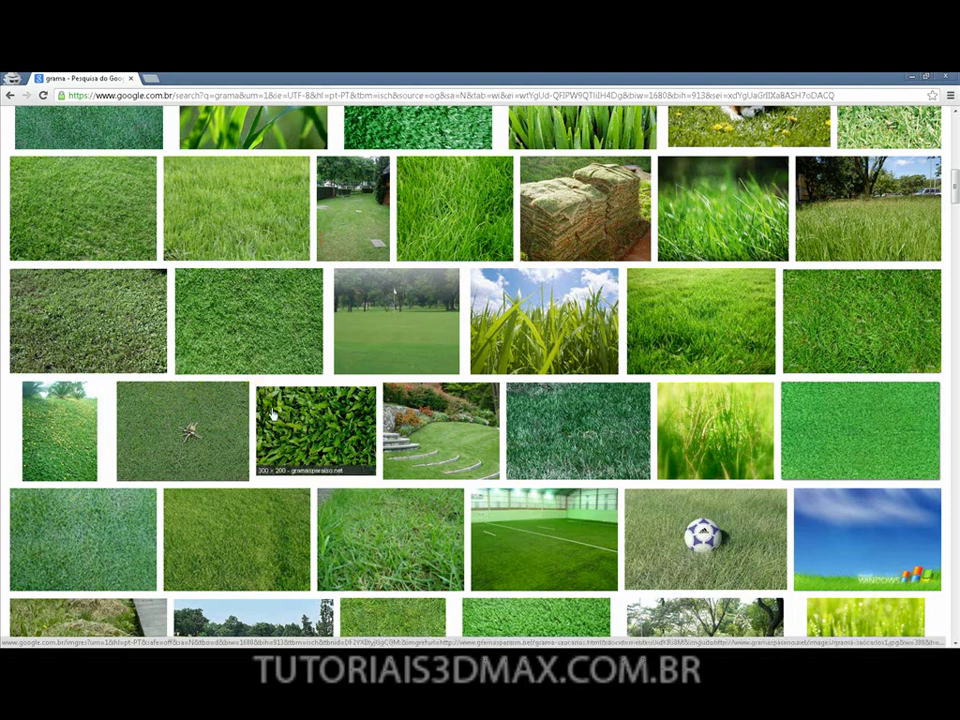
scroll(272, 400, "down", 2)
scroll(276, 408, "up", 1)
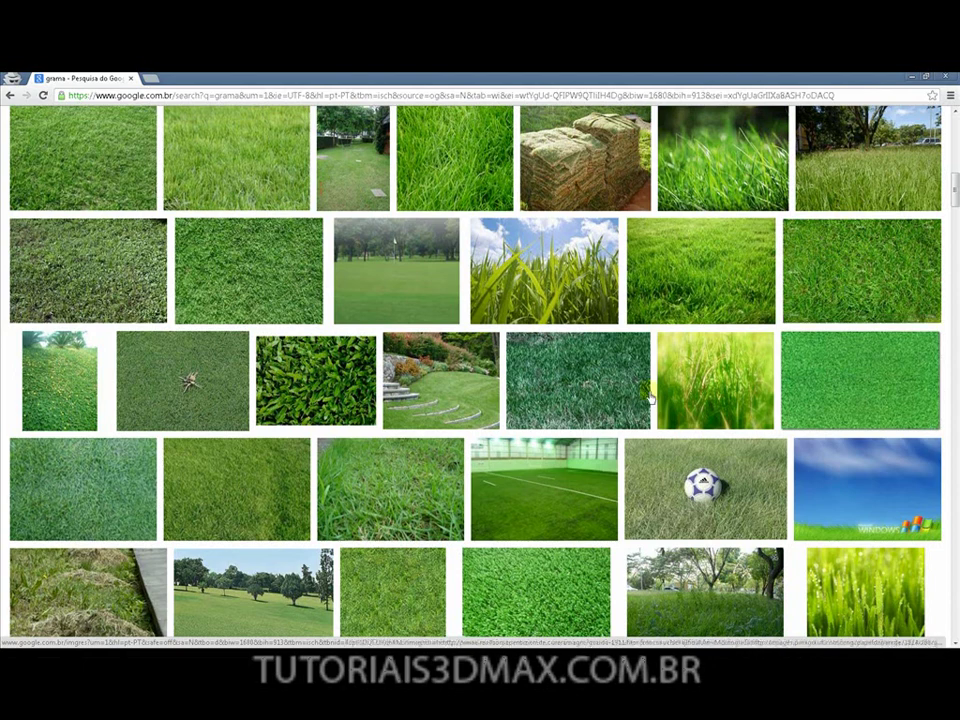
scroll(408, 396, "down", 1)
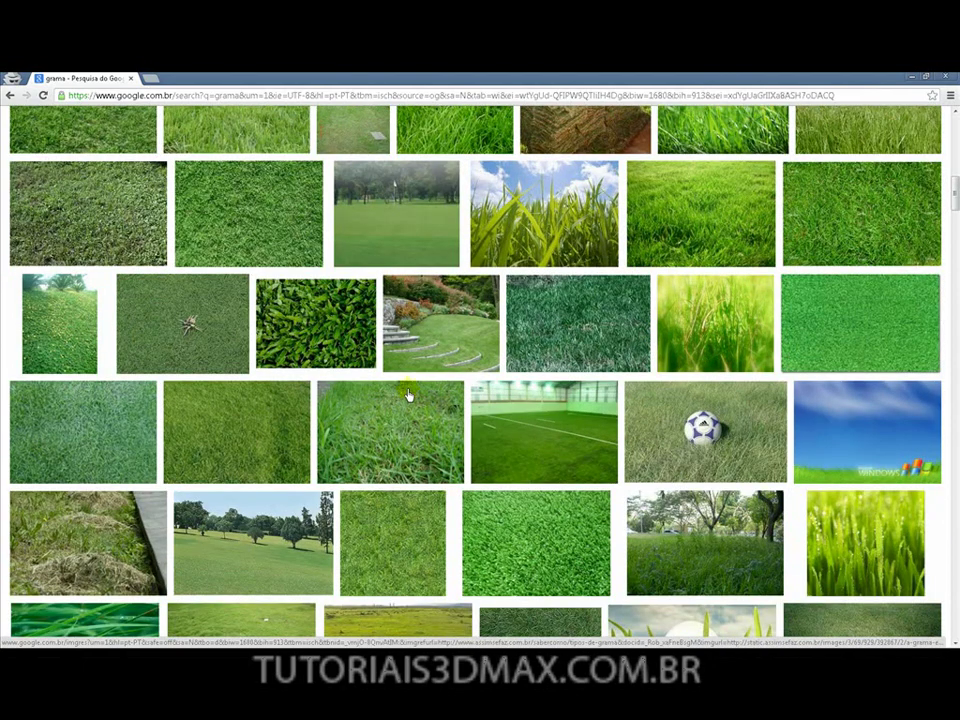
scroll(408, 396, "down", 3)
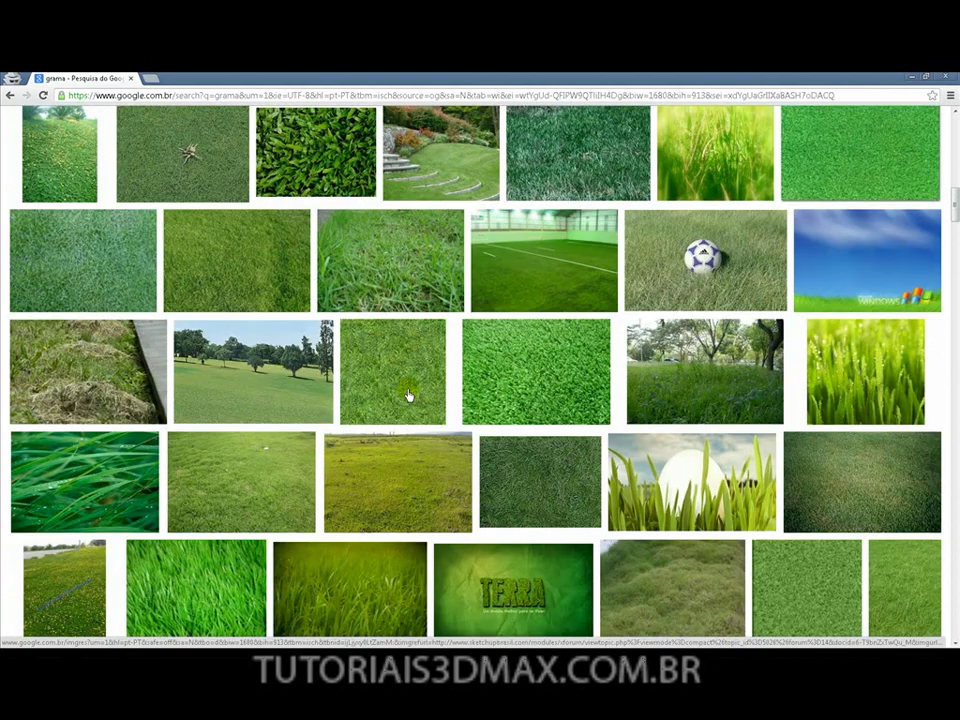
scroll(408, 396, "down", 1)
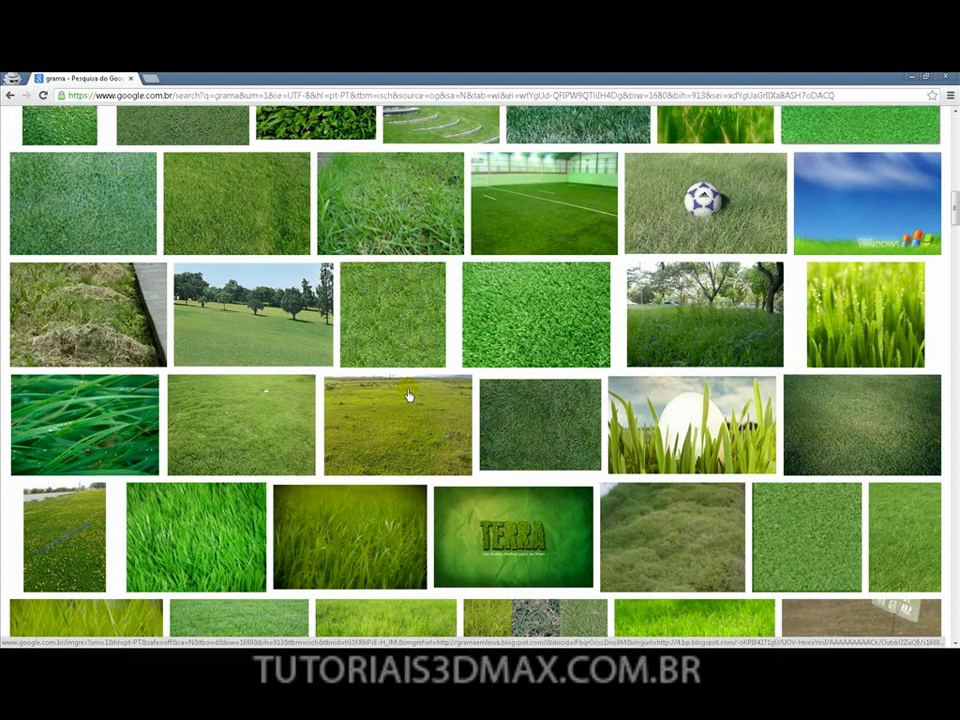
scroll(408, 396, "down", 1)
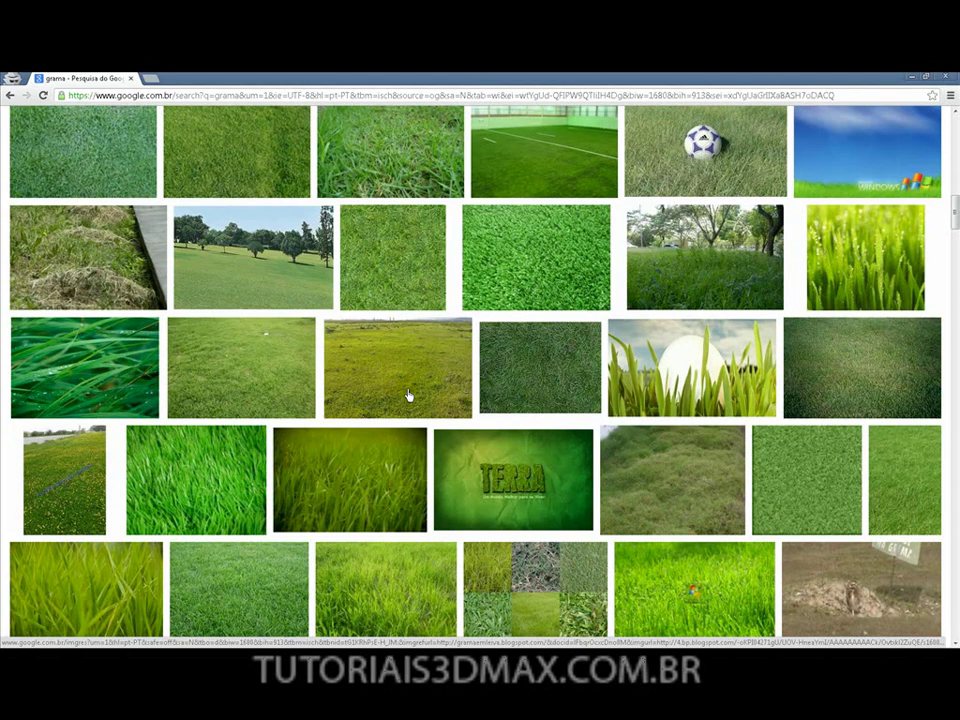
scroll(408, 396, "down", 1)
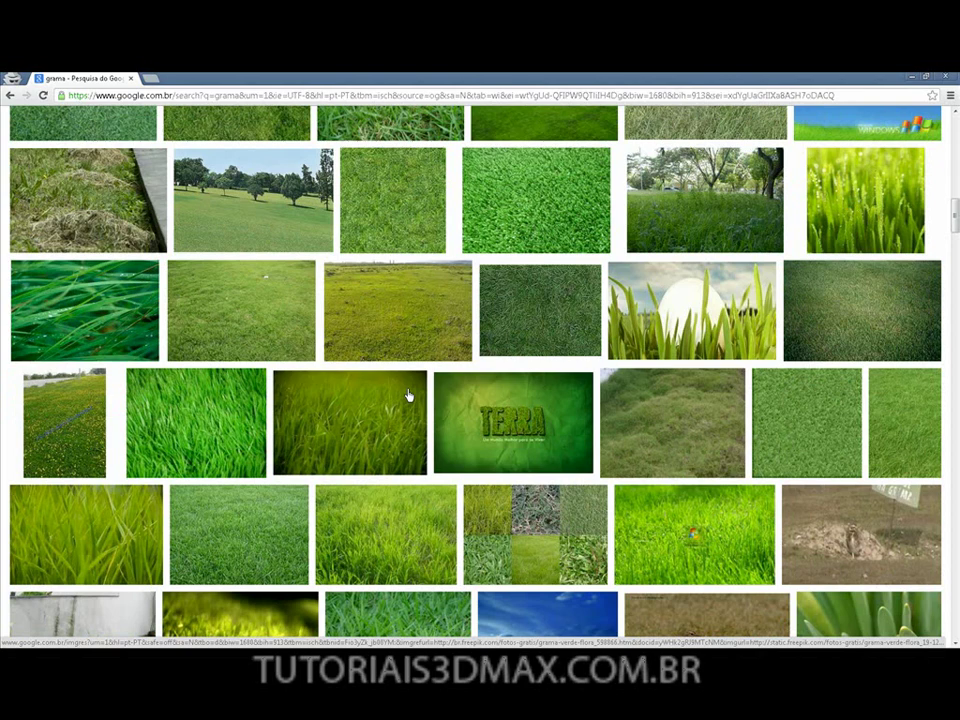
scroll(408, 396, "down", 3)
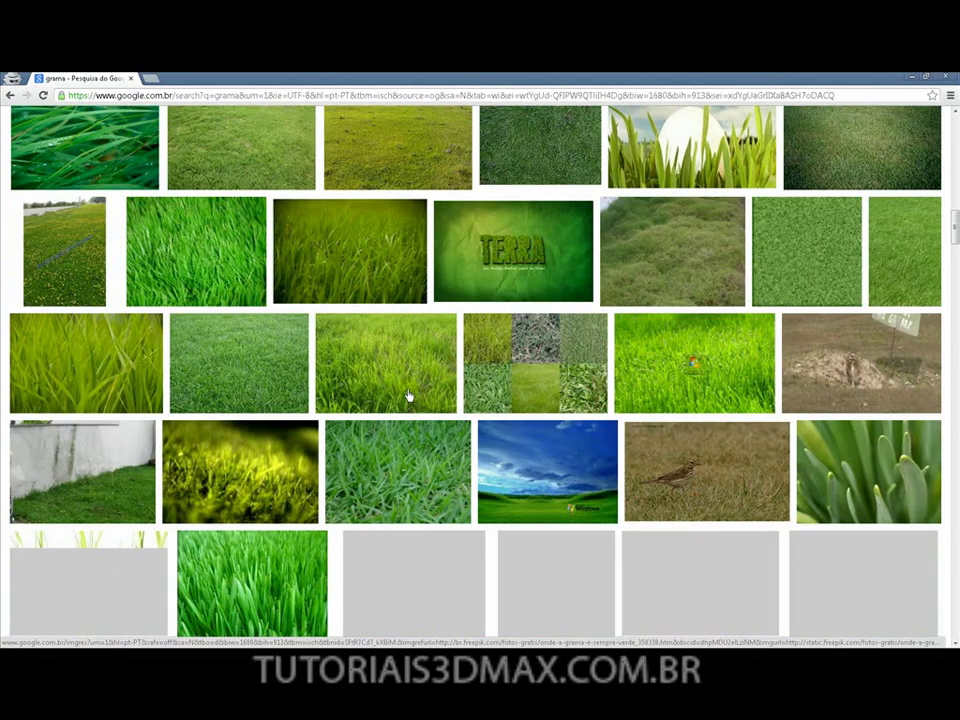
scroll(408, 396, "up", 5)
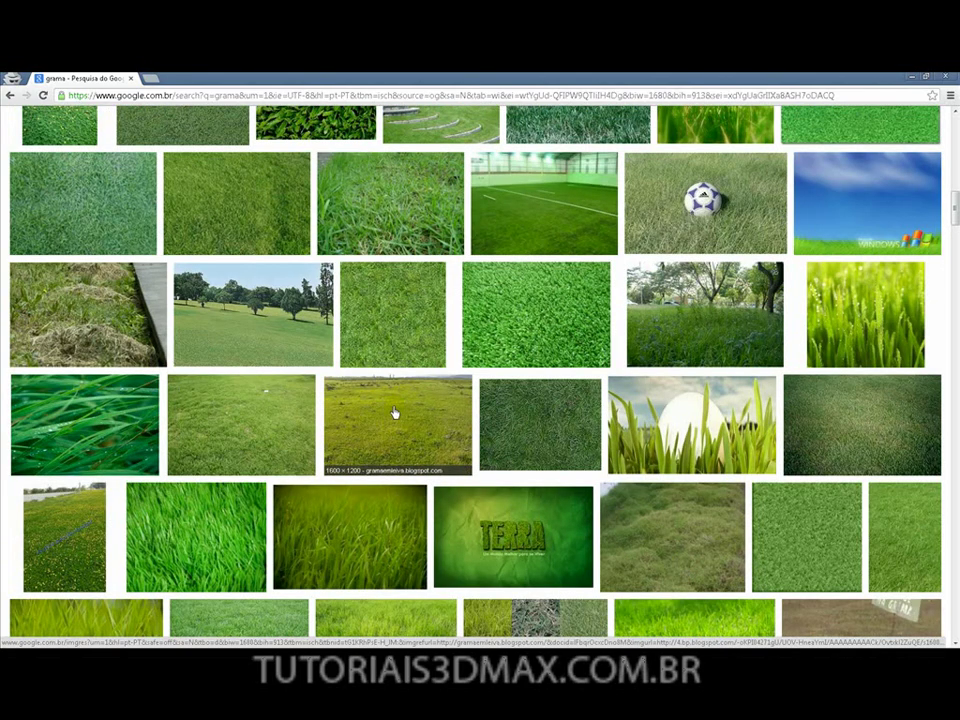
scroll(253, 355, "up", 1)
scroll(253, 355, "up", 2)
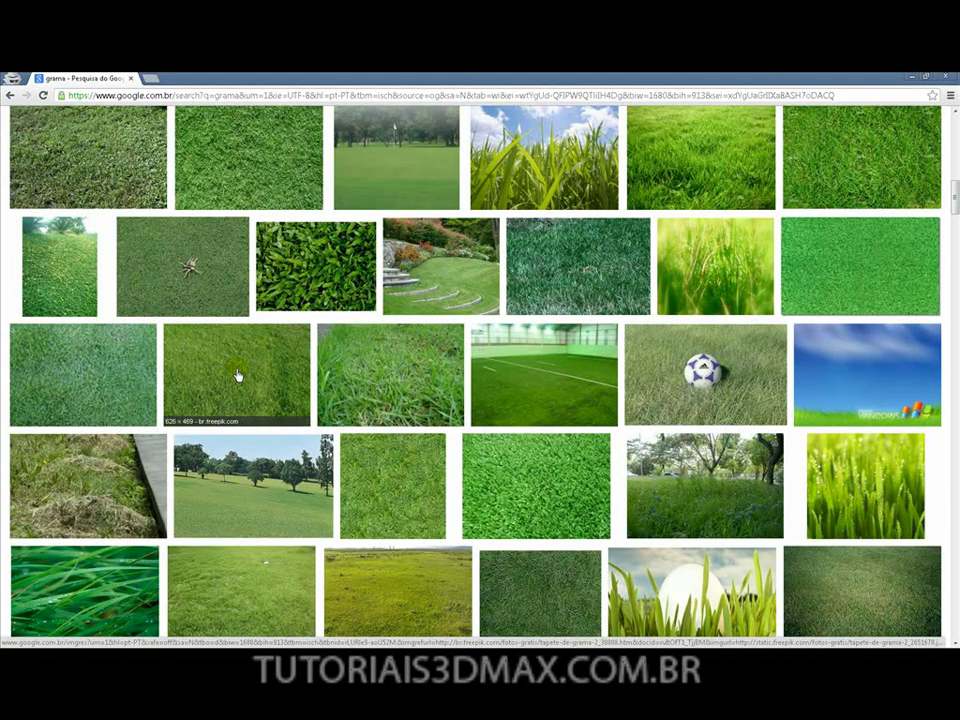
Preview the "tapete de grama 2" grass image and start saving it to disk.
left_click(237, 375)
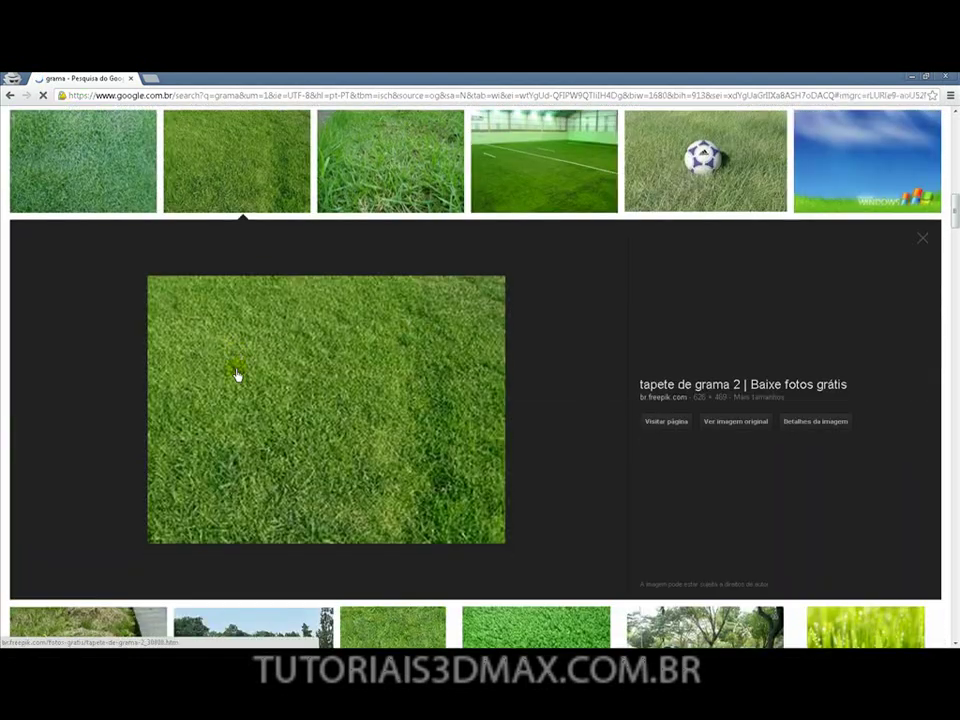
right_click(316, 361)
left_click(343, 428)
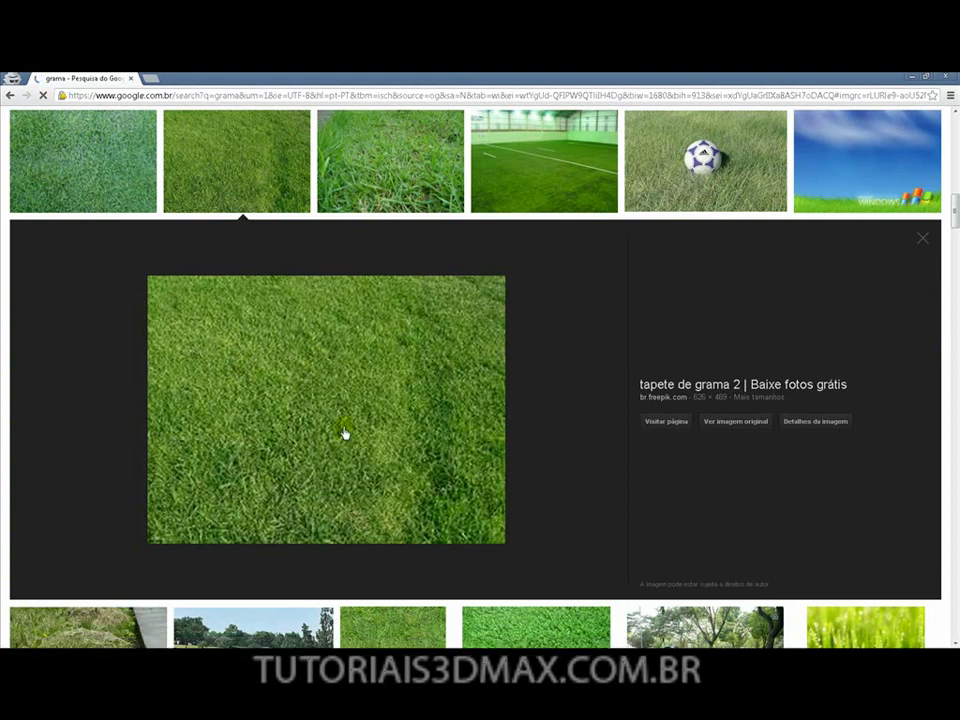
mouse_move(544, 312)
left_mouse_down()
mouse_move(546, 374)
mouse_move(546, 305)
left_mouse_up()
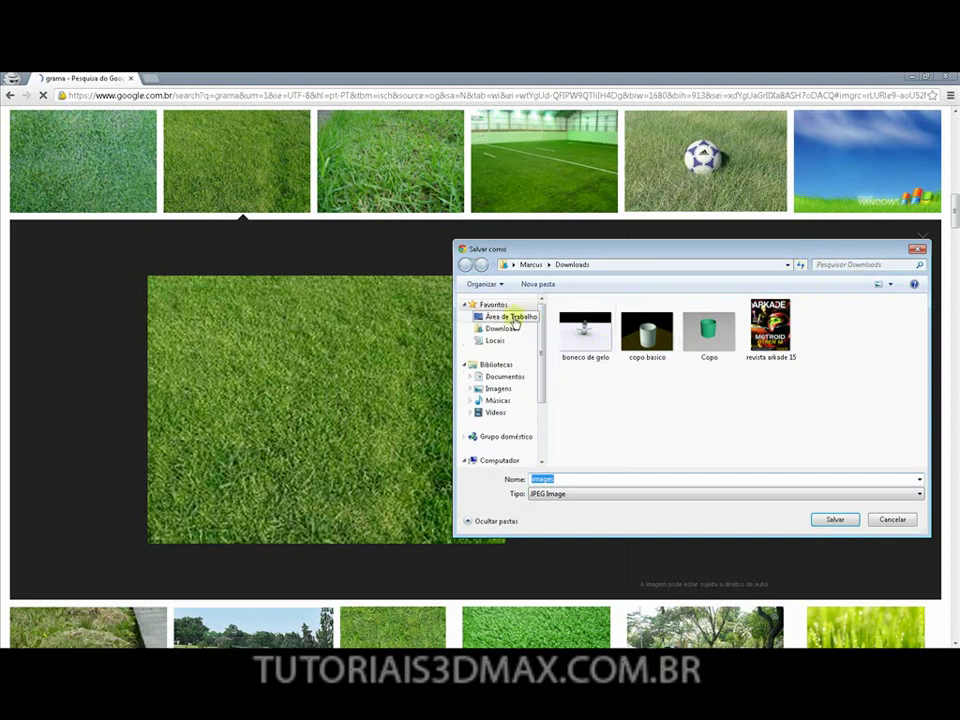
Set the save location to the Grama folder under G:, Estudos, Tutoriais que faço, 3D, sorting the 3D folder's contents by modification date.
left_click(511, 316)
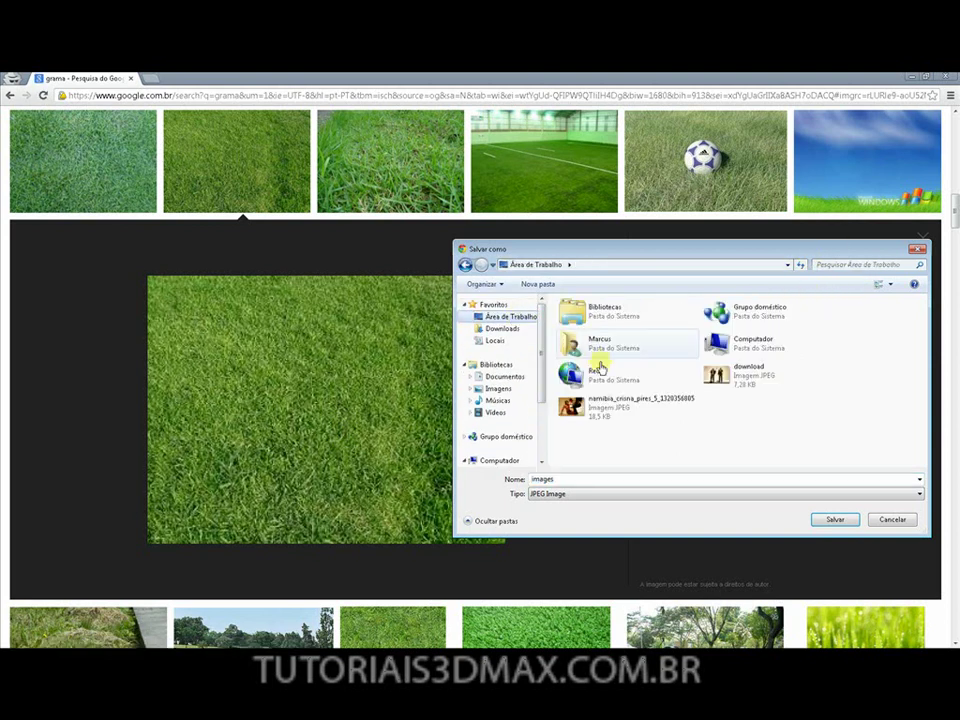
double_click(705, 348)
double_click(754, 332)
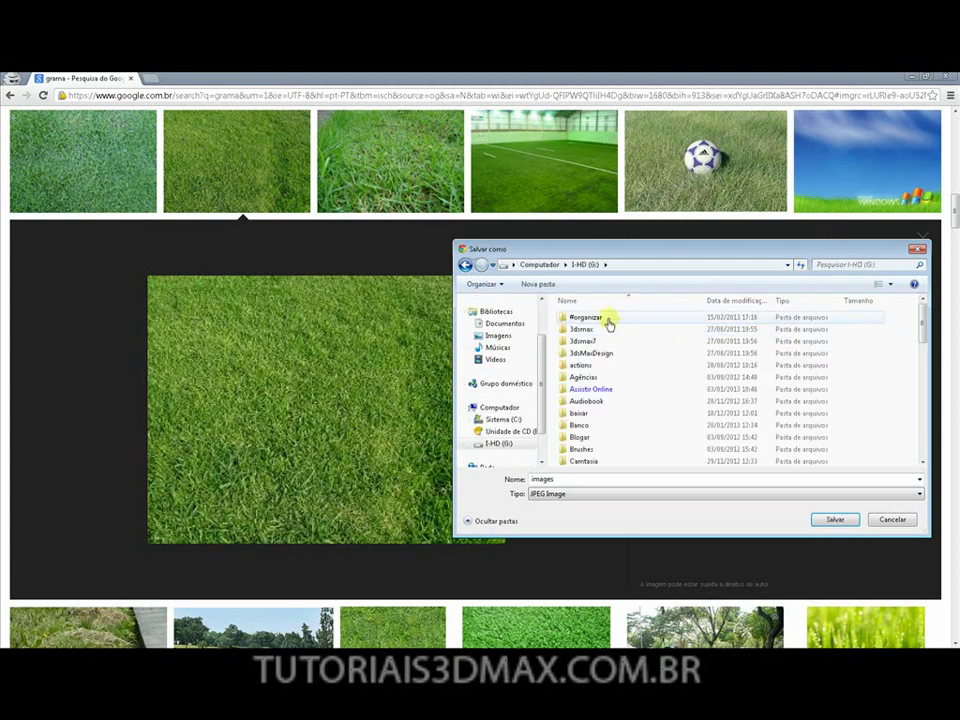
scroll(615, 328, "down", 5)
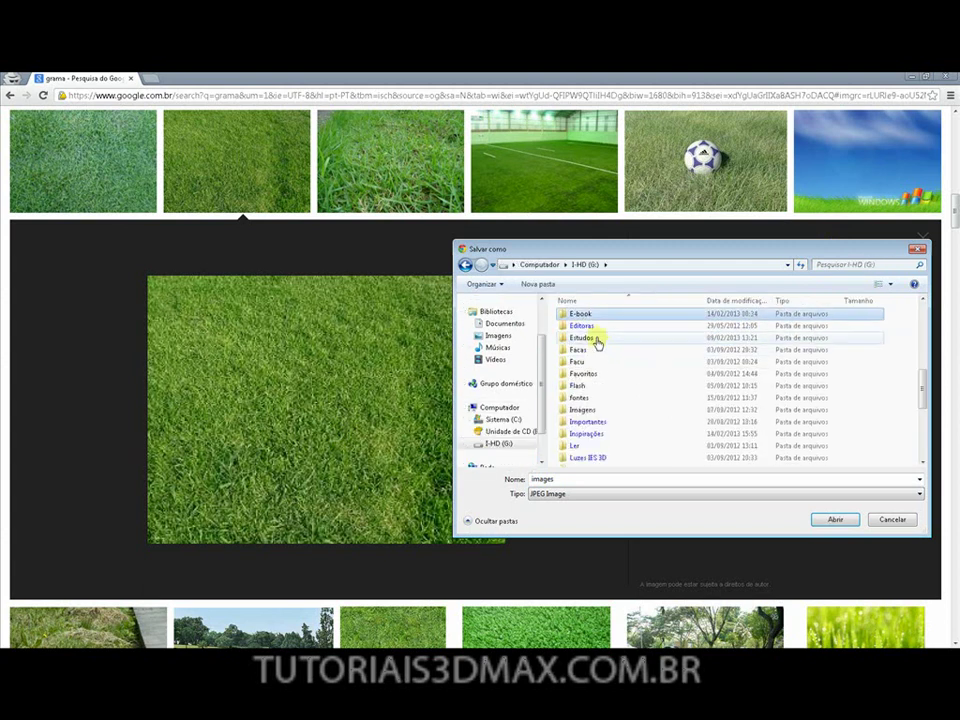
double_click(594, 339)
scroll(575, 390, "down", 4)
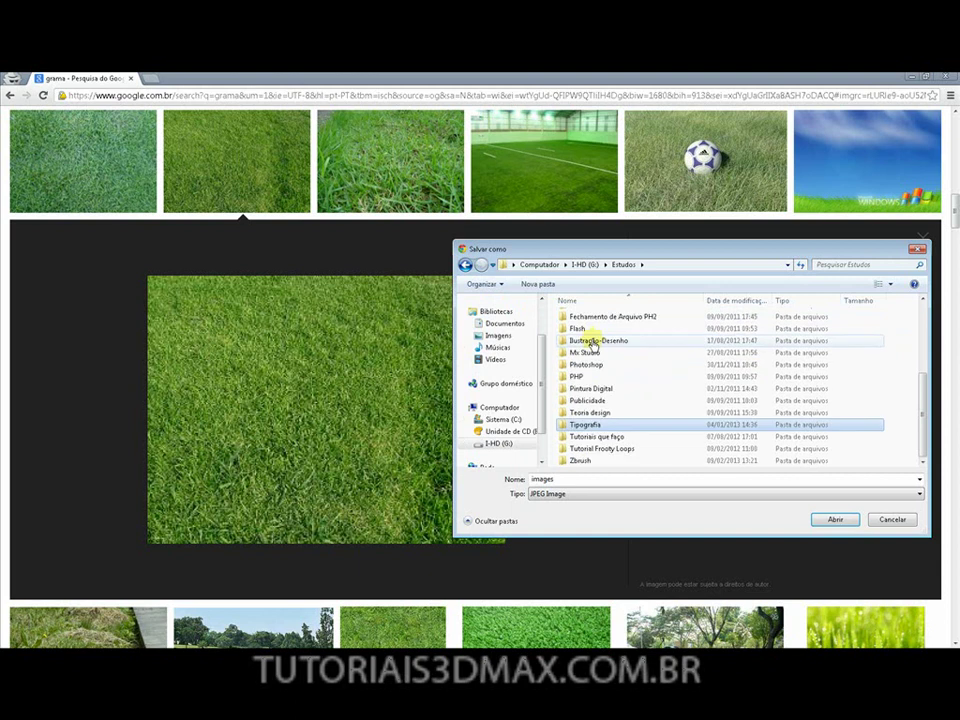
double_click(615, 435)
double_click(577, 318)
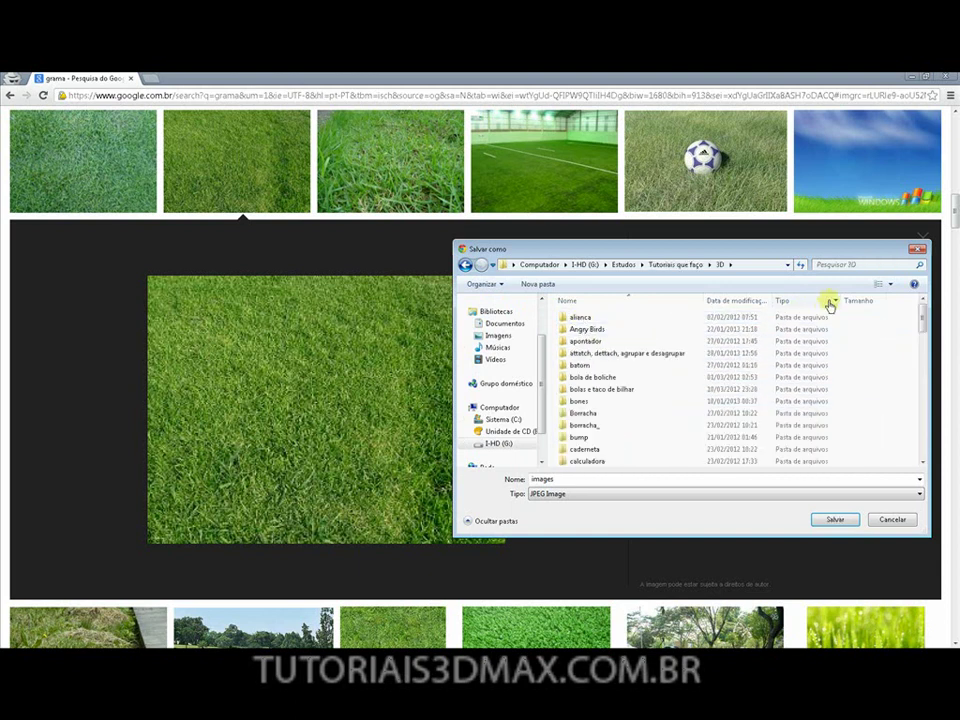
left_click(735, 301)
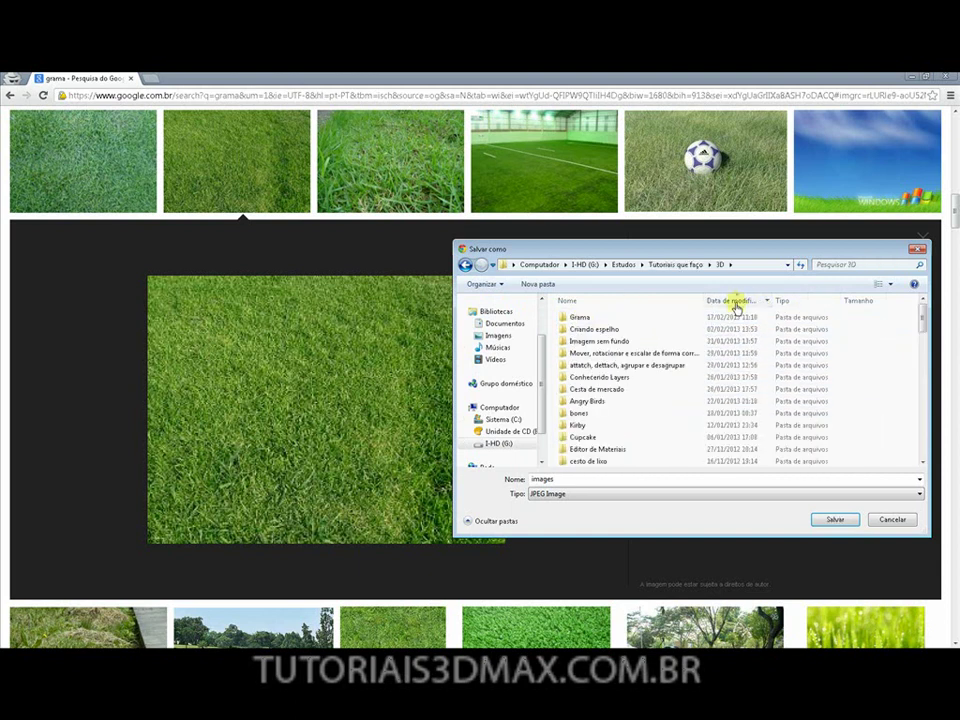
double_click(576, 317)
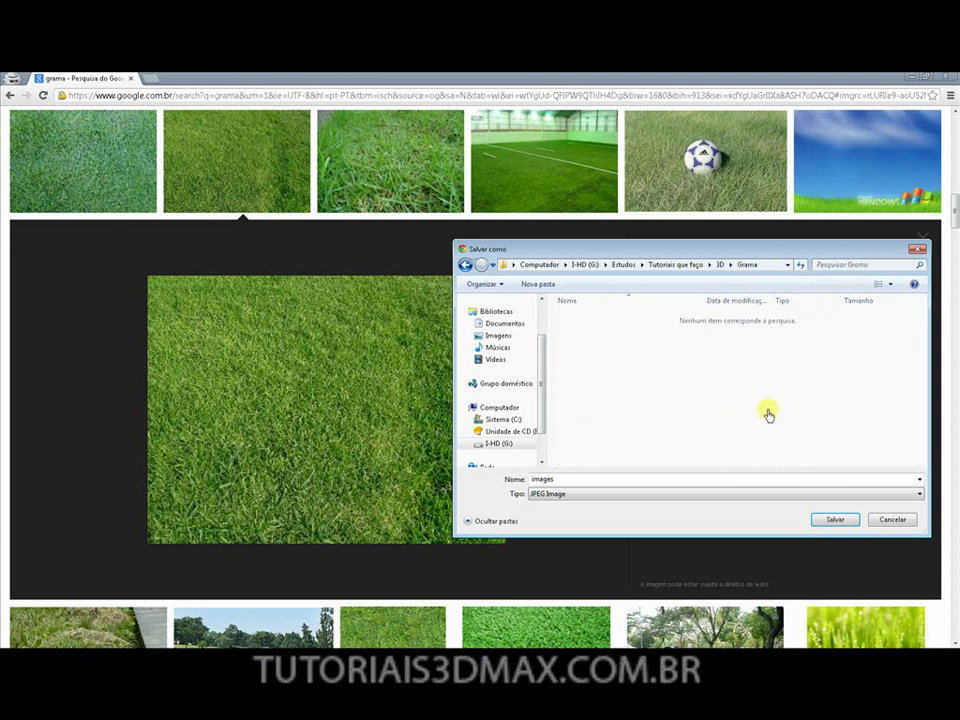
Create a folder named texturas inside Grama and save the grass image in it as grama.
right_click(666, 391)
mouse_move(735, 424)
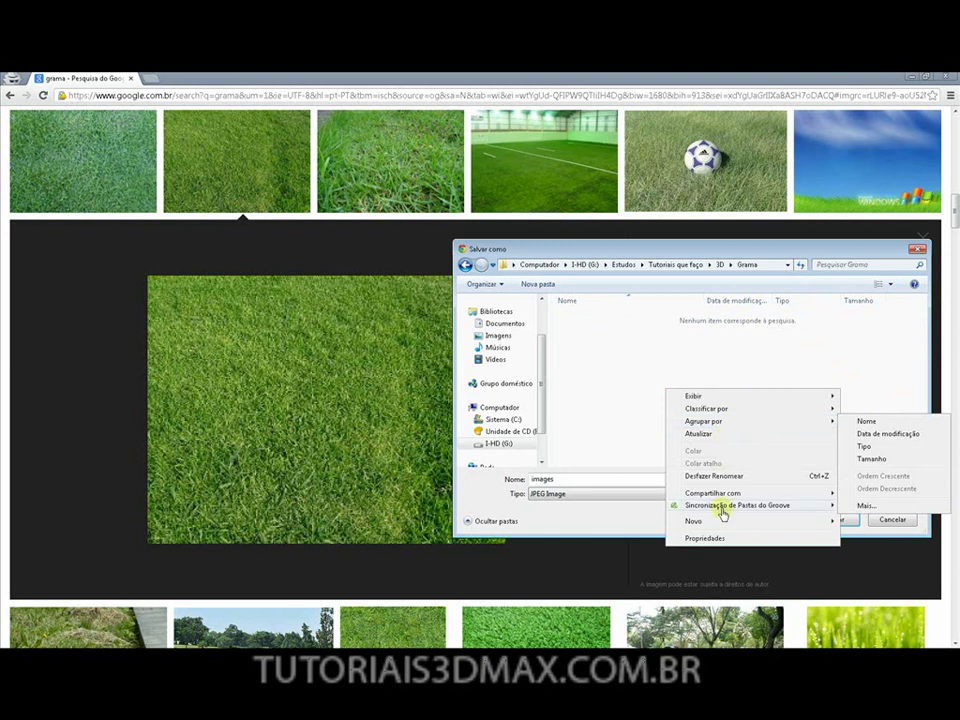
mouse_move(718, 521)
left_click(531, 347)
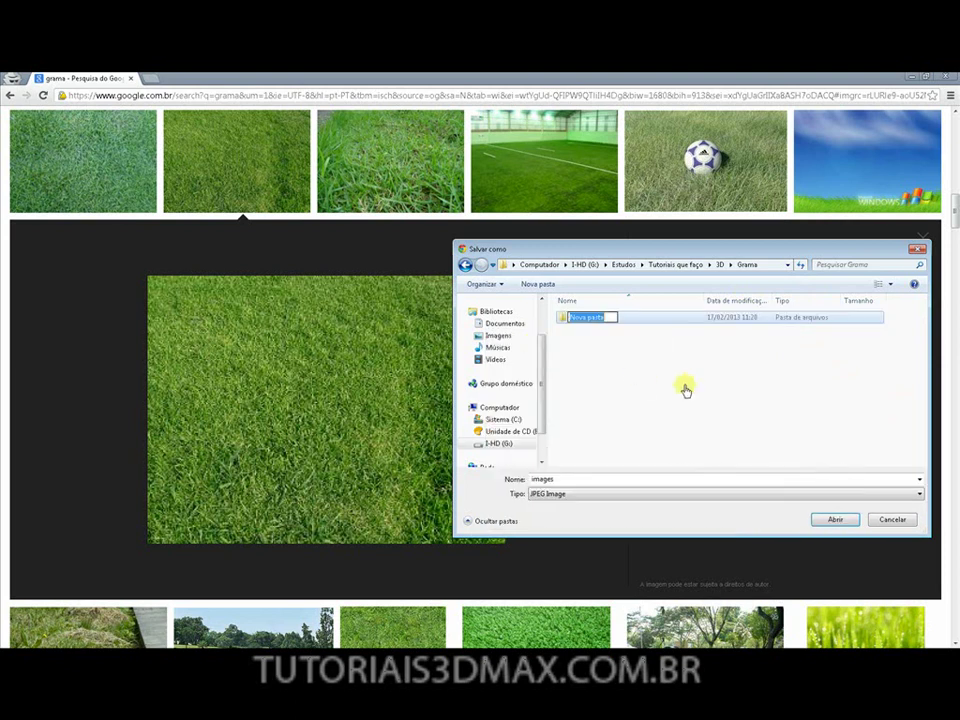
type("tes")
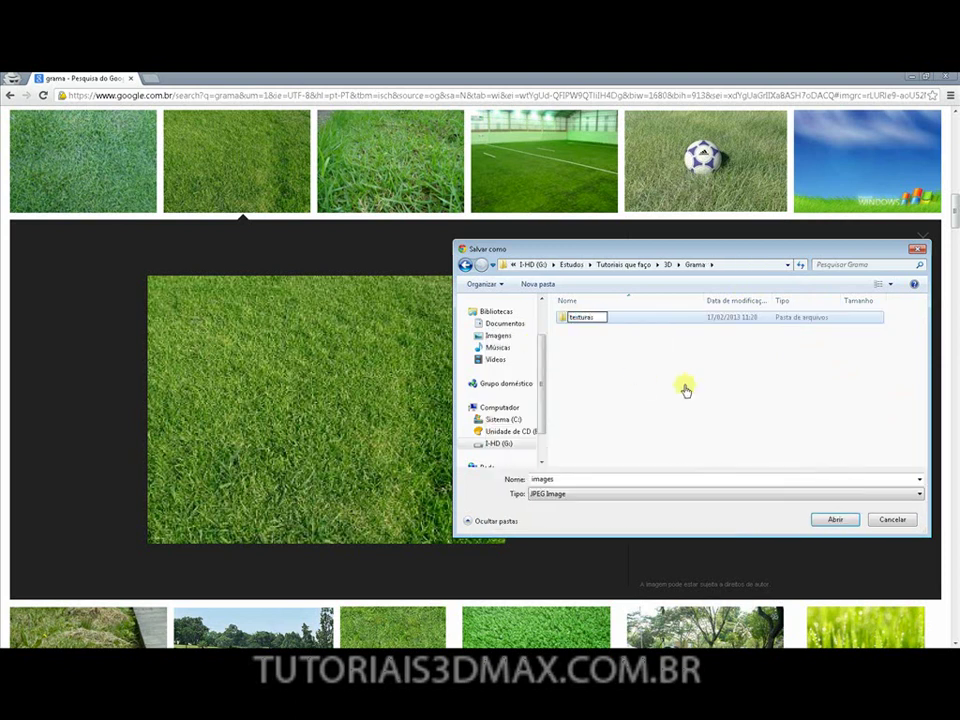
type("turas")
key("Return")
key("Return")
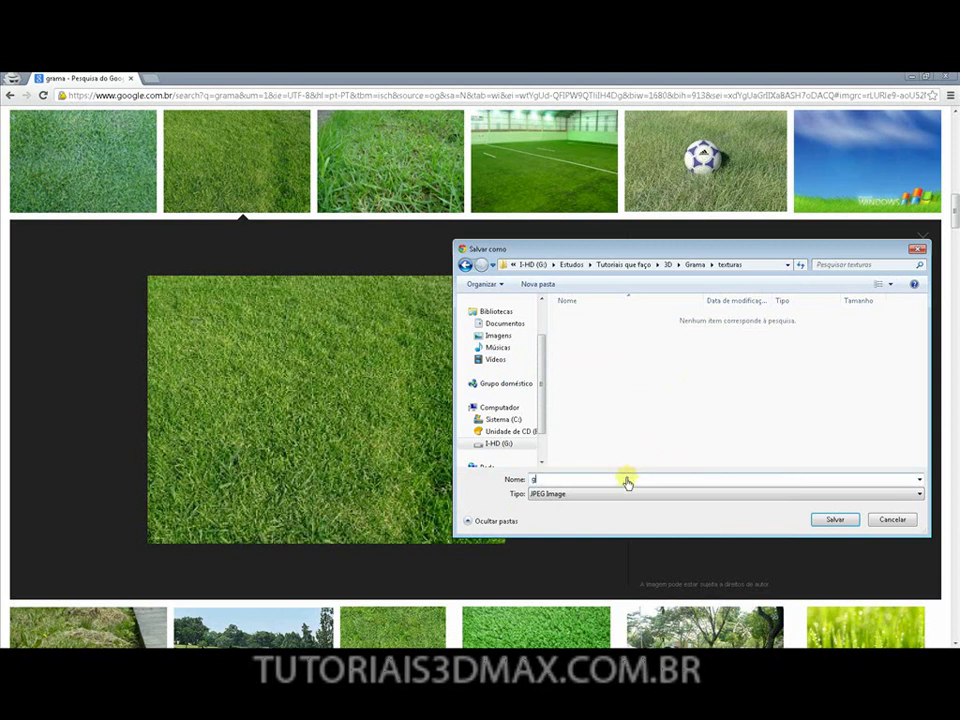
key("Return")
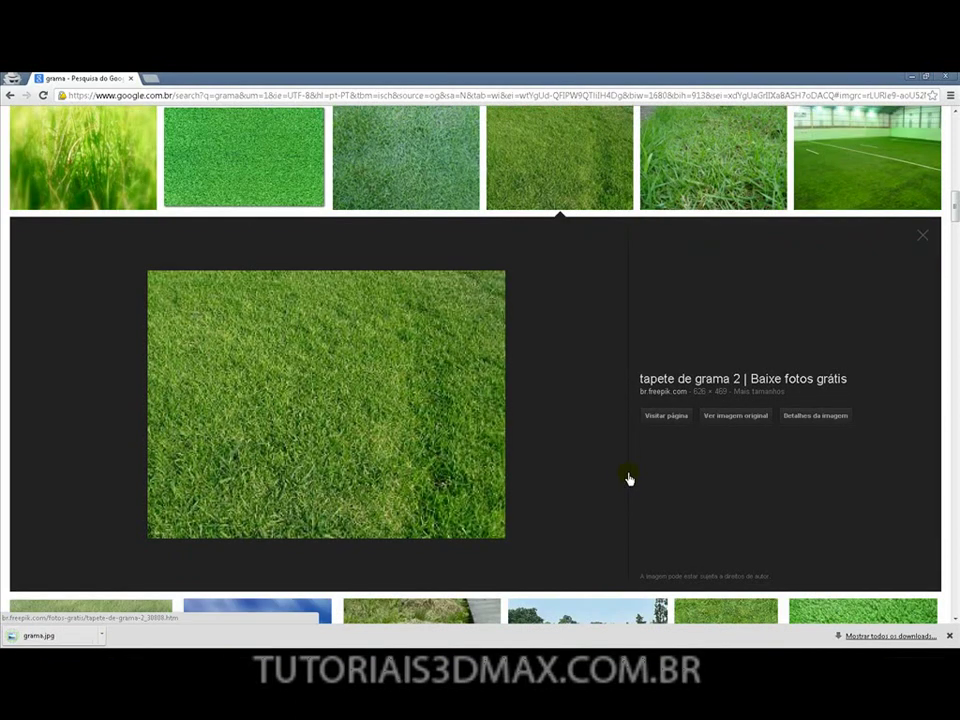
Search Google for tijolo.
left_click(325, 100)
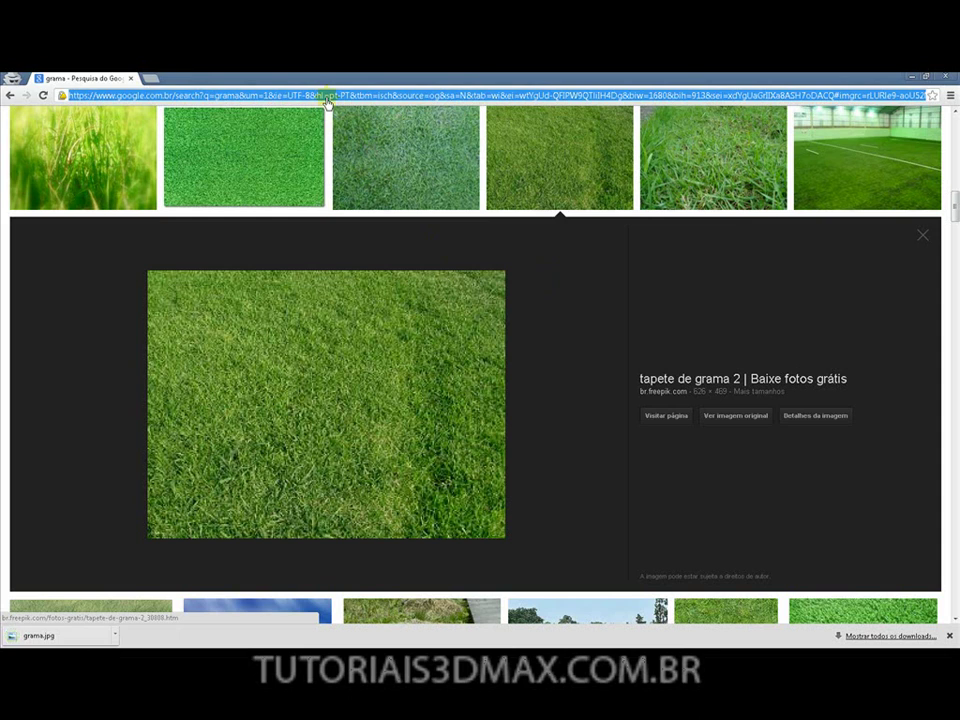
type("tijolo")
key("Return")
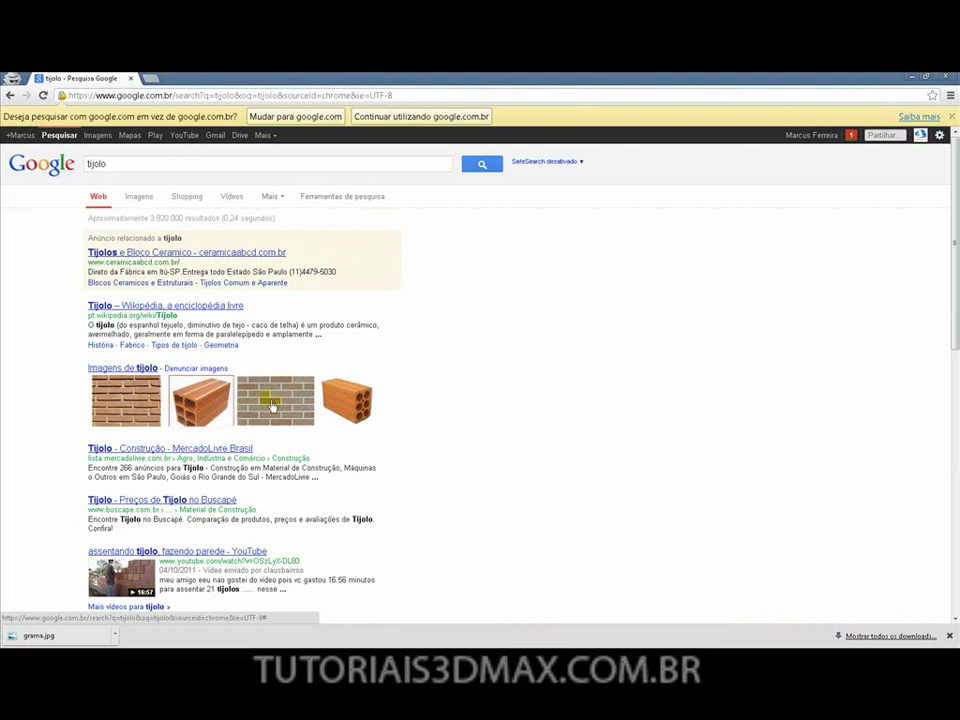
Preview the "tijolo a vista 5.jpg" brick image, save it as tijolo in the texturas folder, and close the preview.
mouse_move(277, 408)
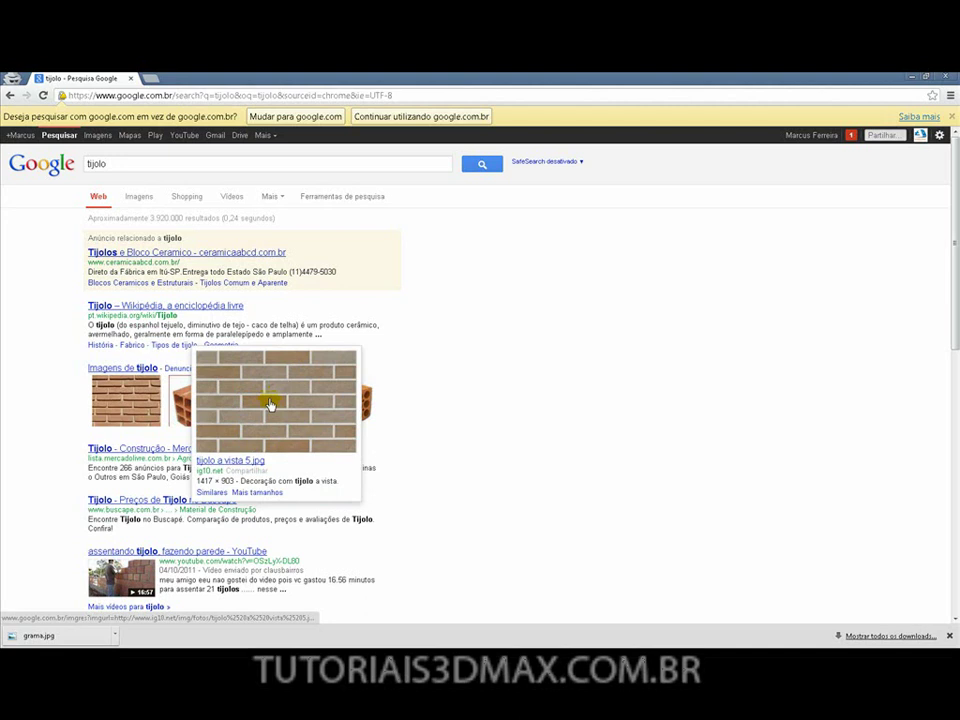
middle_click(270, 403)
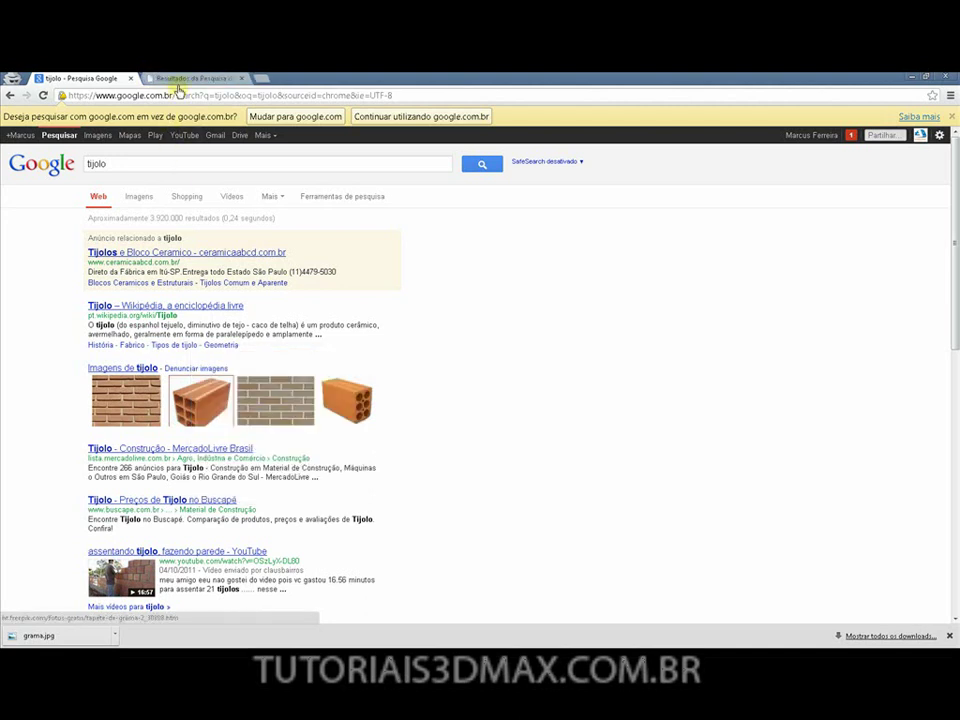
left_click(180, 79)
right_click(358, 300)
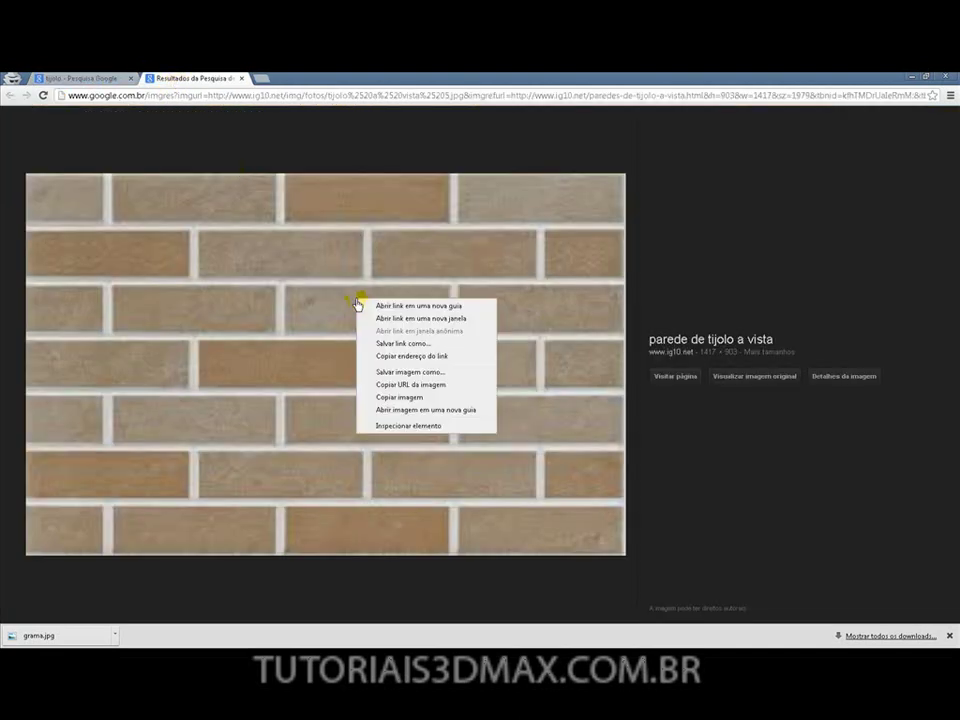
left_click(410, 372)
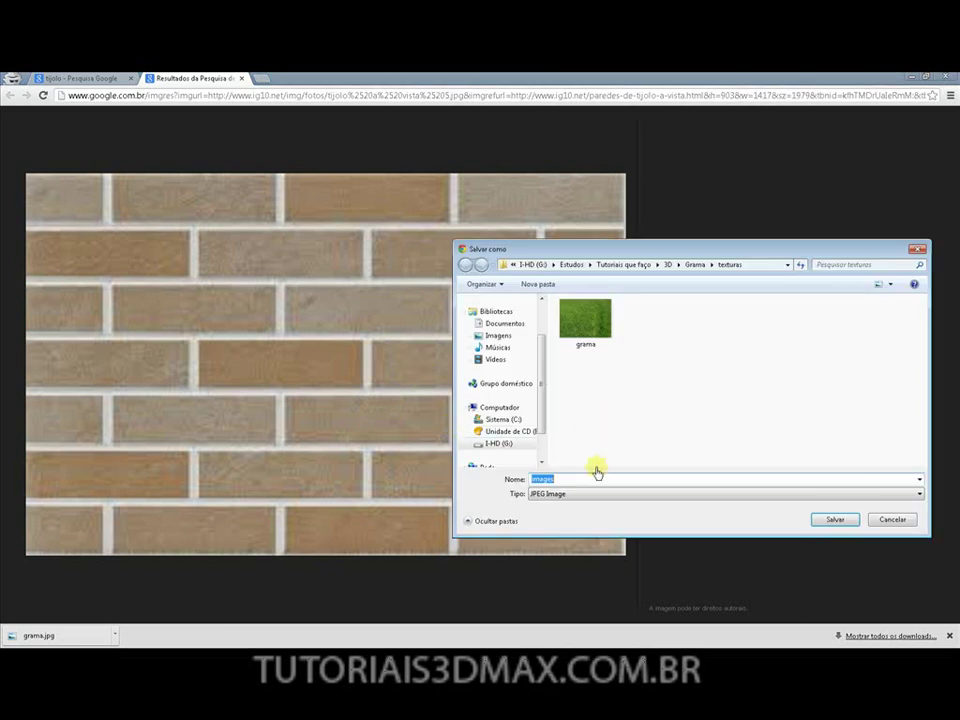
type("tijolo")
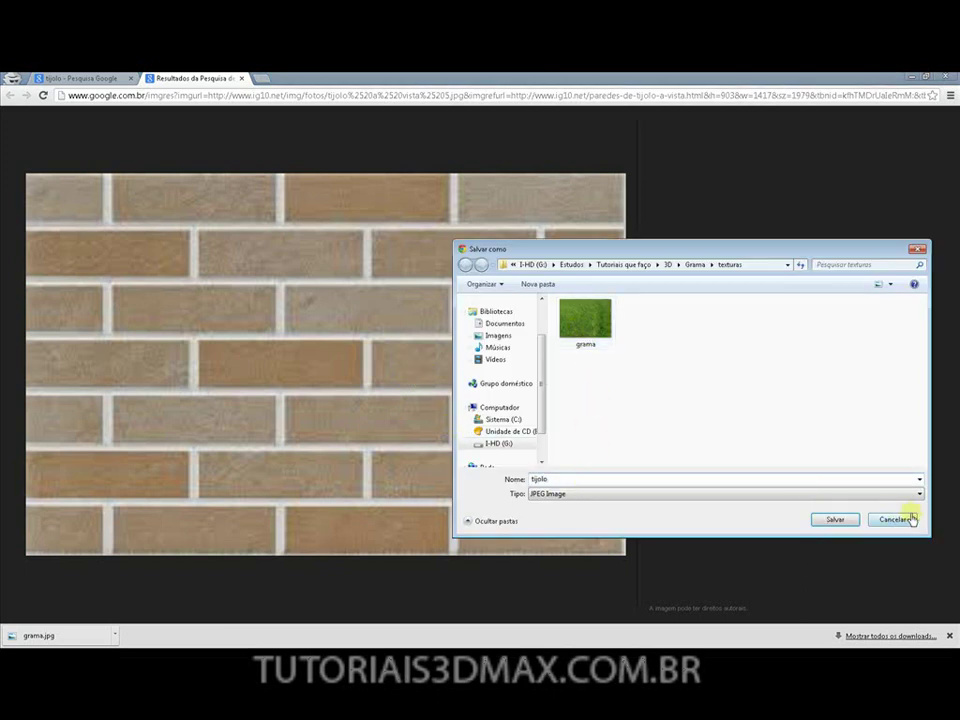
left_click(822, 521)
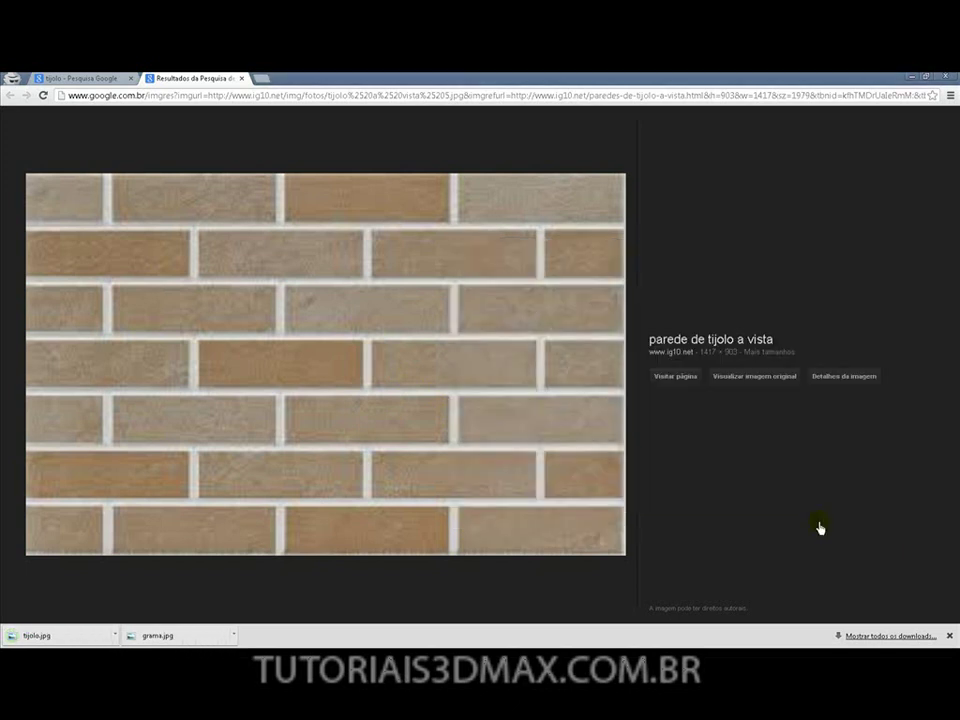
left_click(241, 78)
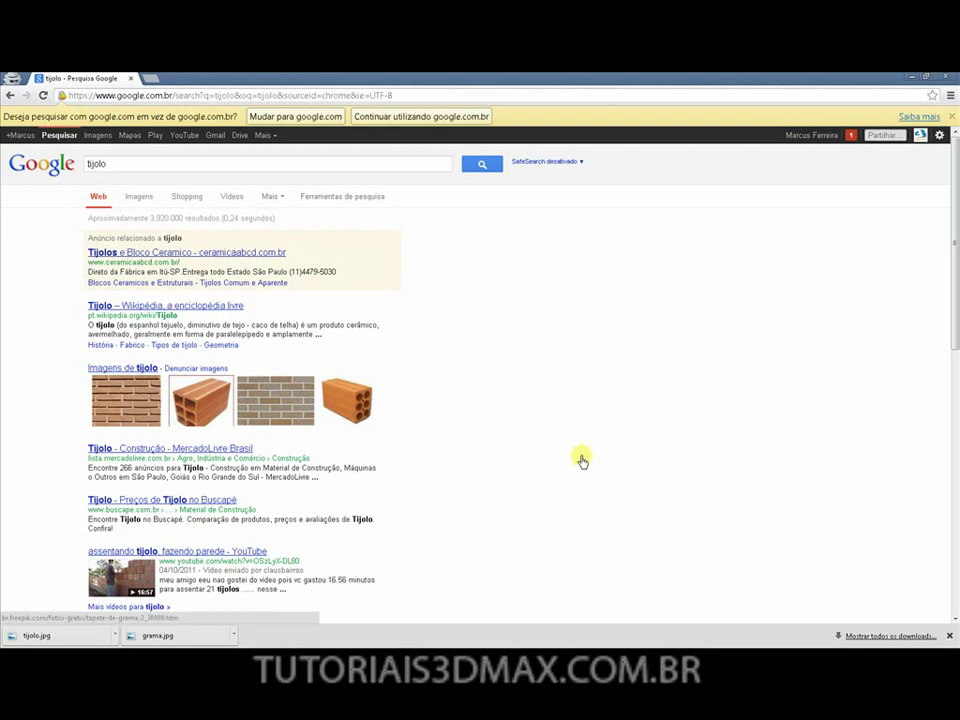
left_click(949, 117)
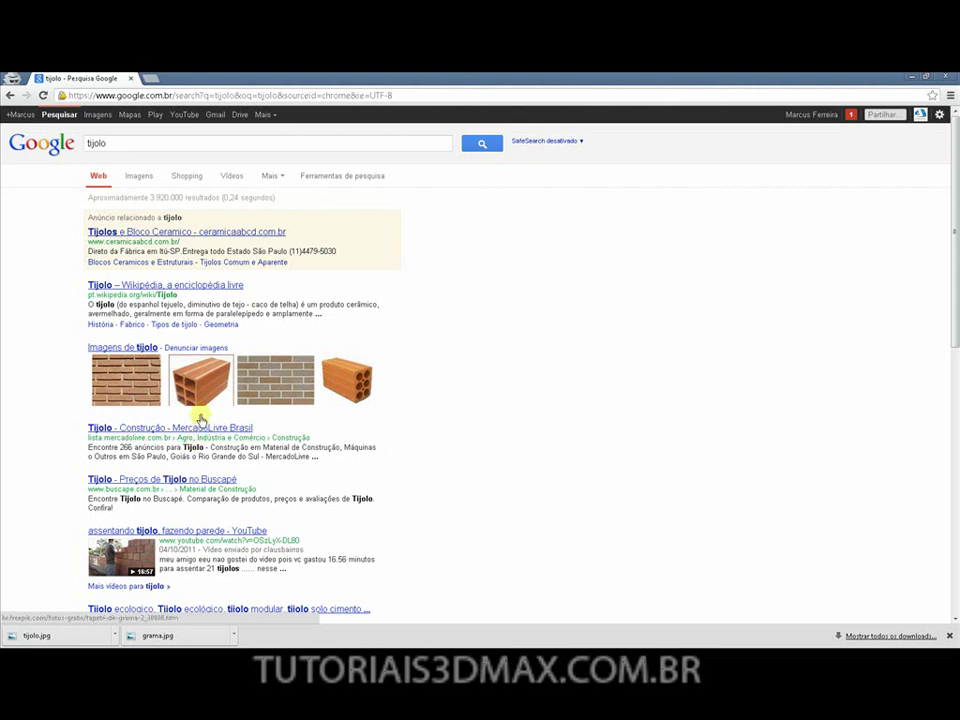
Switch to 3ds Max, leave vertex editing on the raised border and select it as a whole object.
middle_click(399, 381)
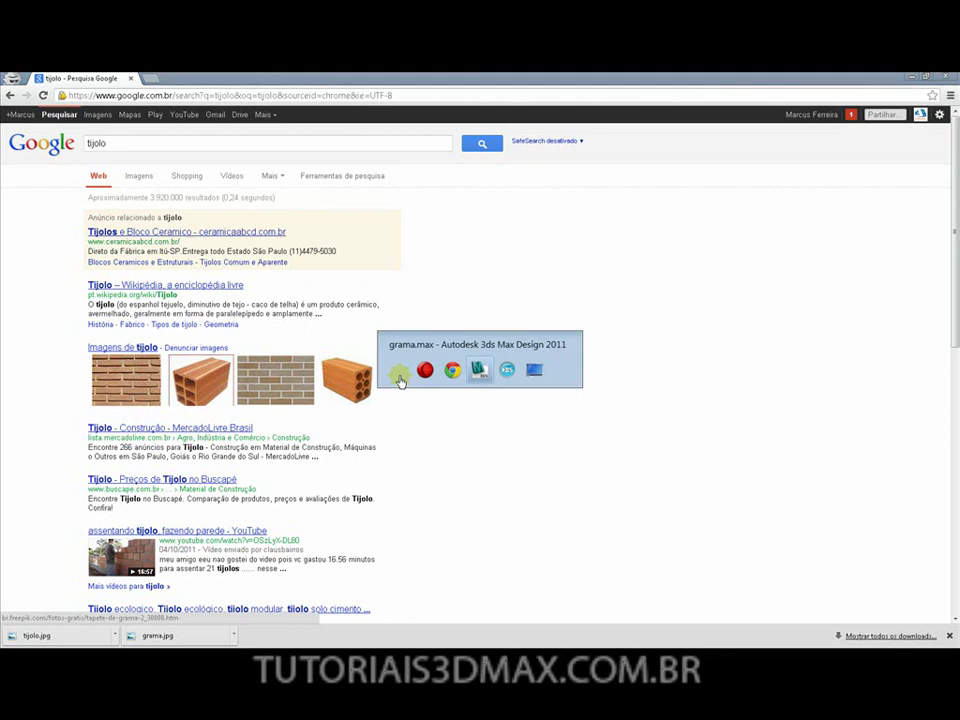
left_click(480, 370)
middle_click_drag(514, 392, 469, 373, "alt")
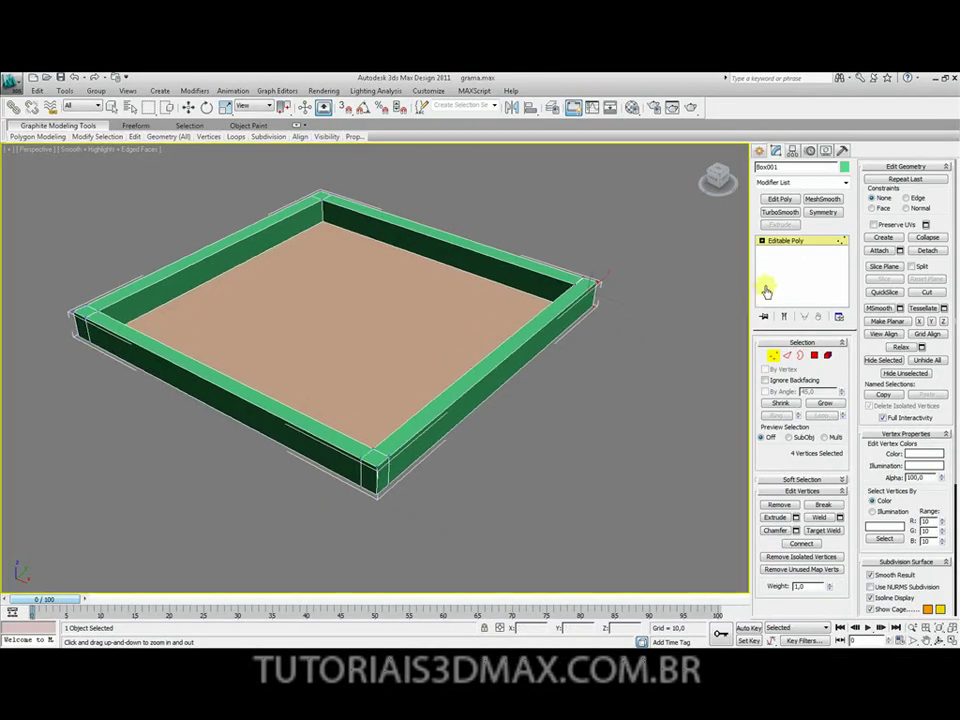
left_click(775, 356)
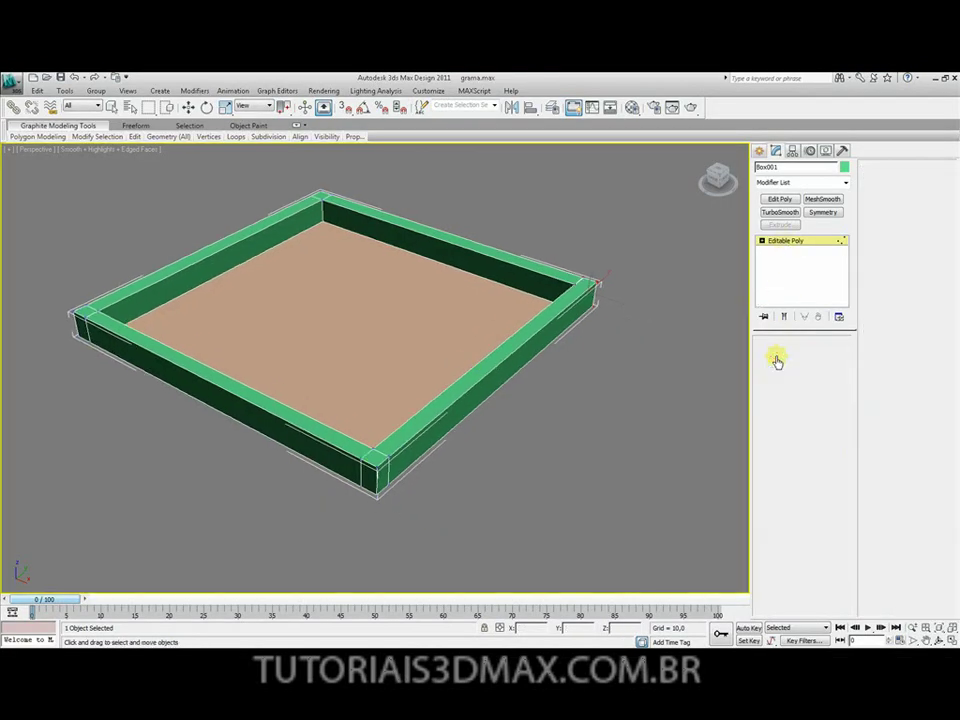
left_click(645, 378)
left_click(518, 360)
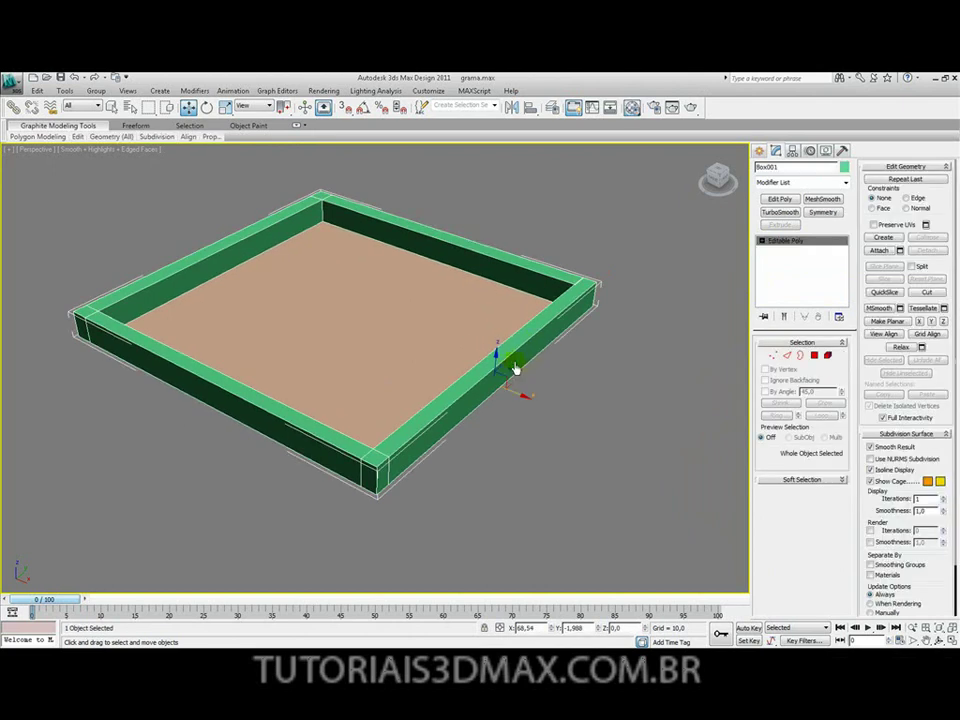
Open the Material Editor and name the second sample material tijolos.
key("m")
left_click(740, 202)
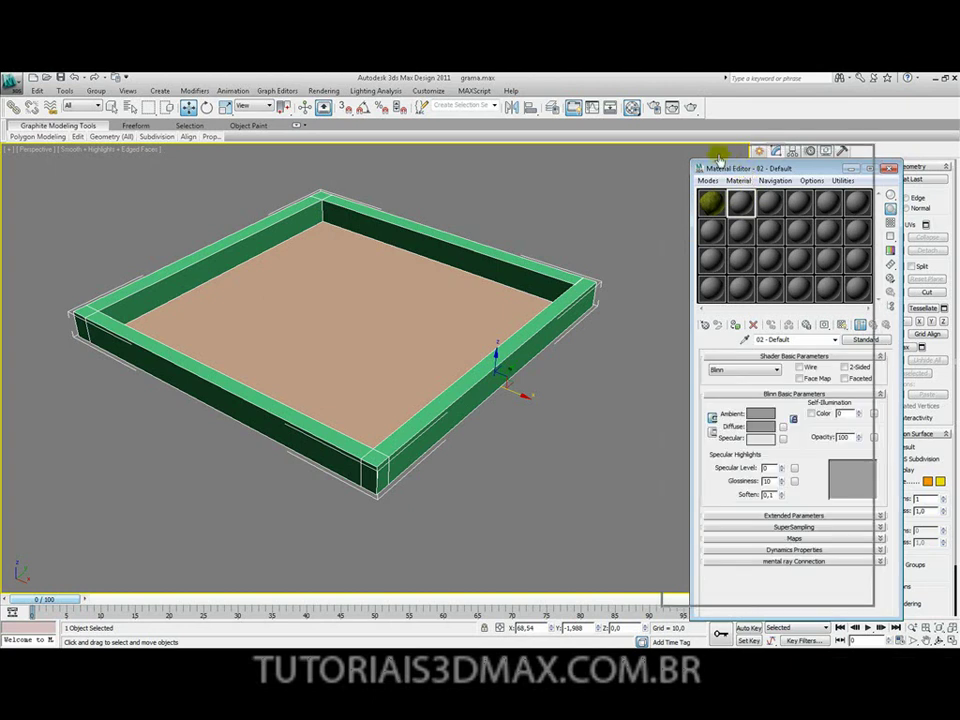
left_click_drag(718, 158, 673, 142)
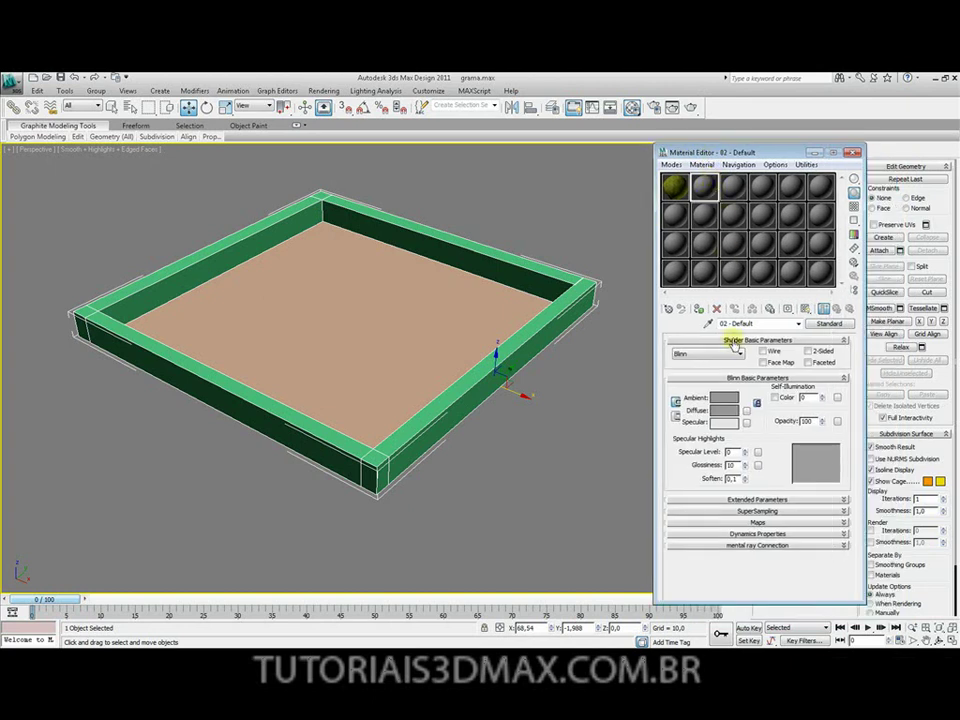
left_click(676, 188)
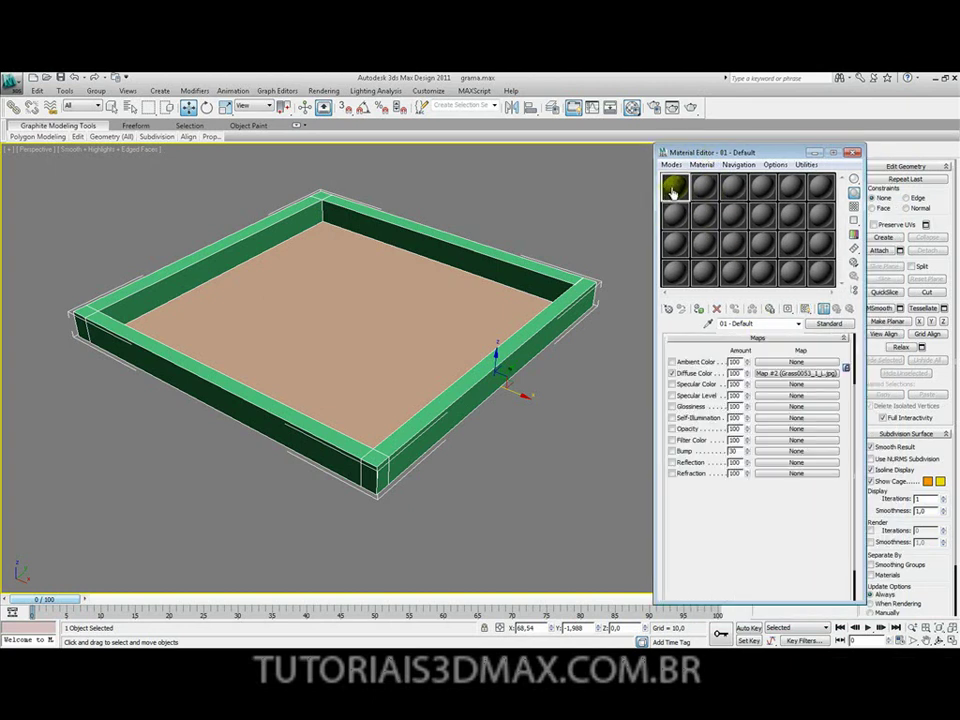
left_click(702, 188)
left_click(765, 322)
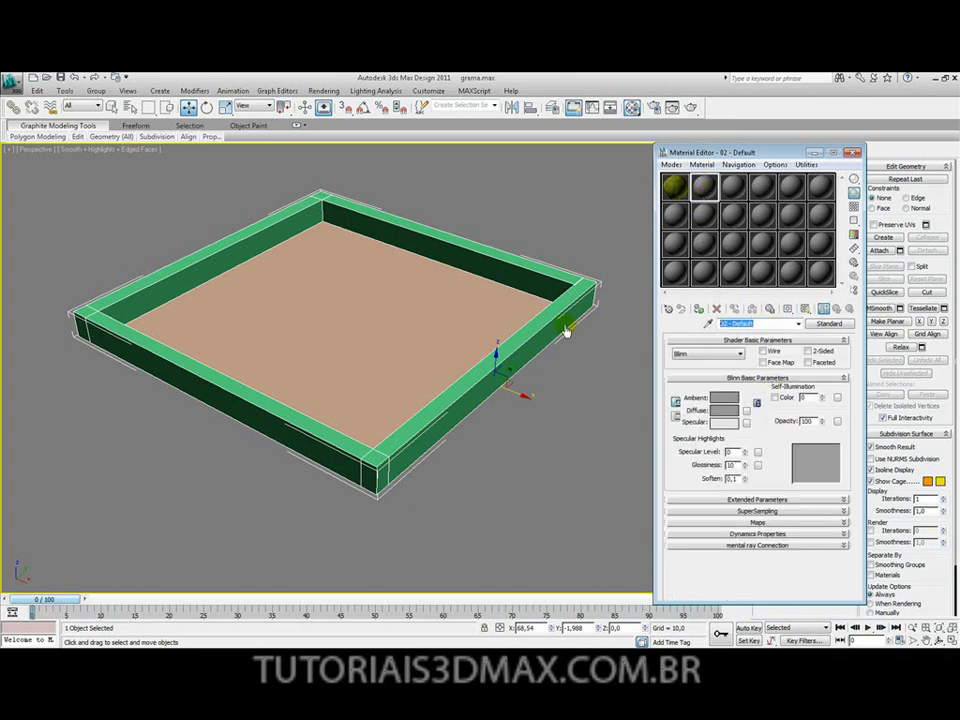
type("tijolos")
Load tijolo.jpg from the Grama texturas folder as a Bitmap in the tijolos material's Diffuse Color map.
left_click(747, 380)
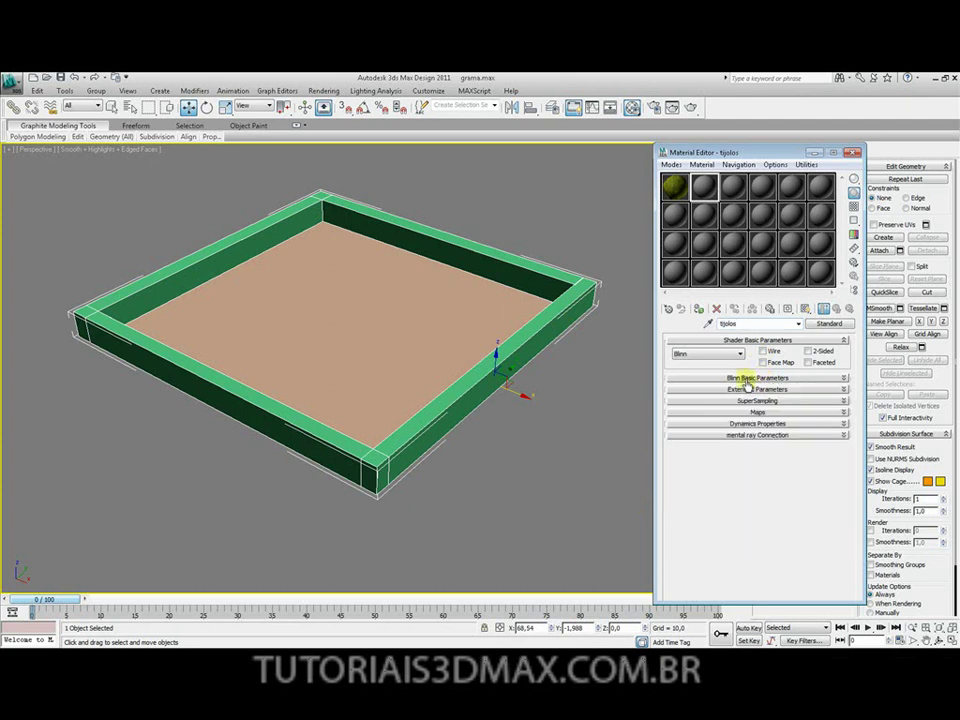
left_click(750, 413)
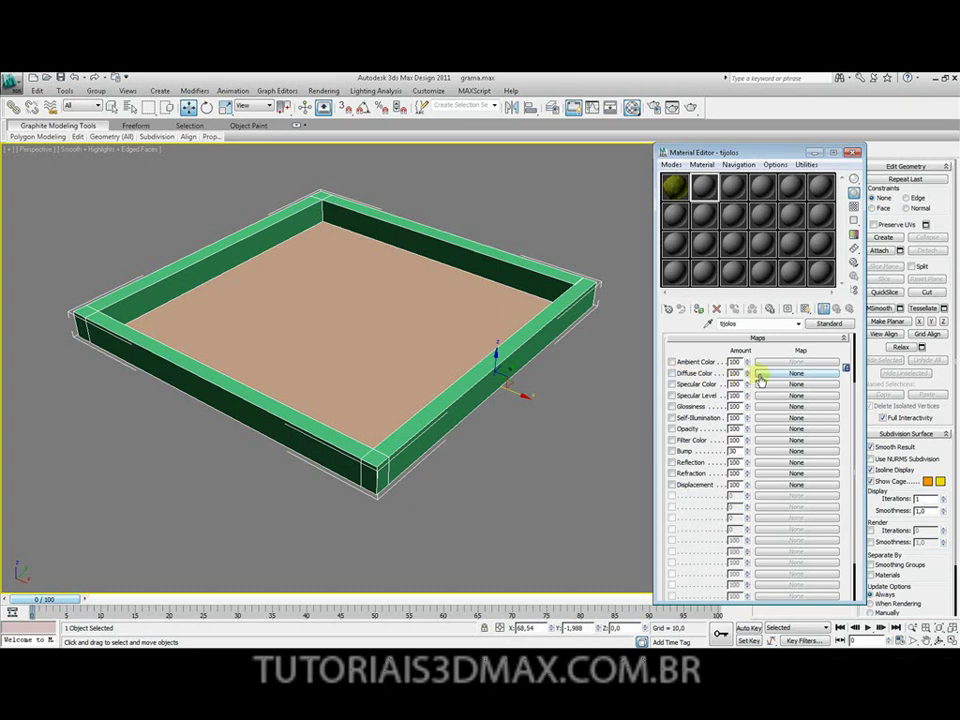
left_click(760, 374)
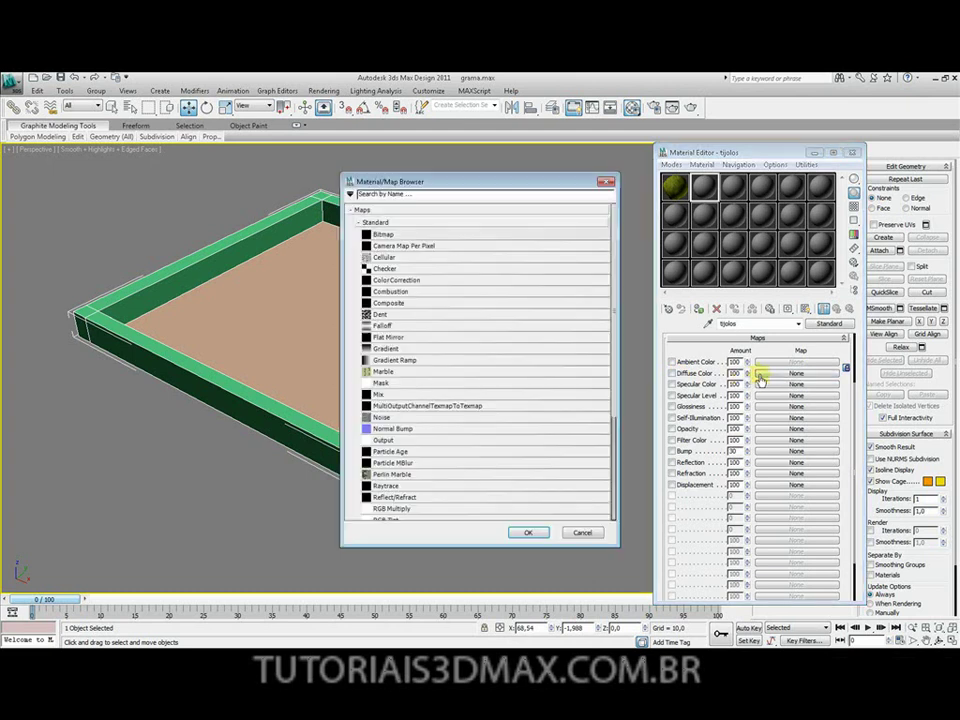
double_click(401, 236)
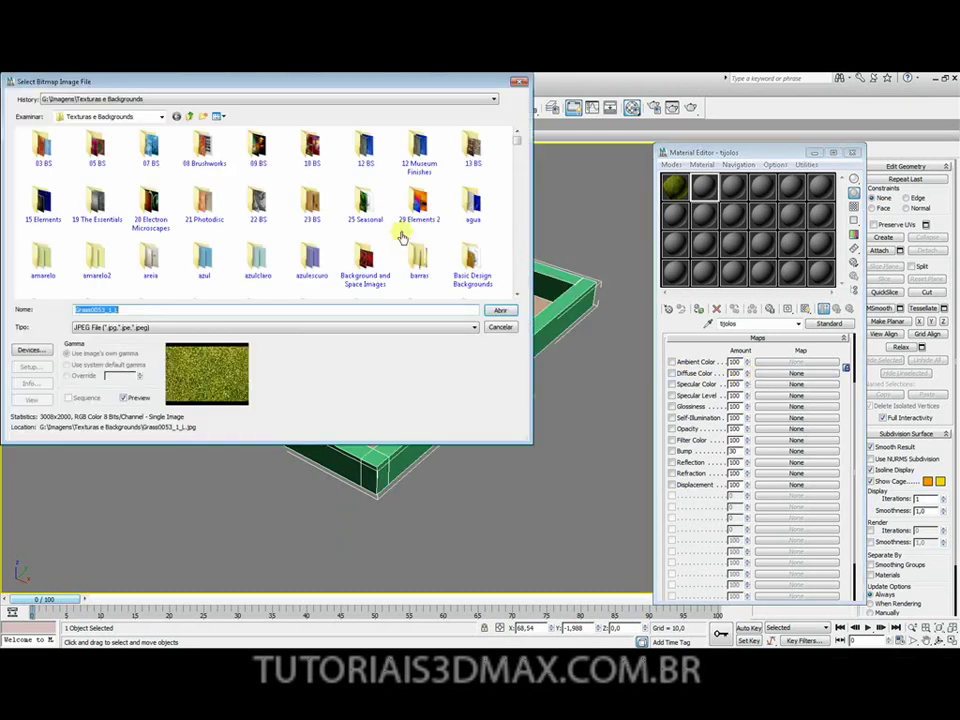
left_click(197, 100)
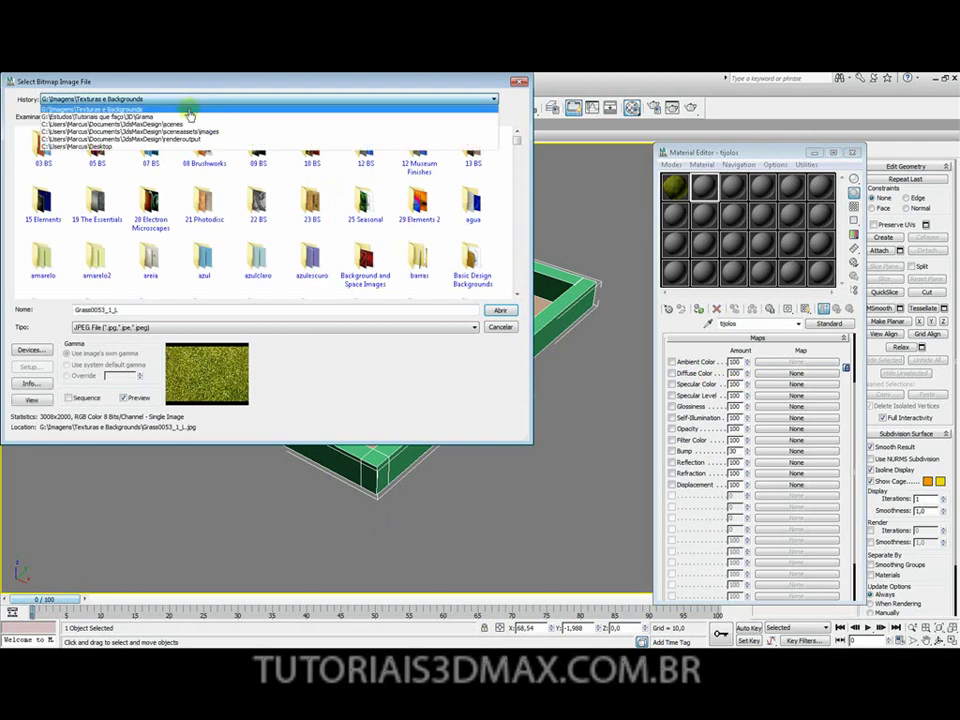
left_click(189, 107)
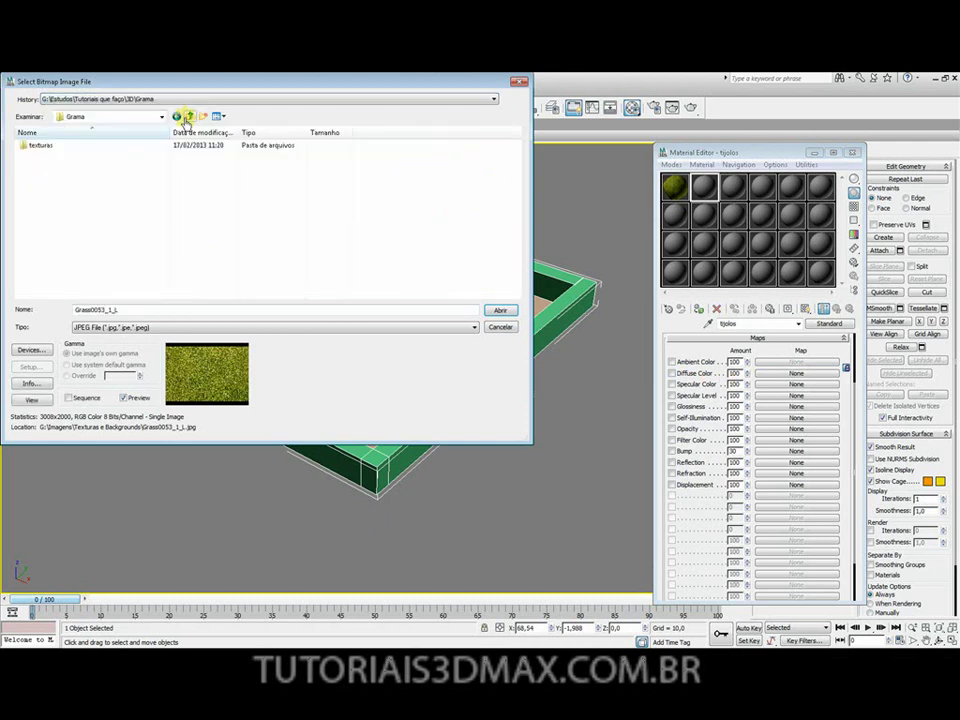
double_click(40, 147)
double_click(100, 176)
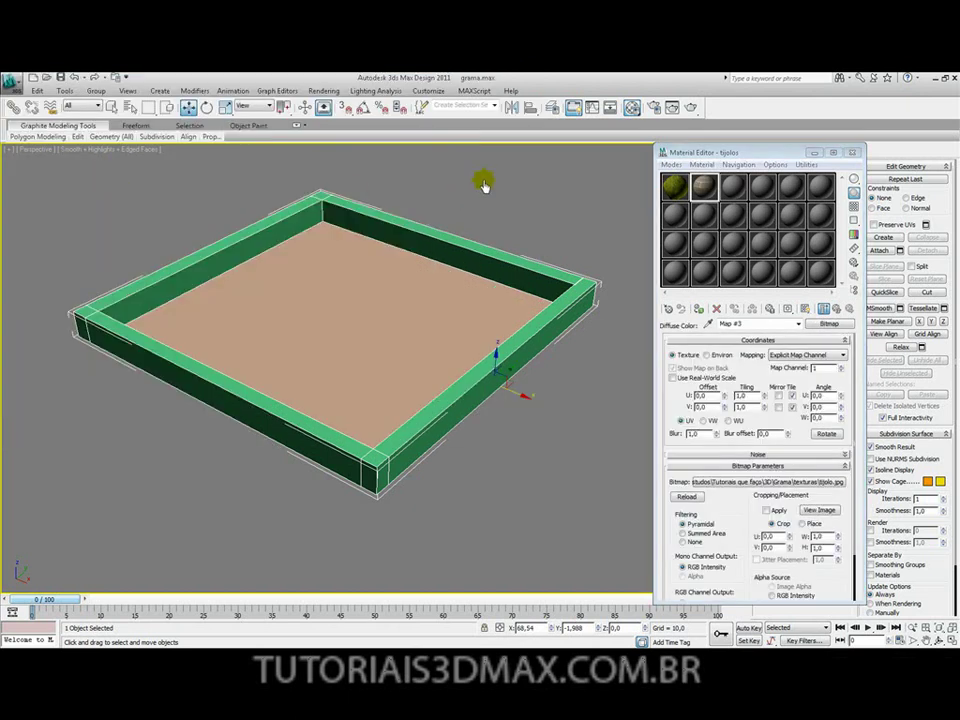
Open an enlarged preview of the tijolos sample to inspect the brick pattern.
double_click(705, 187)
left_click_drag(144, 167, 148, 162)
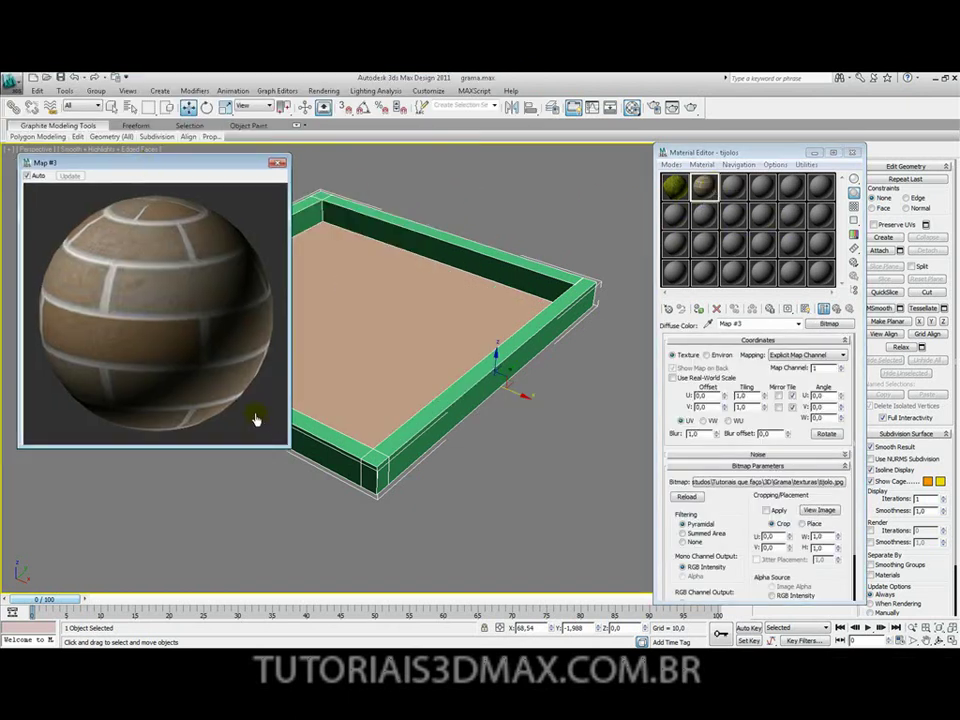
left_click_drag(288, 452, 305, 467)
Assign the tijolos material to the raised border and show its map in the viewport, closing the enlarged preview.
left_click_drag(705, 187, 476, 395)
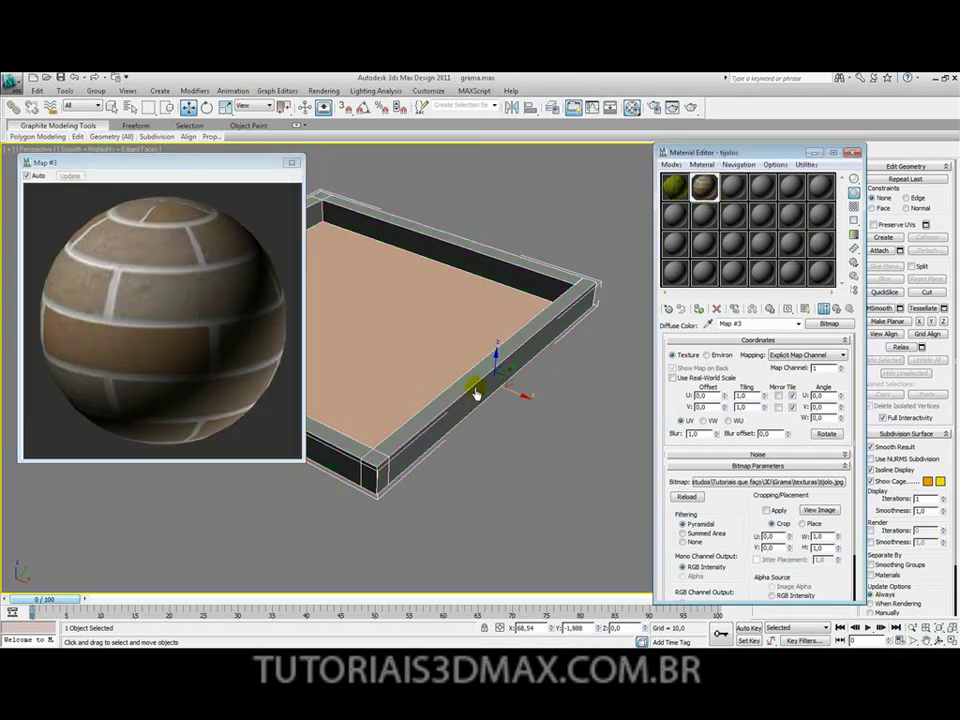
left_click(806, 311)
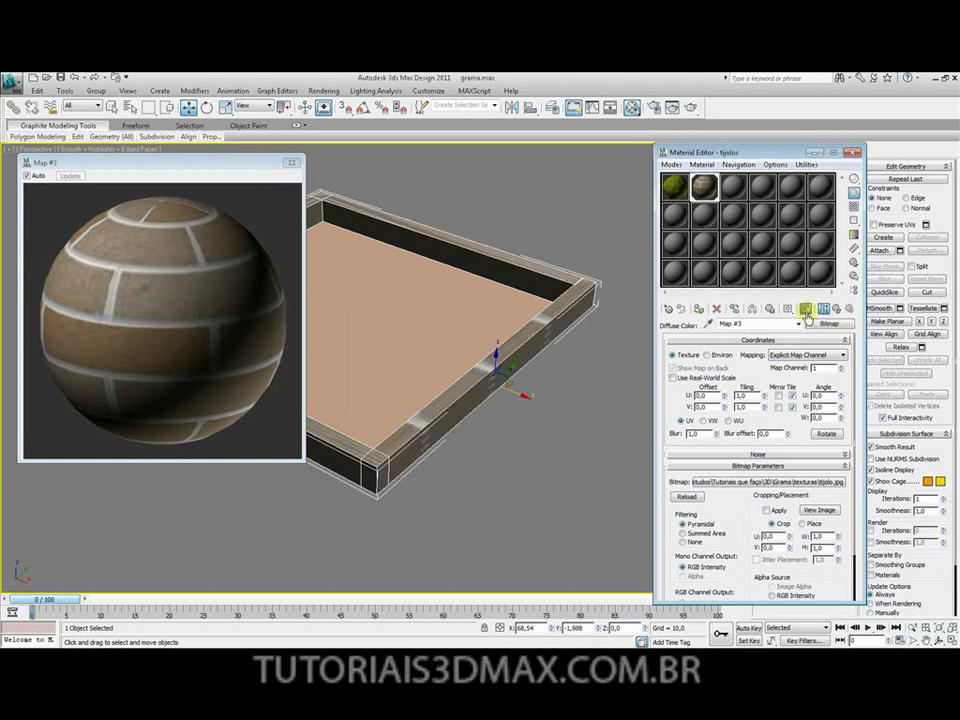
middle_click_drag(418, 392, 440, 380, "alt")
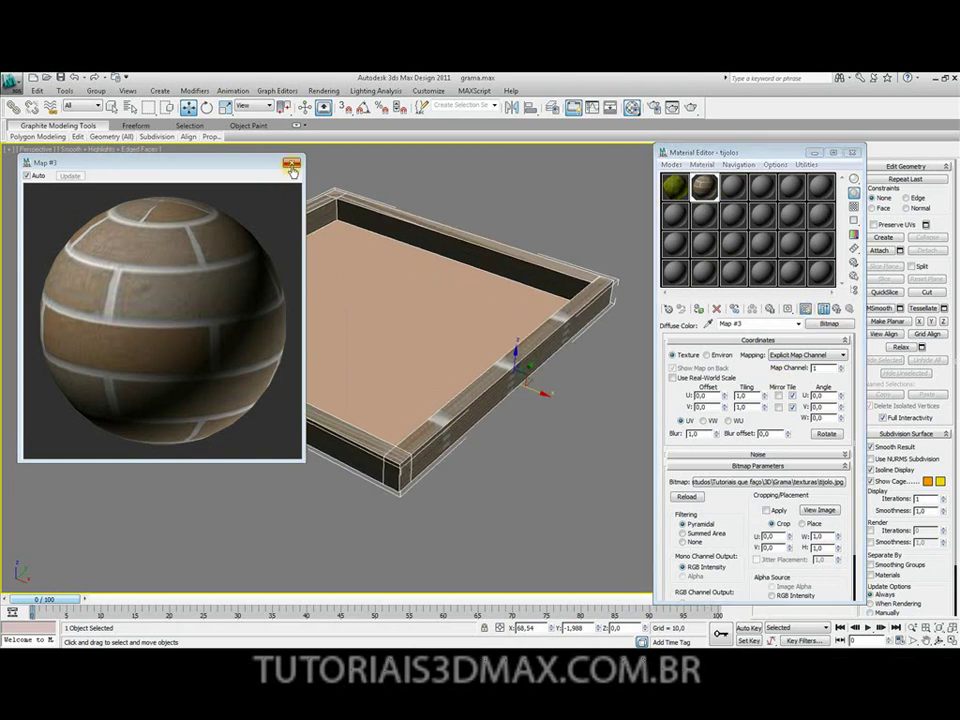
left_click(292, 172)
Render the Perspective view to check the brick texture on the border, and close the render.
middle_click_drag(330, 385, 398, 373, "alt")
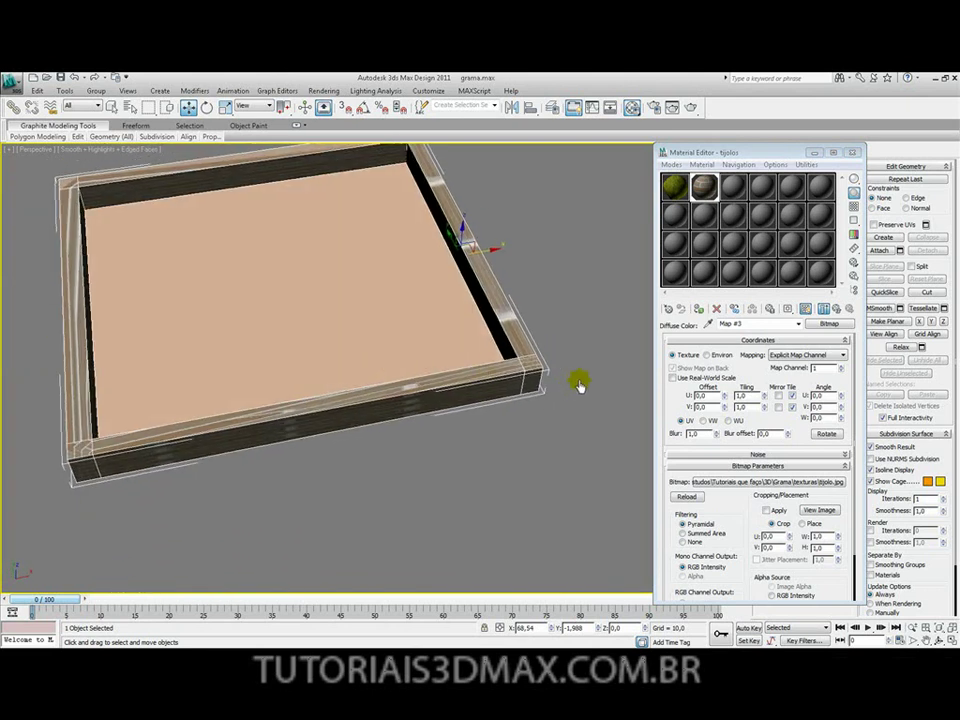
mouse_move(512, 383)
middle_mouse_down("alt")
mouse_move(510, 403)
mouse_move(536, 369)
mouse_move(518, 385)
mouse_move(429, 390)
mouse_move(500, 372)
middle_mouse_up("alt")
left_click(690, 107)
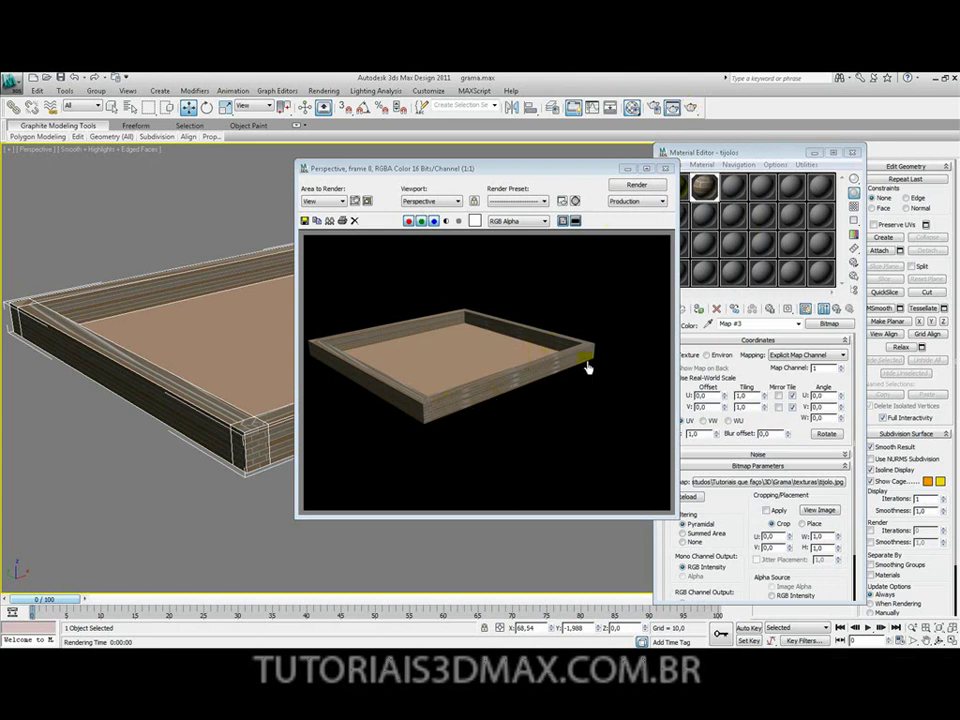
left_click(665, 168)
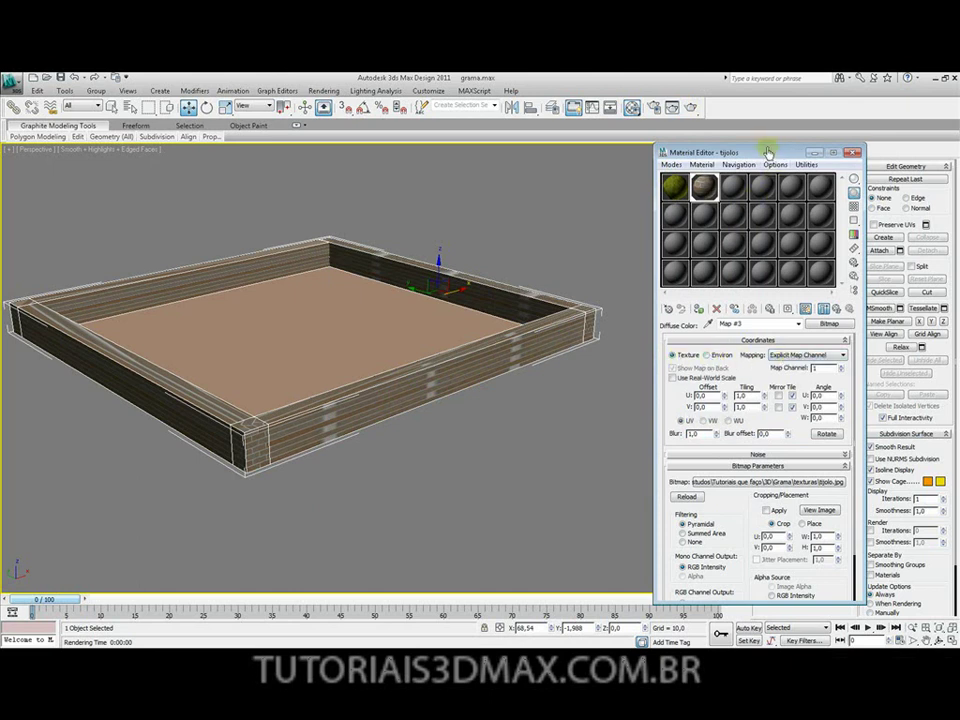
Add a UVW Map modifier to the raised border.
left_click_drag(767, 152, 636, 162)
left_click(795, 184)
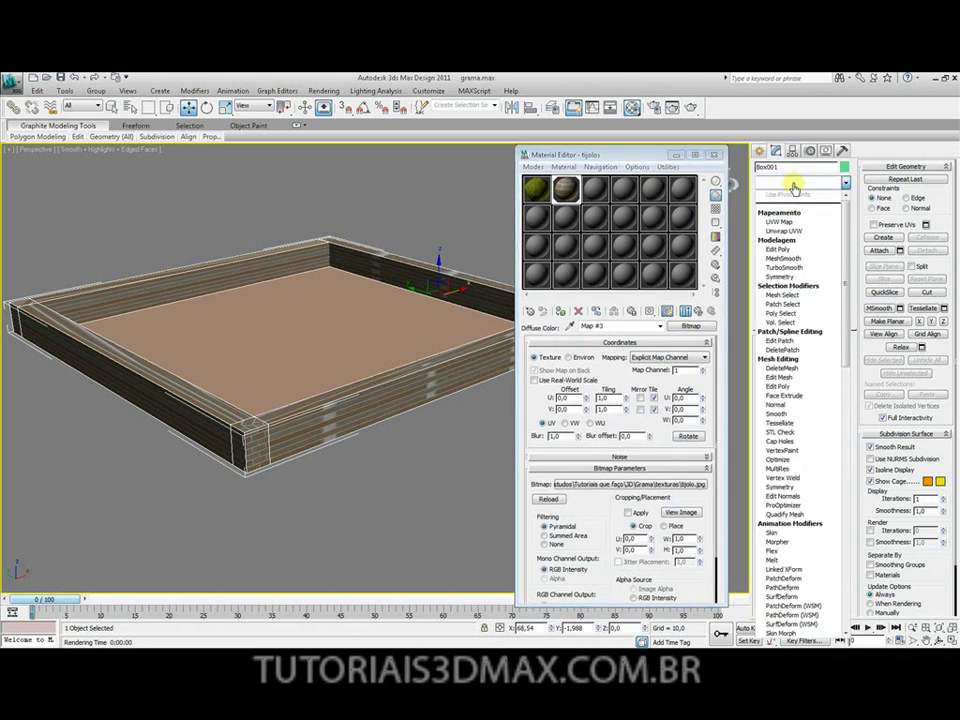
type("Unwrap UVW")
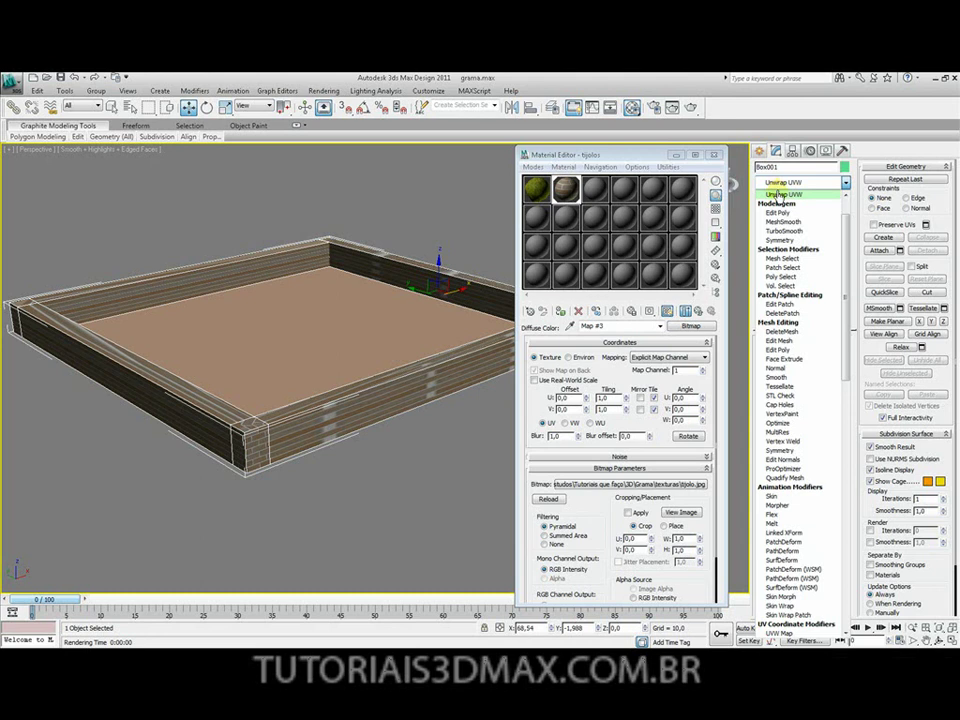
scroll(778, 196, "up", 1)
left_click(778, 194)
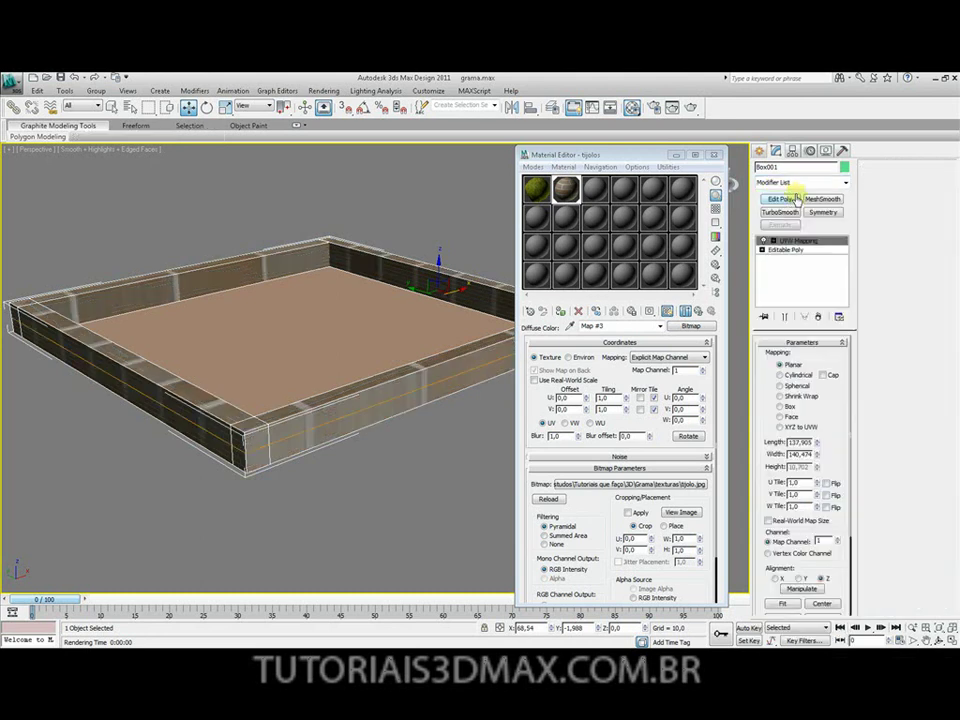
Render the Perspective view to check the border's planar brick mapping.
scroll(408, 338, "down", 5)
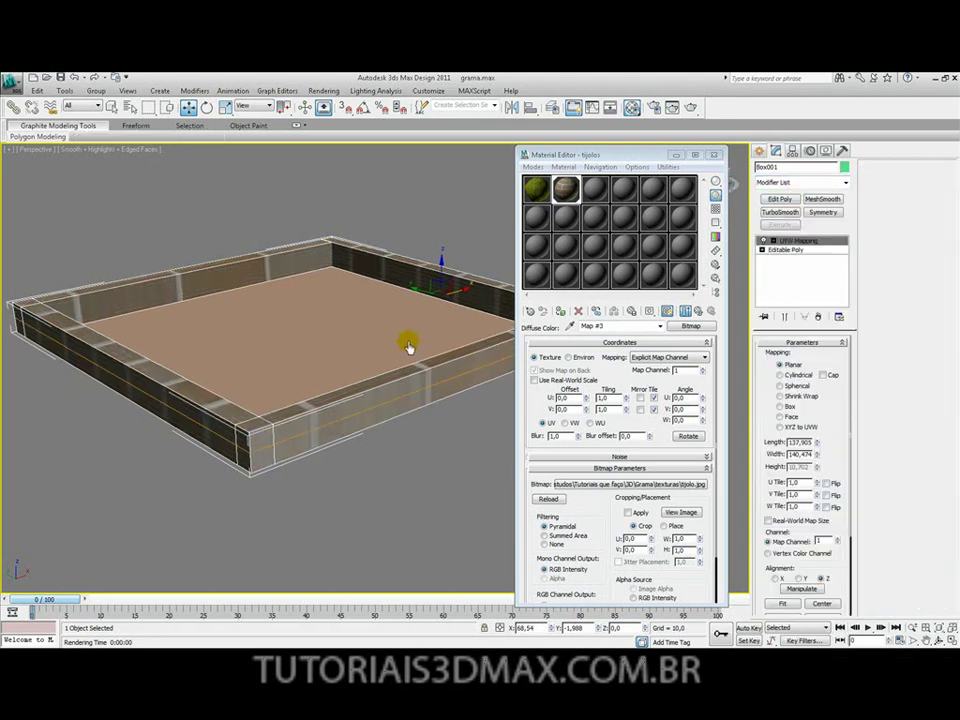
middle_click_drag(353, 360, 466, 312, "alt")
left_click(691, 107)
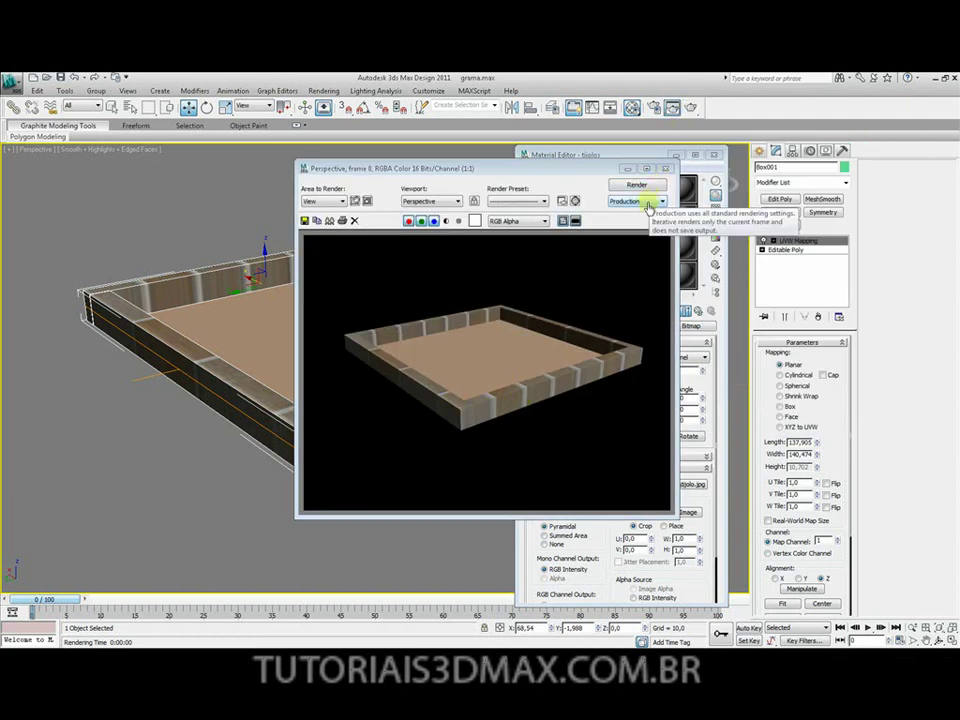
Close the render and set the tijolo.jpg bitmap's U and V tiling to 5.
left_click(500, 130)
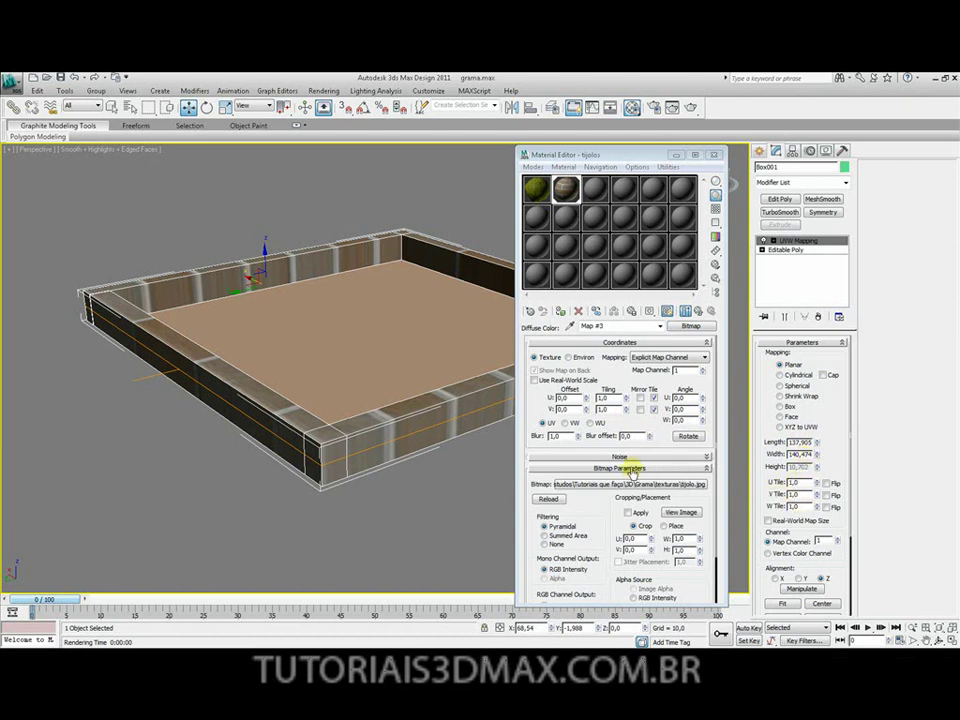
double_click(612, 399)
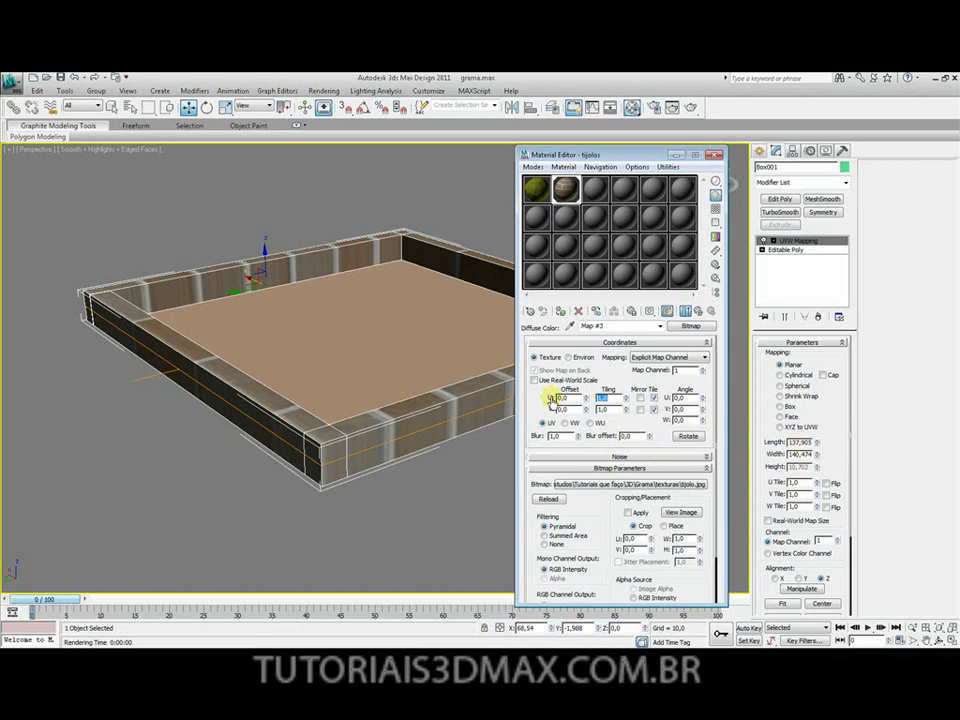
key("Tab")
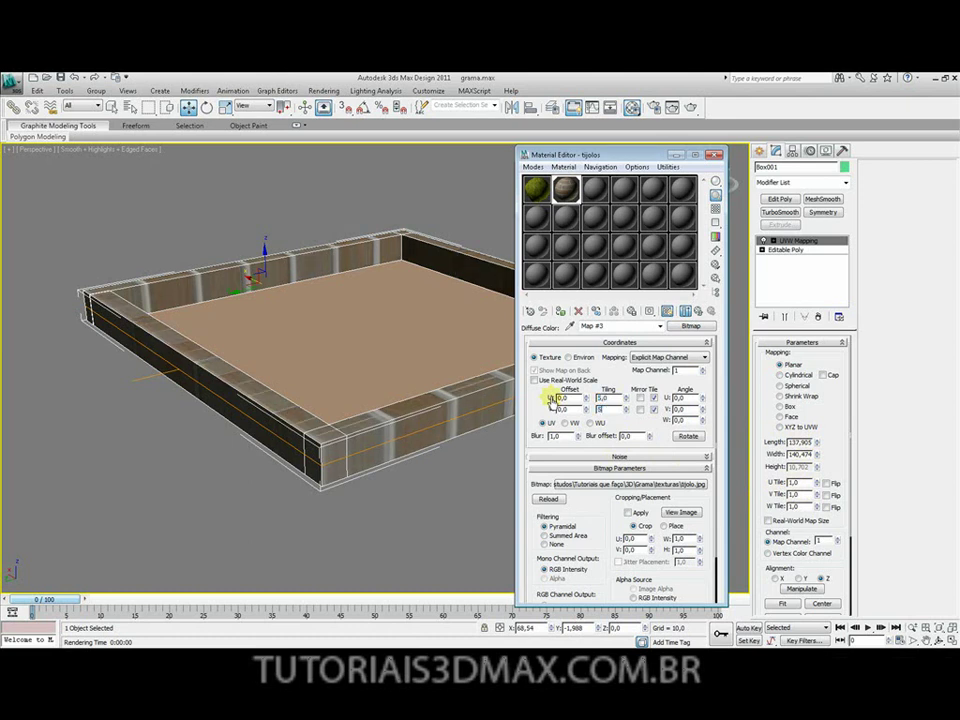
type("5")
key("Tab")
middle_click_drag(482, 407, 384, 433, "alt")
mouse_move(405, 330)
middle_mouse_down("alt")
mouse_move(343, 321)
mouse_move(401, 357)
mouse_move(424, 334)
mouse_move(389, 345)
mouse_move(398, 338)
middle_mouse_up("alt")
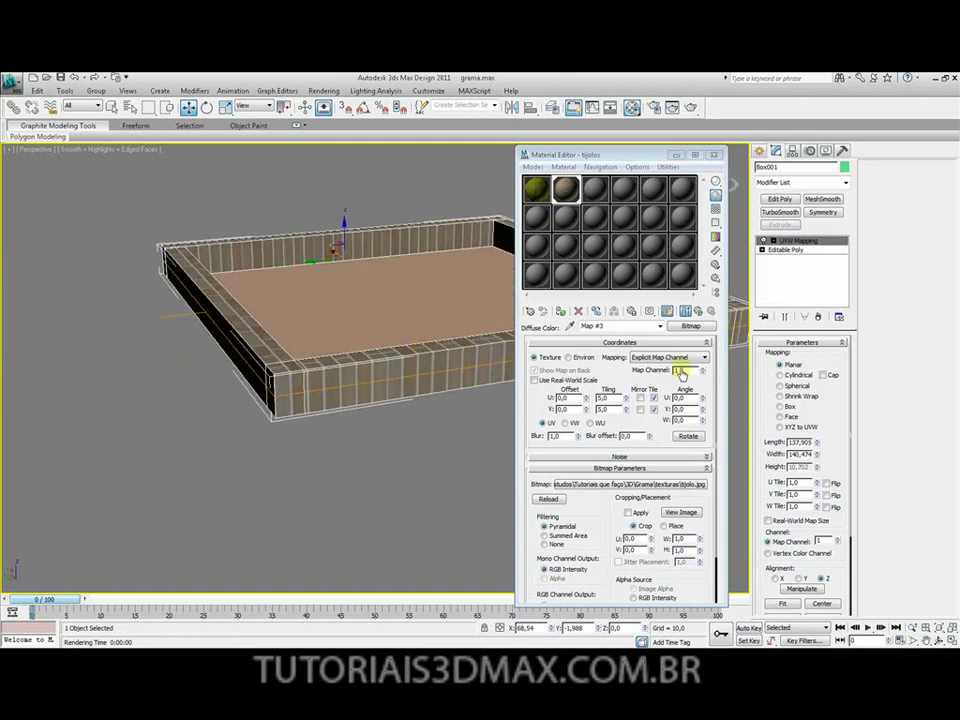
Try the Cylindrical, Spherical and Shrink Wrap projections on the border's UVW Mapping modifier, and set the mapping to Box.
left_click(780, 375)
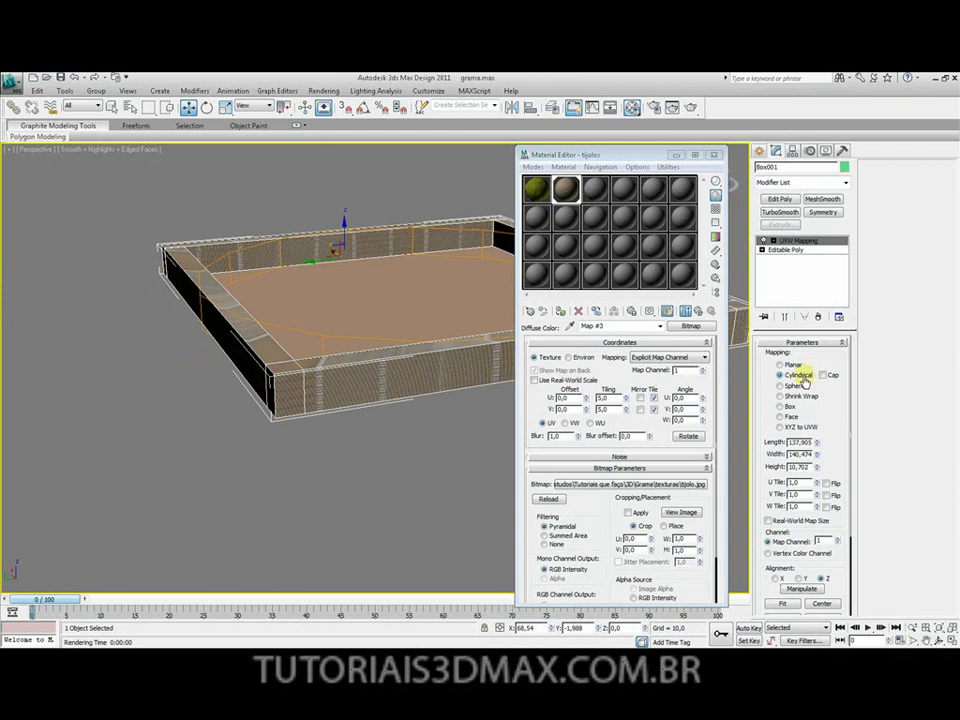
left_click(780, 386)
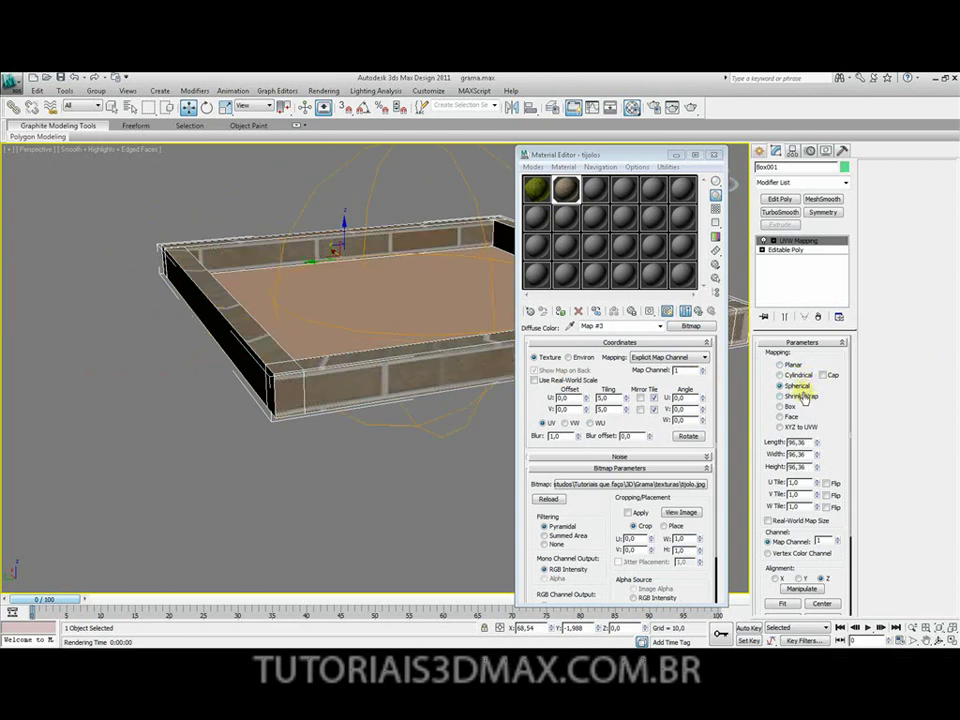
left_click(790, 398)
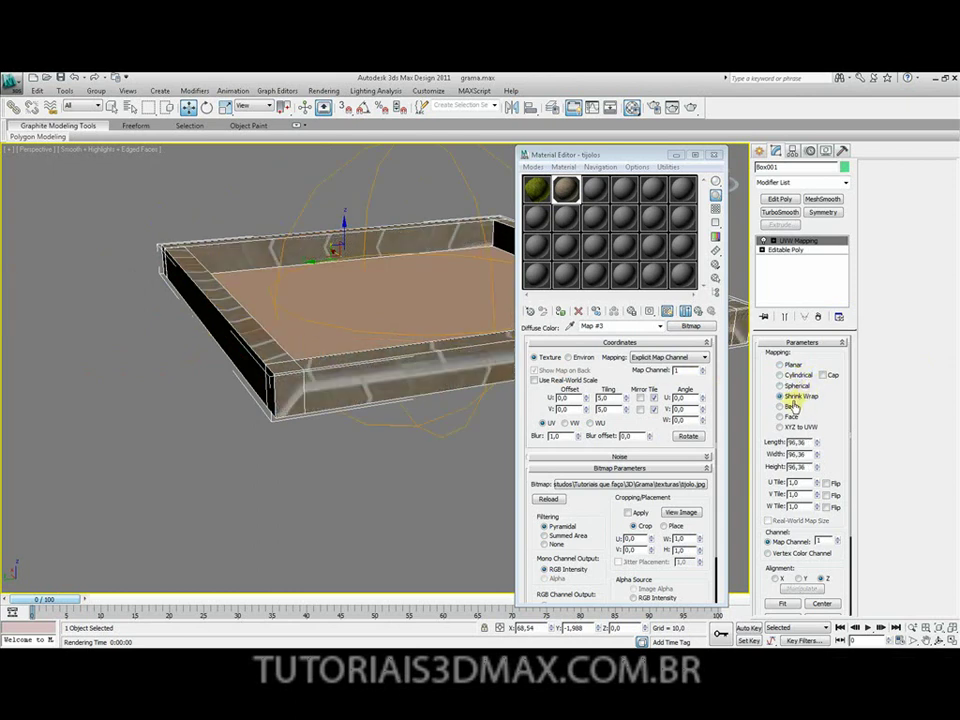
left_click(788, 408)
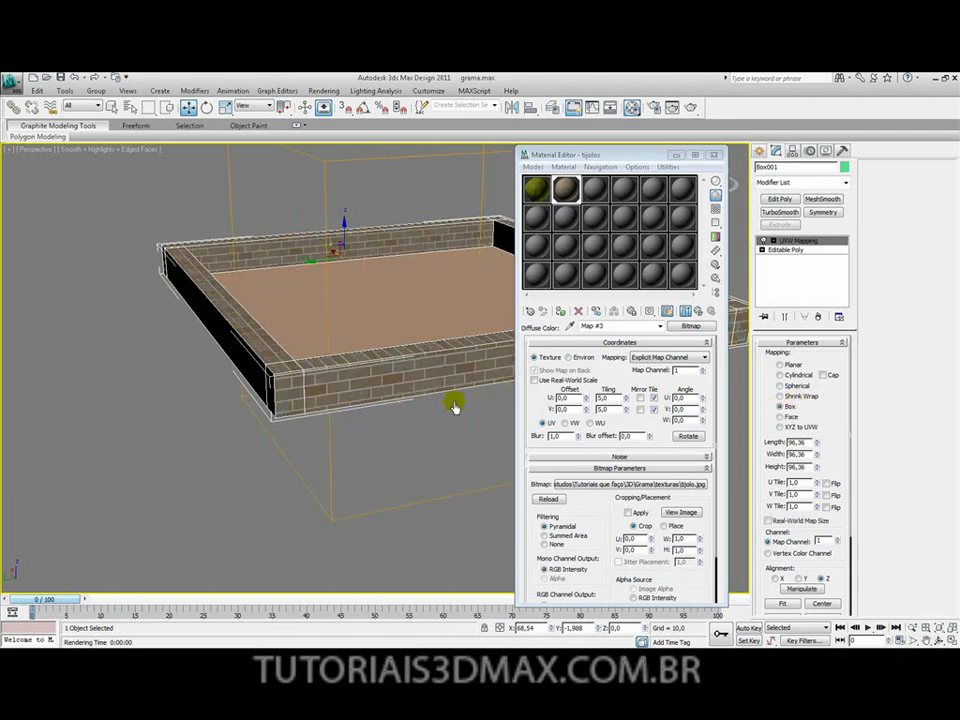
mouse_move(343, 379)
middle_mouse_down("alt")
mouse_move(363, 366)
mouse_move(369, 388)
mouse_move(420, 341)
mouse_move(373, 355)
mouse_move(414, 349)
mouse_move(347, 326)
mouse_move(336, 285)
mouse_move(339, 414)
mouse_move(321, 399)
mouse_move(345, 366)
middle_mouse_up("alt")
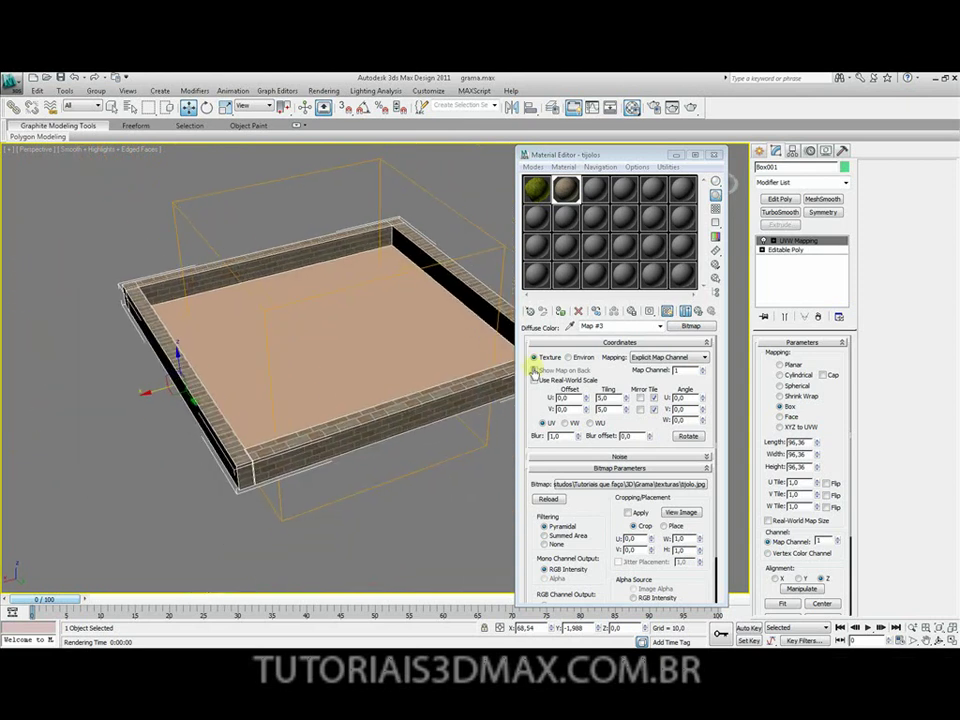
Reselect the border, render the Perspective view to check its box-mapped bricks, and close the render.
left_click(403, 501)
middle_click_drag(403, 501, 331, 437, "alt")
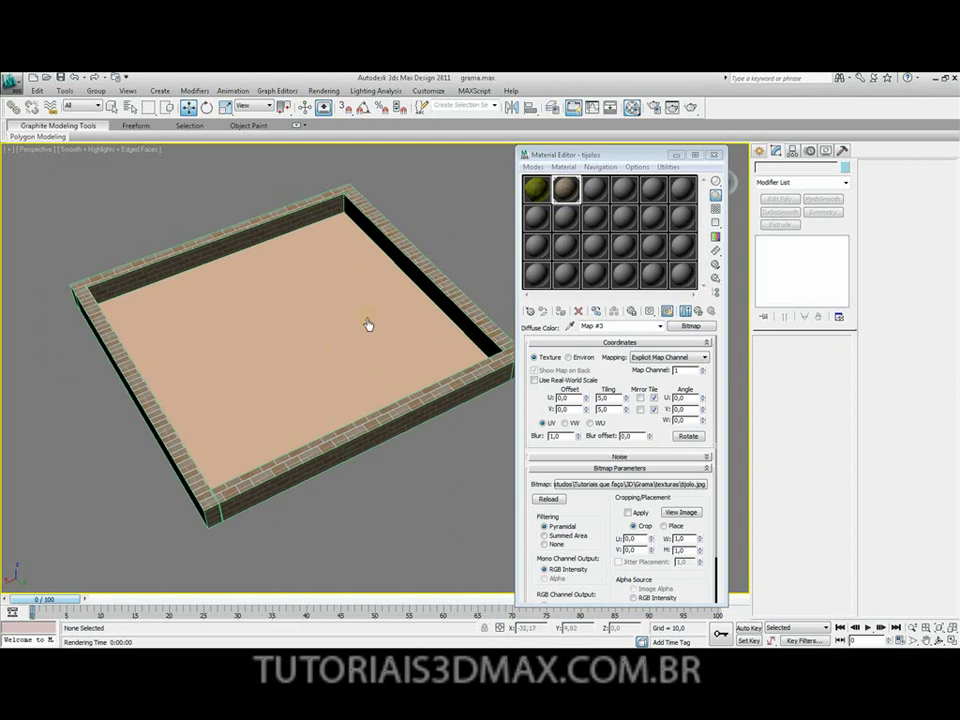
left_click(444, 292)
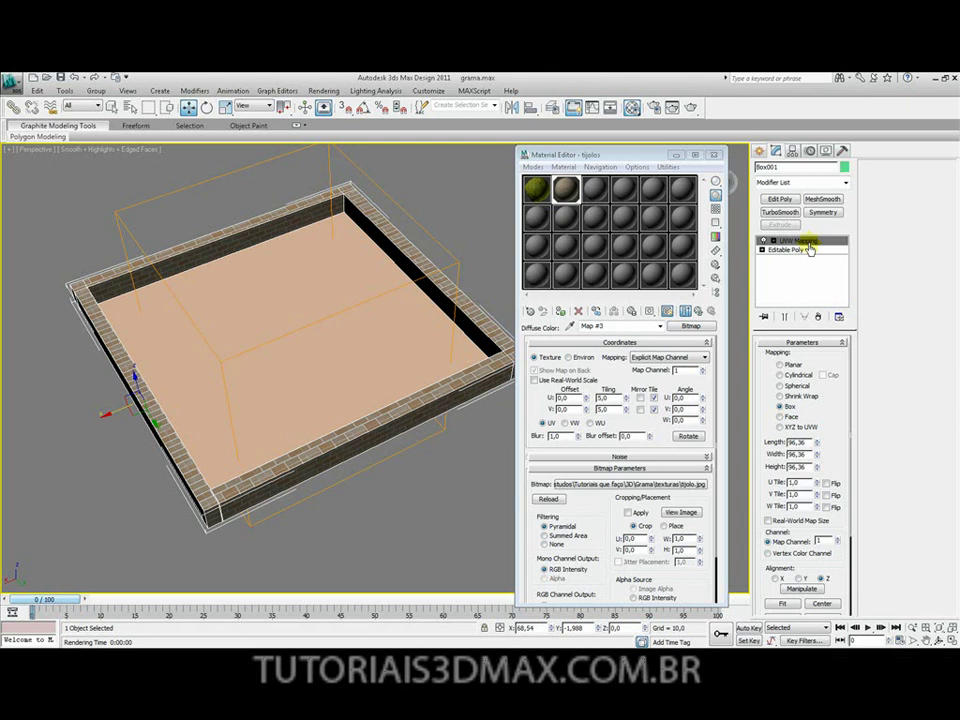
middle_click_drag(403, 317, 463, 287, "alt")
left_click(692, 107)
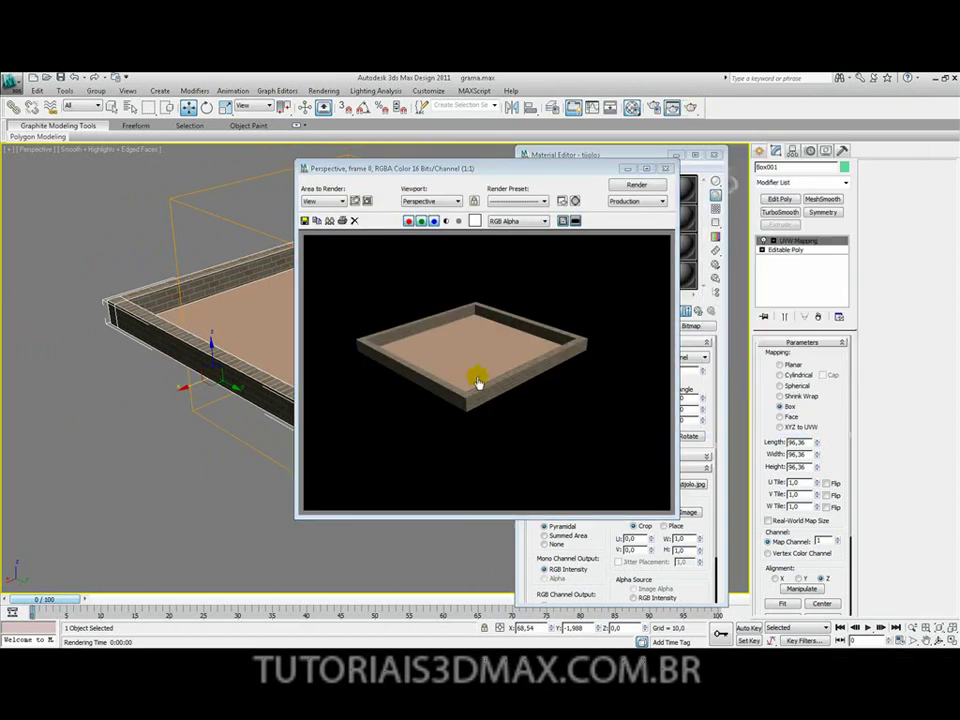
left_click(664, 168)
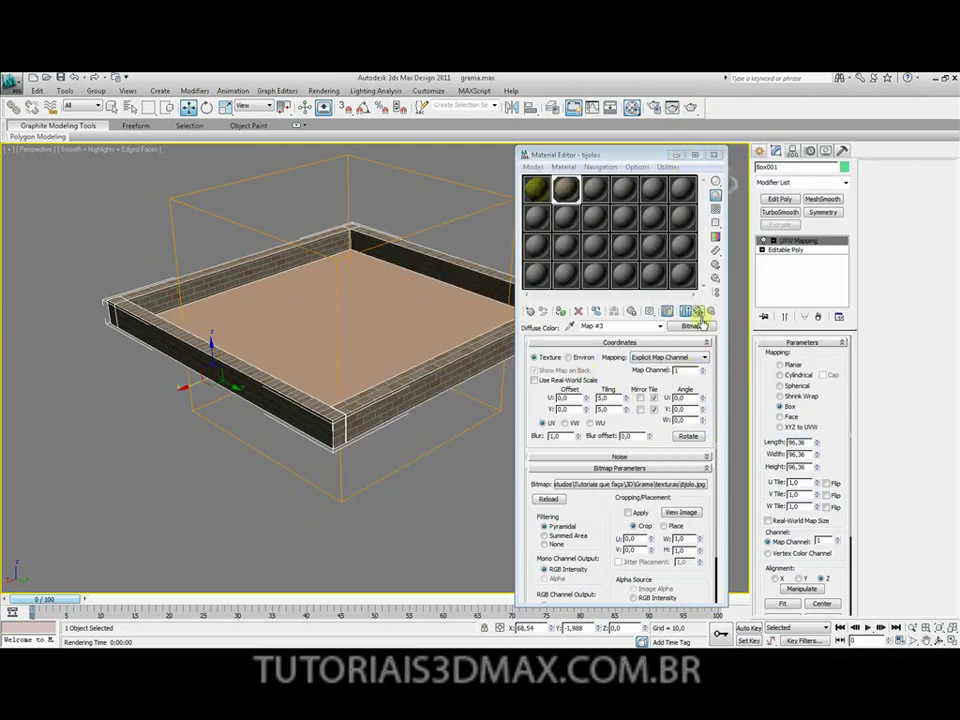
Copy the tijolos material's diffuse map to its Bump slot as an instance, and set the bump amount to 50.
left_click(698, 311)
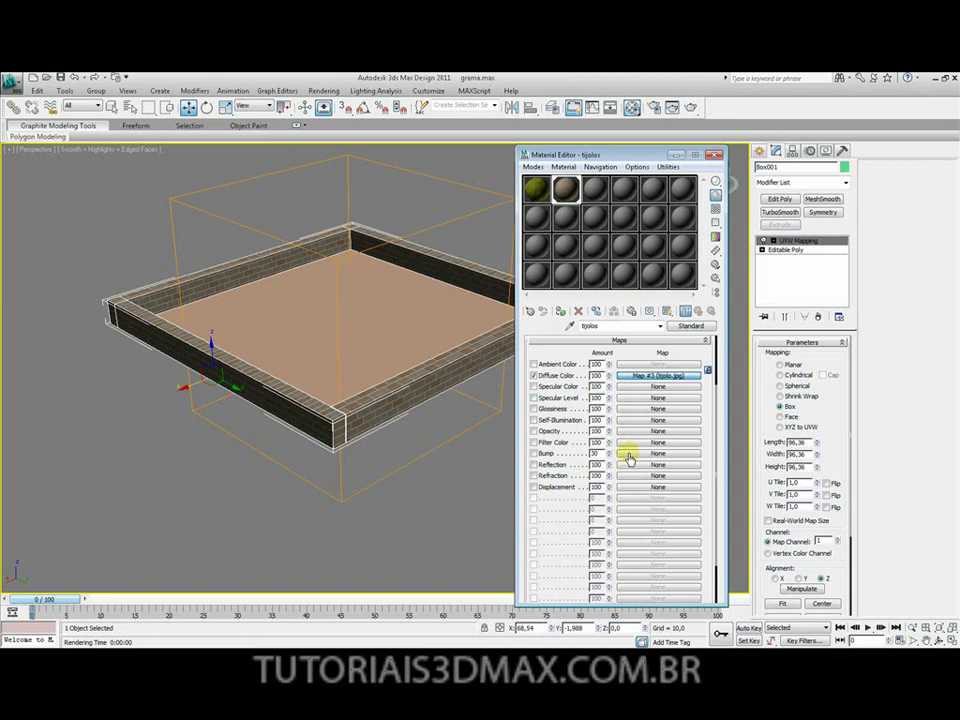
left_click_drag(628, 457, 626, 455)
left_click(603, 366)
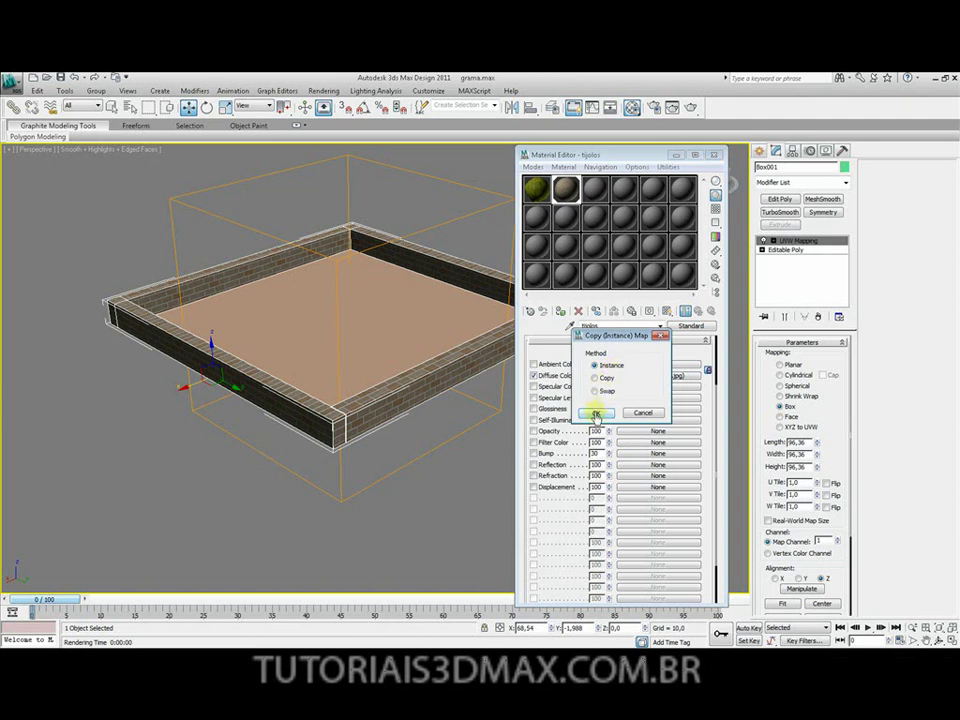
left_click(596, 413)
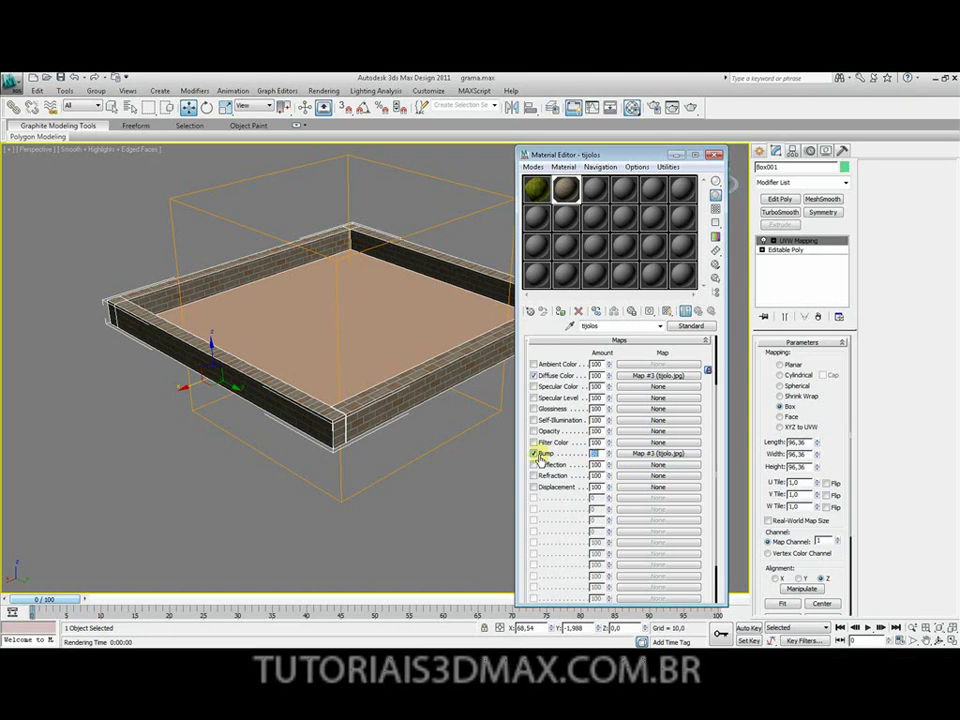
Render a close-up of the border's outer corner to check the brick relief, and close the render.
scroll(461, 386, "up", 15)
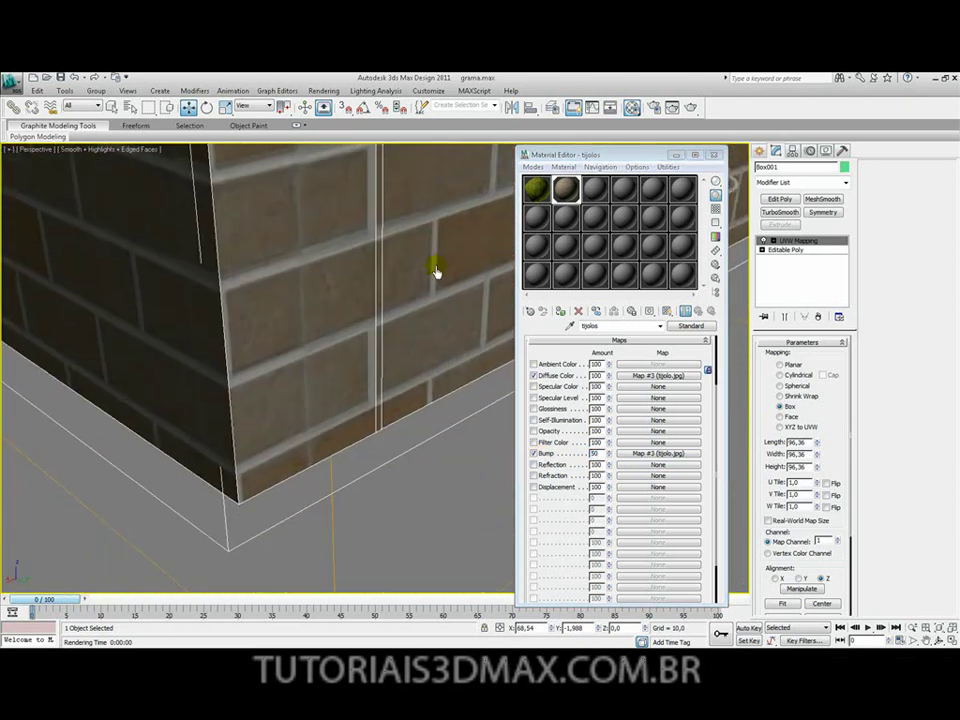
middle_click_drag(436, 272, 454, 295, "alt")
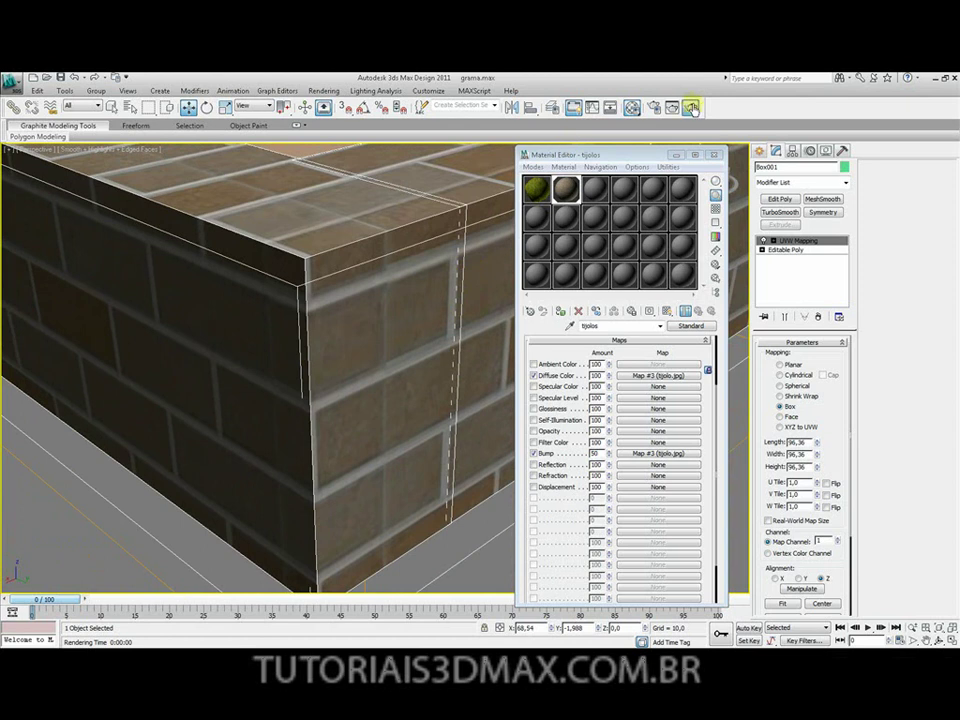
key("shift+q")
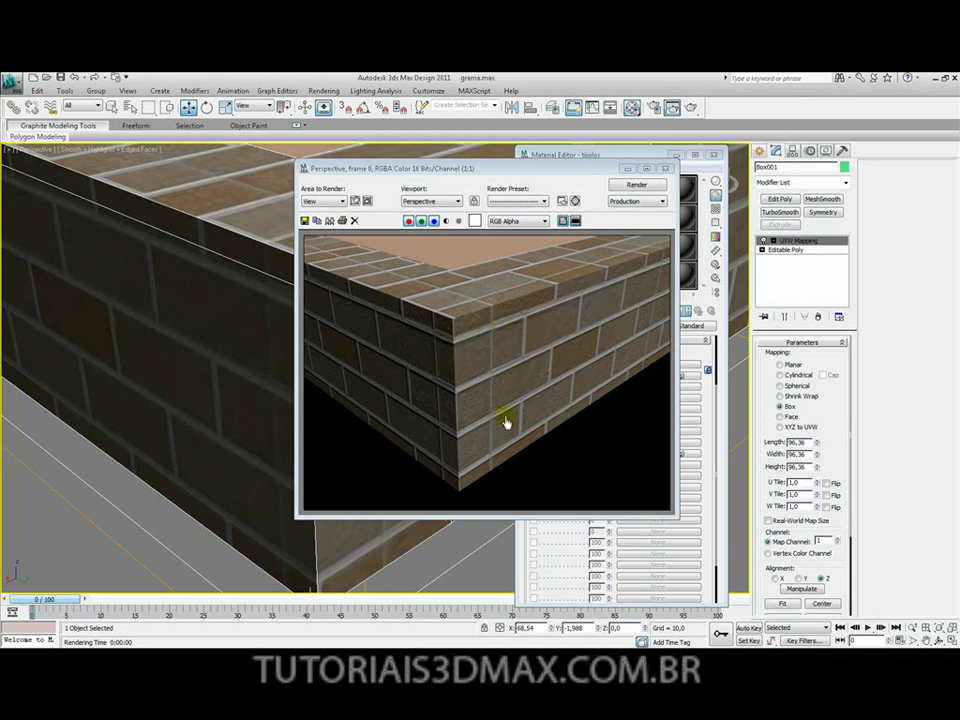
left_click(665, 168)
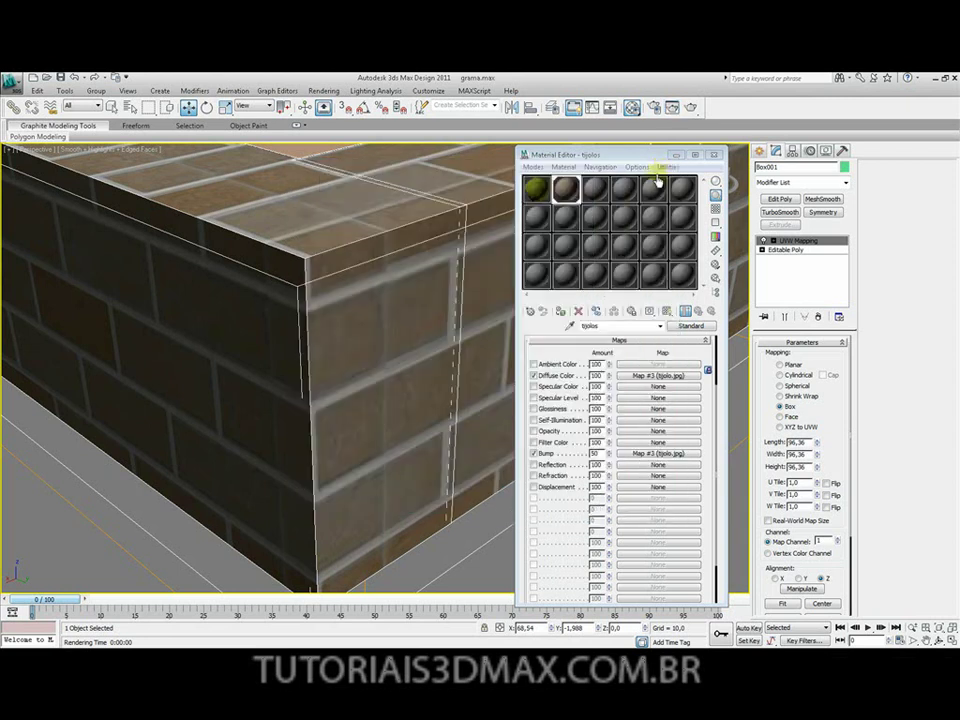
Set the tijolos bump amount to 100 and render the corner close-up again, closing the render.
key("Return")
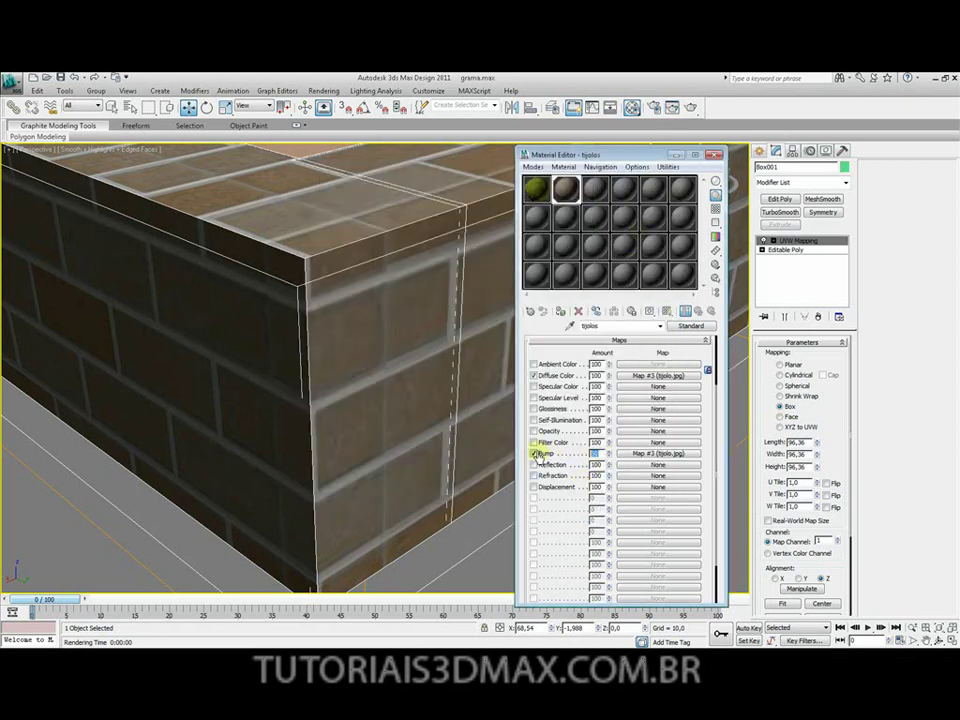
key("shift+q")
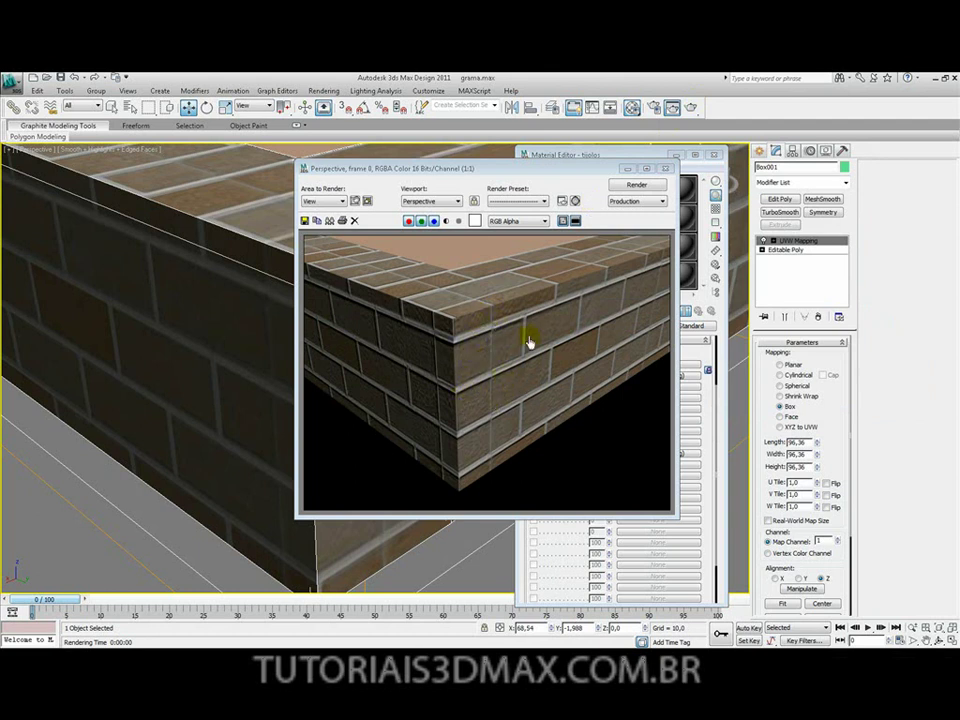
left_click(665, 168)
scroll(400, 275, "down", 8)
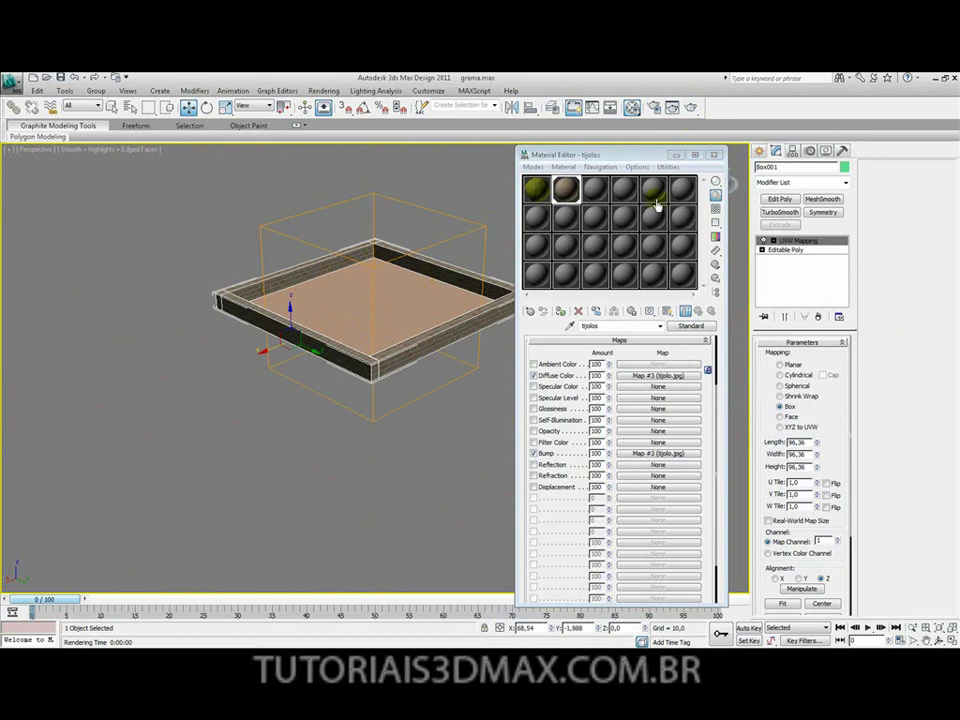
Close the Material Editor, deselect the border, and render the whole bordered plane from a higher angle.
key("m")
middle_click_drag(519, 272, 491, 328, "alt")
left_click(613, 272)
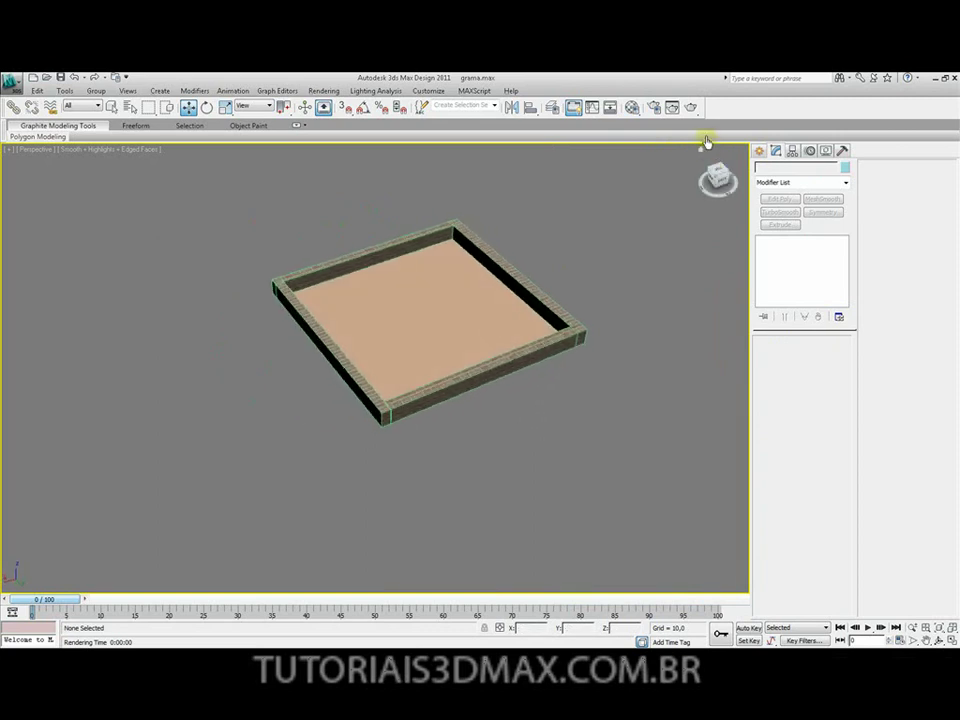
left_click(690, 108)
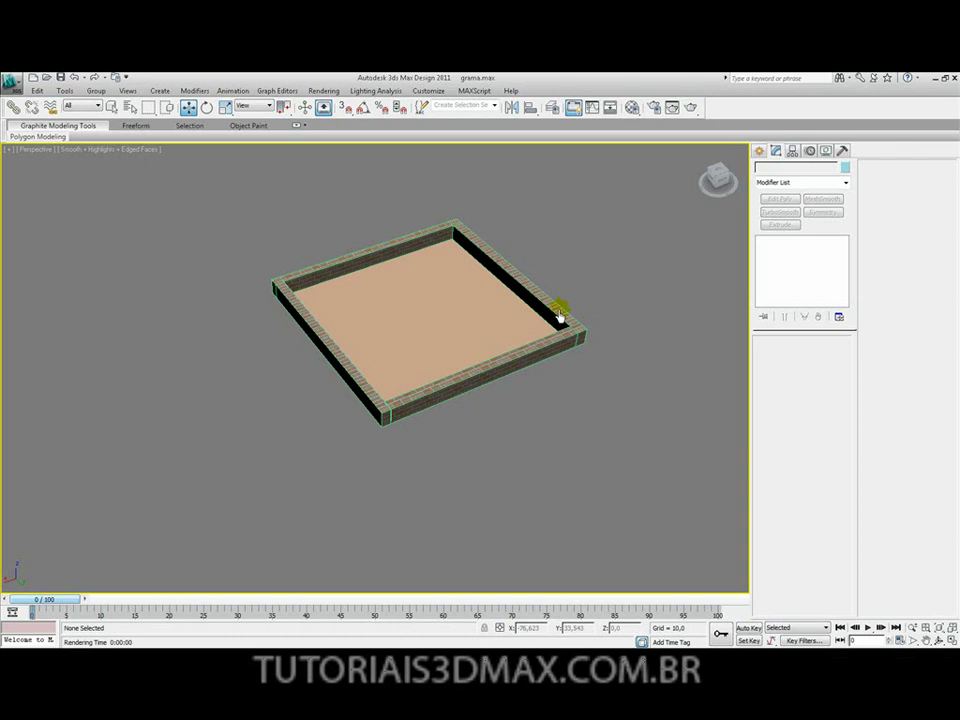
Reopen the Material Editor, choose the third material slot, and name that material grama.
key("m")
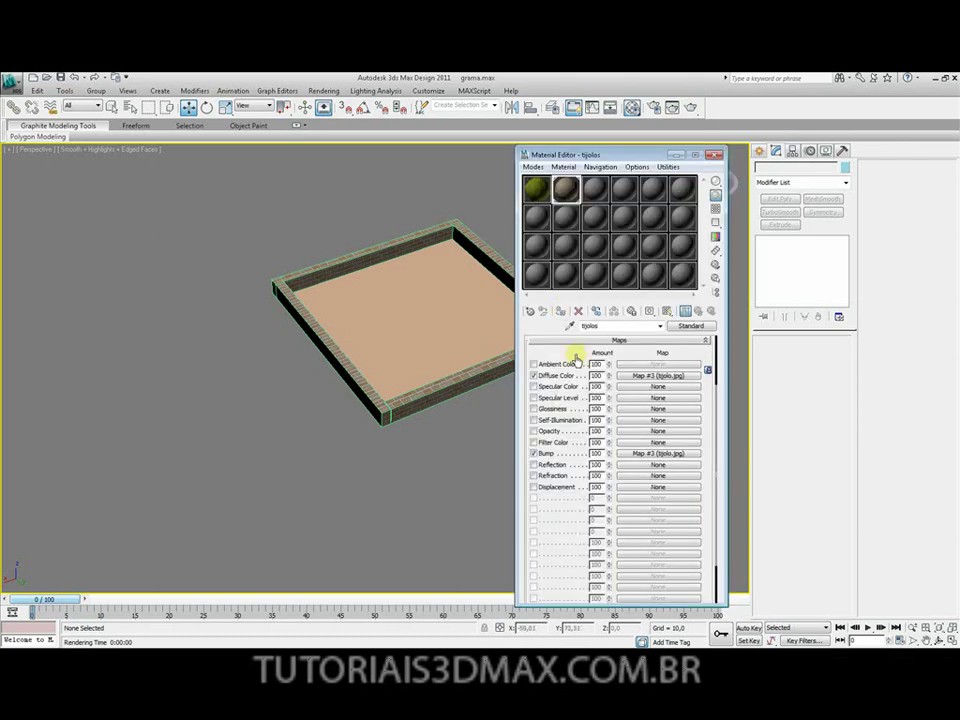
left_click_drag(673, 148, 673, 131)
left_click(596, 167)
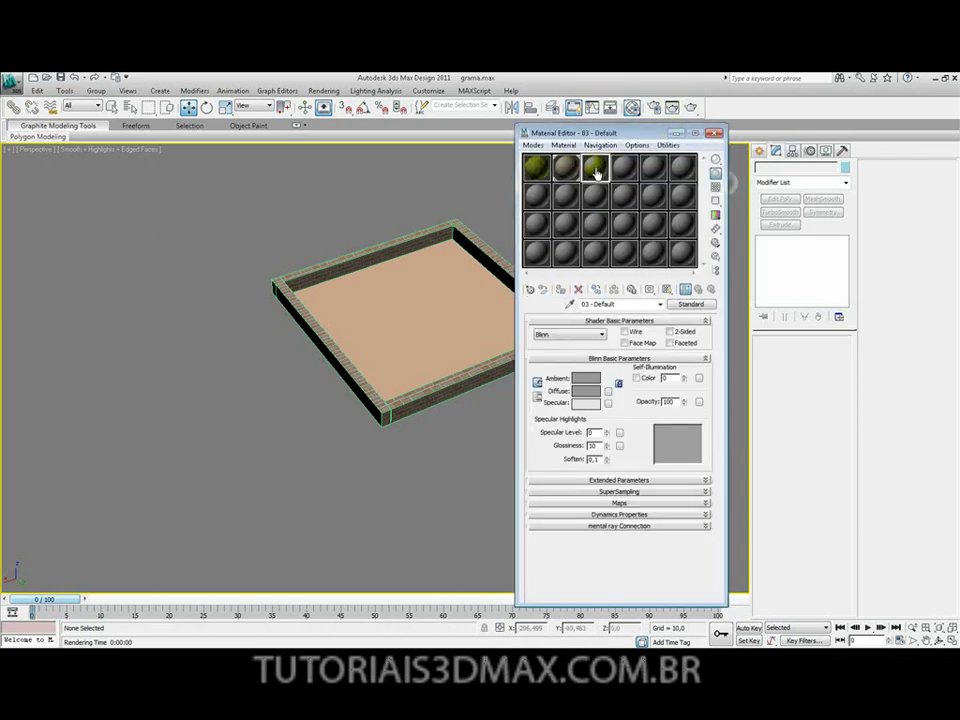
left_click(637, 305)
type("grama")
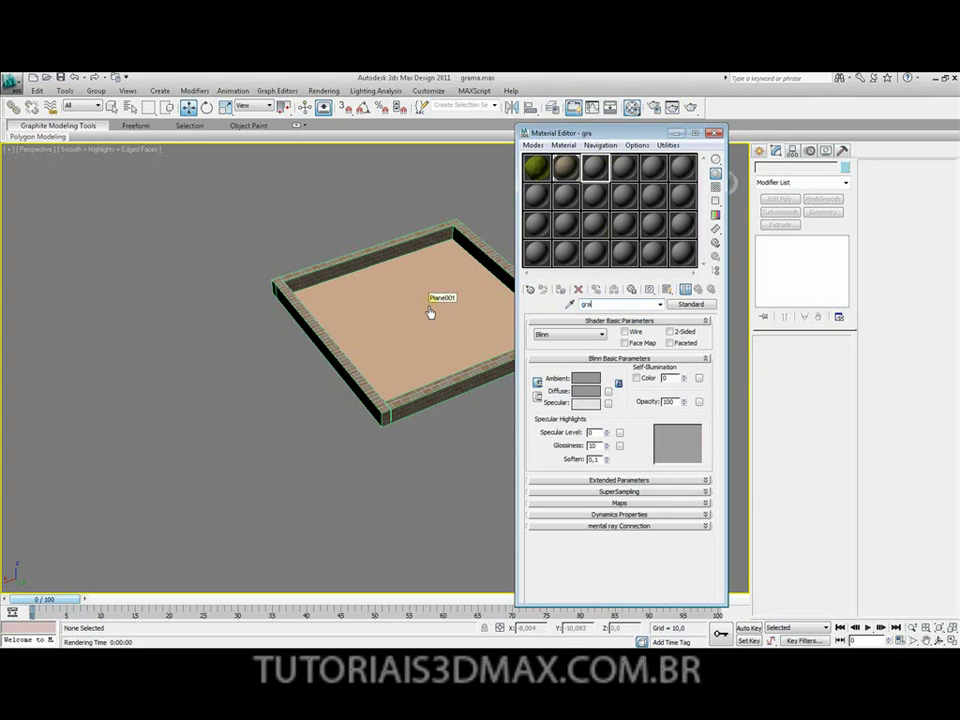
Load the grama.jpg image from the texturas folder as a Bitmap in the grama material's Diffuse Color slot.
left_click(637, 359)
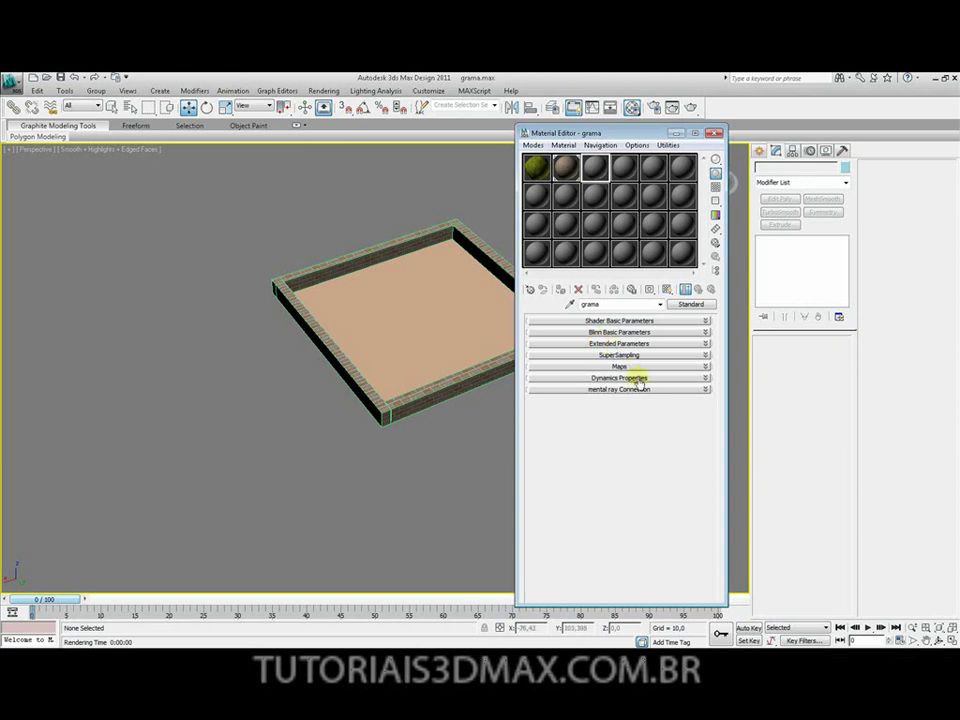
left_click(620, 366)
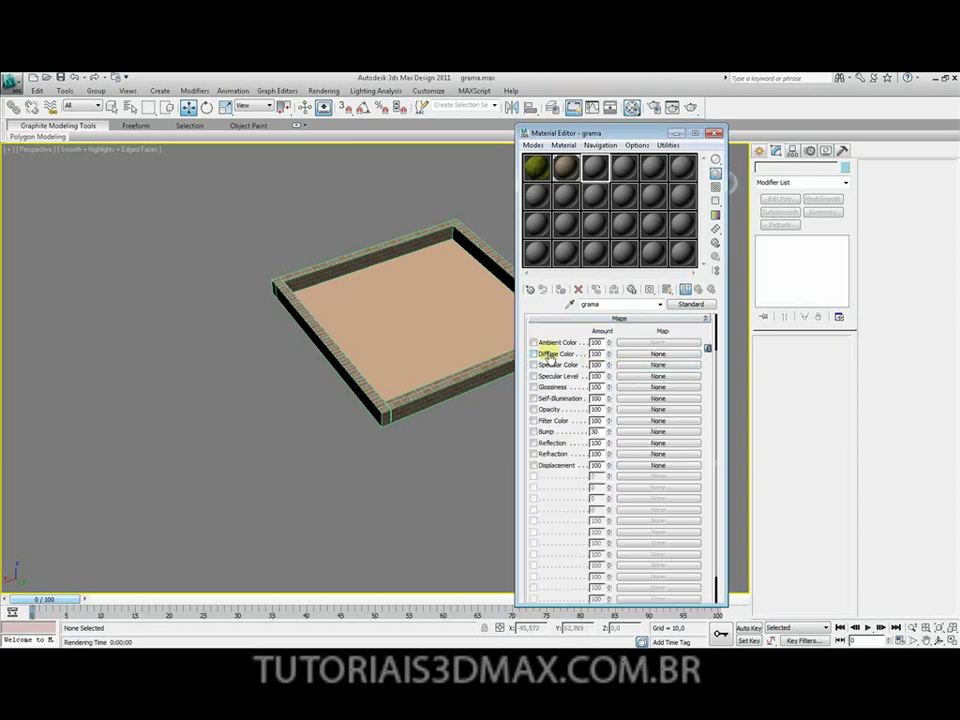
left_click(635, 358)
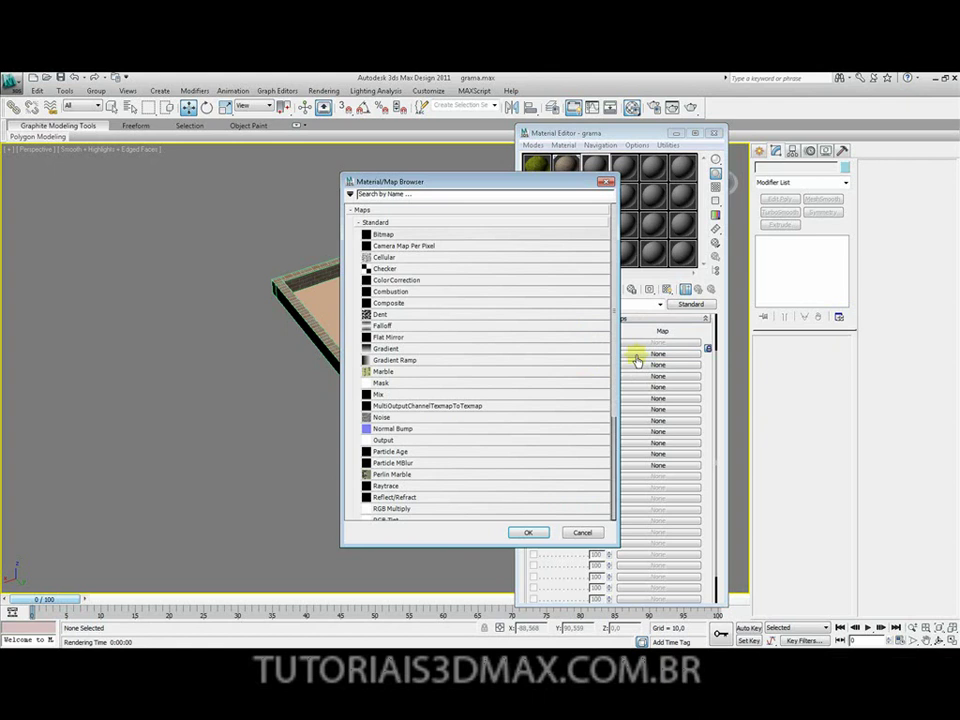
double_click(390, 238)
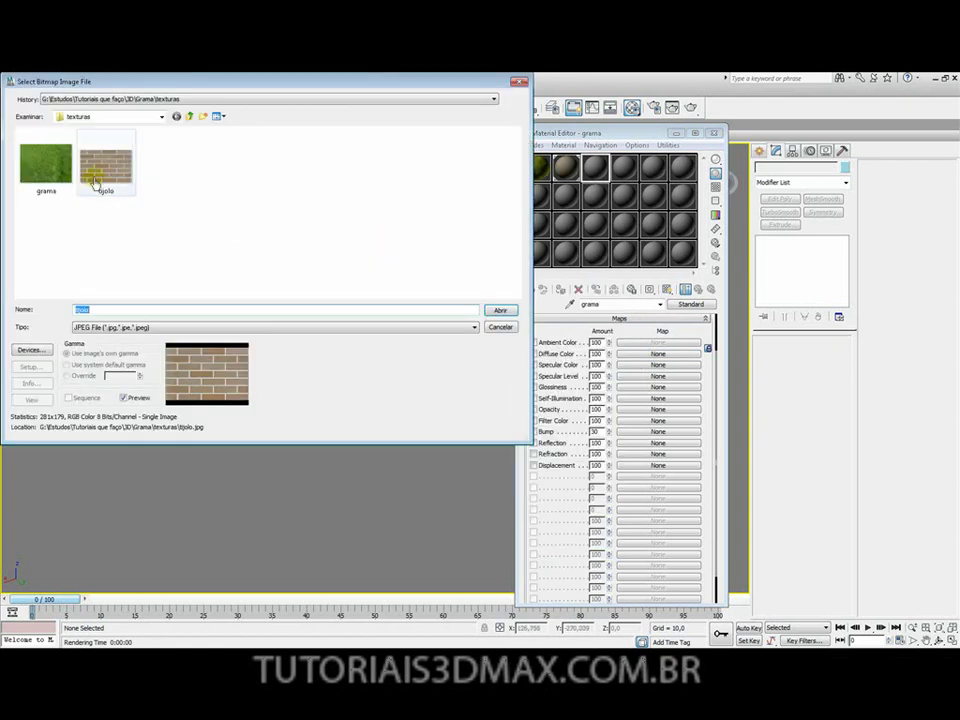
double_click(44, 162)
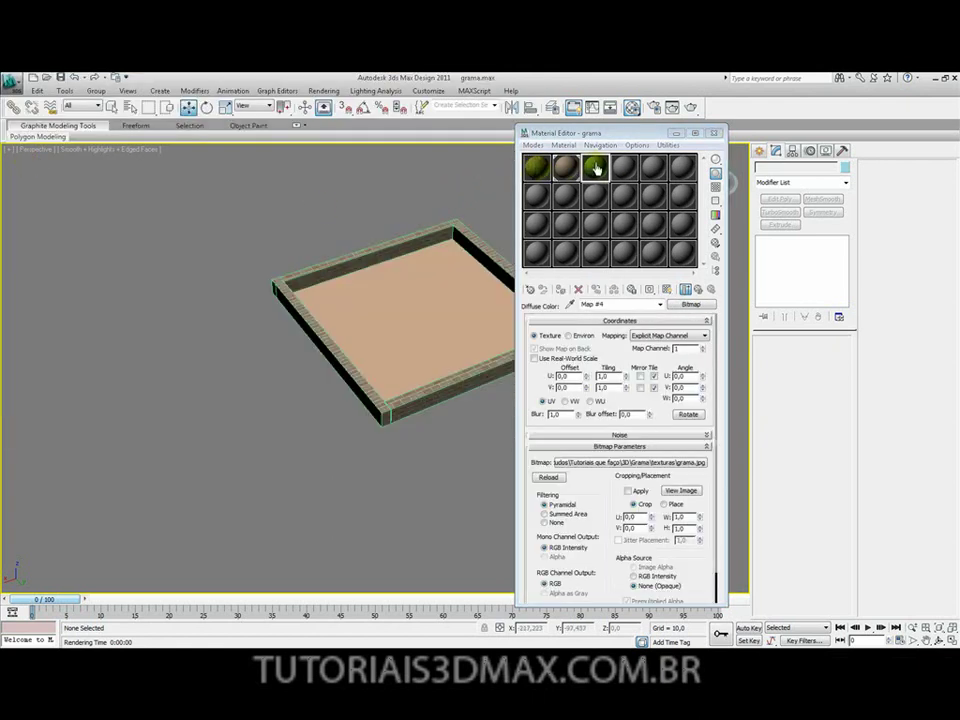
Open an enlarged preview of the grama material and assign the material to the ground plane.
double_click(597, 172)
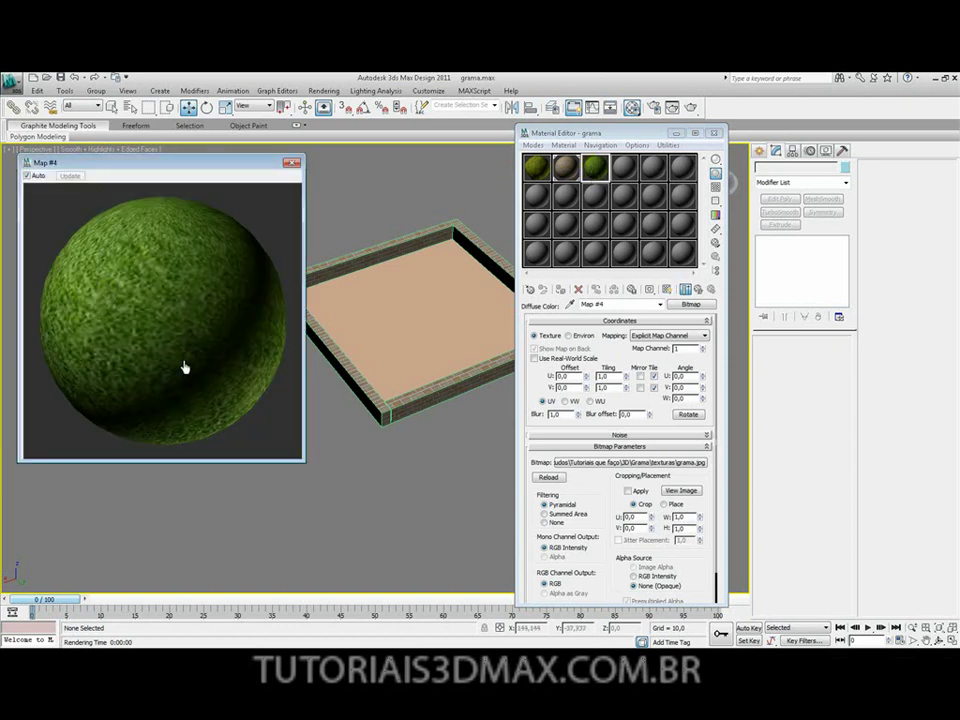
left_click_drag(612, 304, 409, 326)
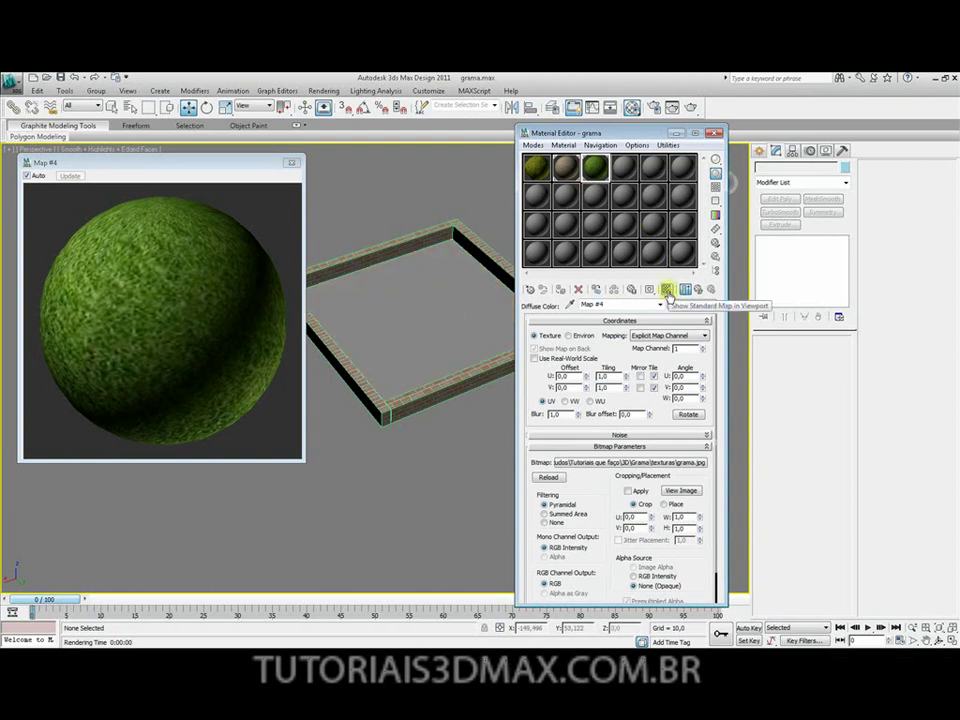
Show the grama bitmap on the ground plane in the viewport.
left_click(667, 291)
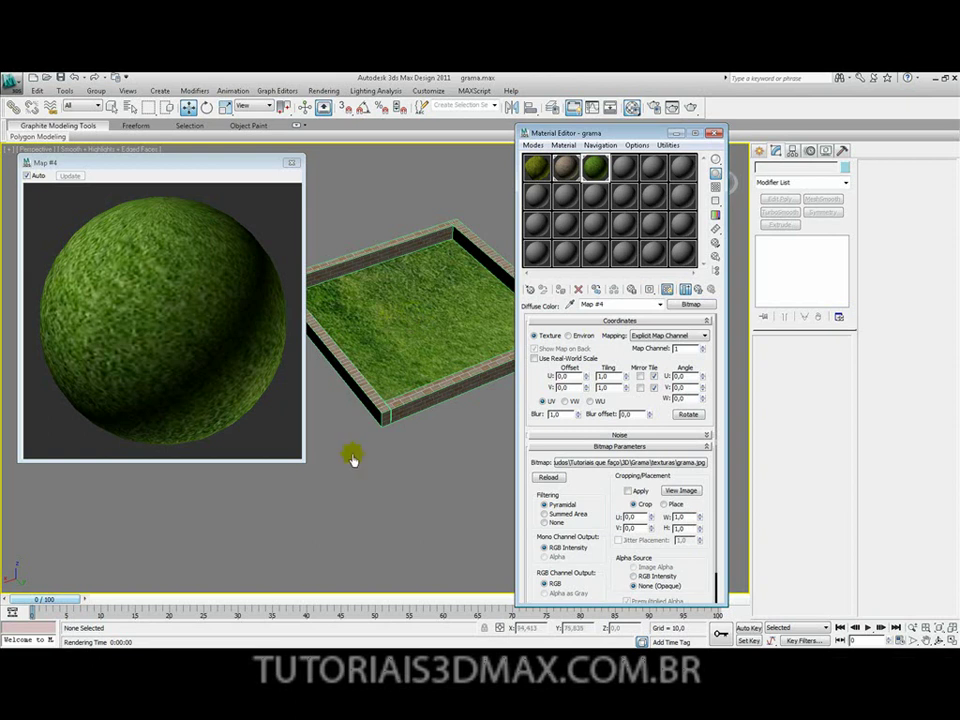
Try different tiling values for the grass bitmap, ending at U 0,9 and V 3,0.
left_click(627, 374)
left_click(627, 374)
left_click(627, 374)
left_click(627, 374)
left_click(627, 380)
left_click(627, 380)
left_click(627, 380)
left_click(627, 381)
left_click(627, 381)
left_click(627, 388)
left_click(627, 388)
left_click(627, 388)
left_click(627, 388)
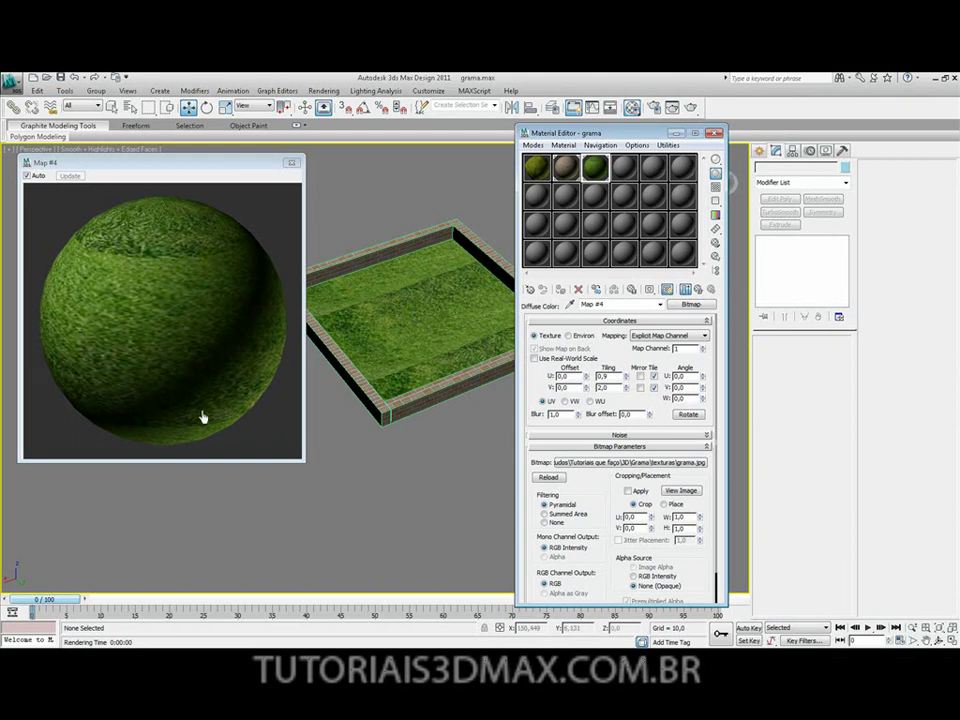
left_click(603, 388)
type("3")
key("Return")
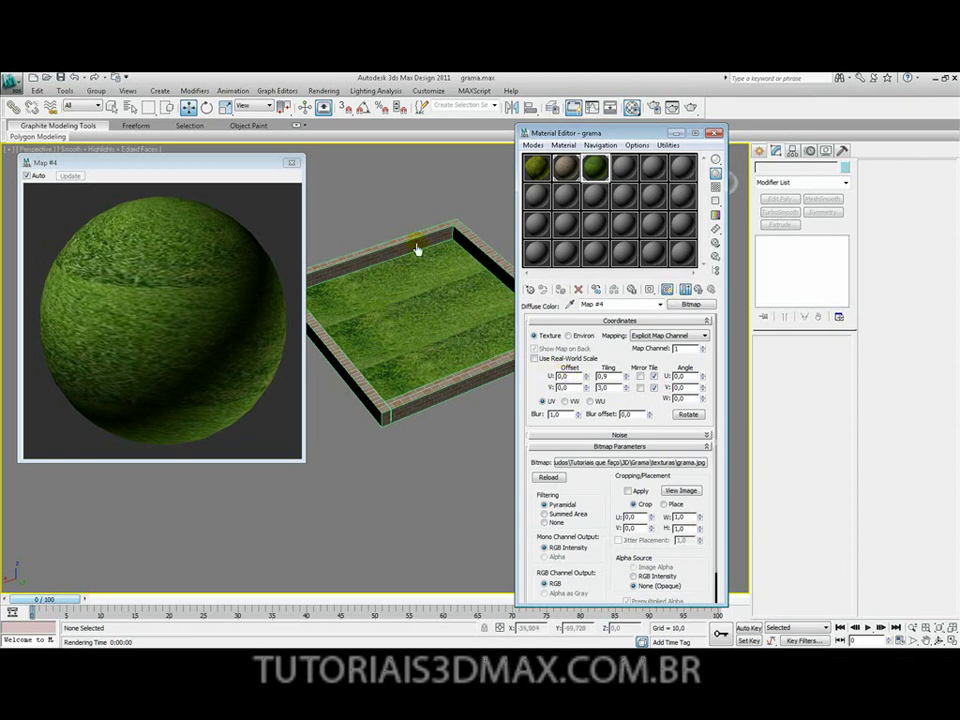
Reset the grass bitmap's U and V tiling to 1,0.
double_click(602, 376)
type("1")
key("Tab")
type("1")
key("Return")
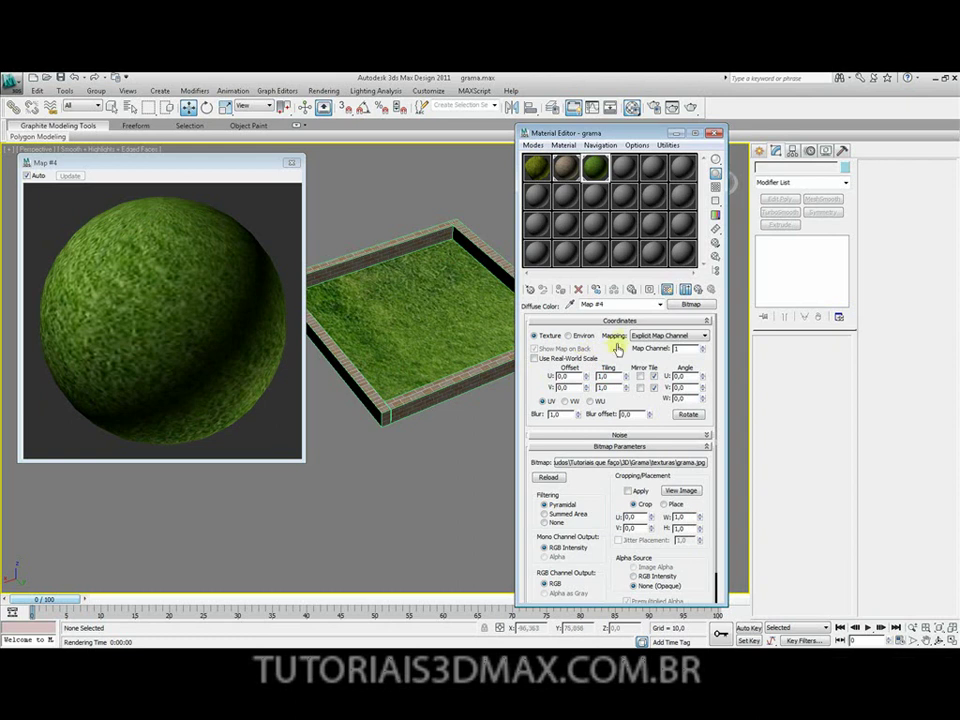
Return to the grama material's map list and render a closer view of the bordered lawn.
left_click(699, 290)
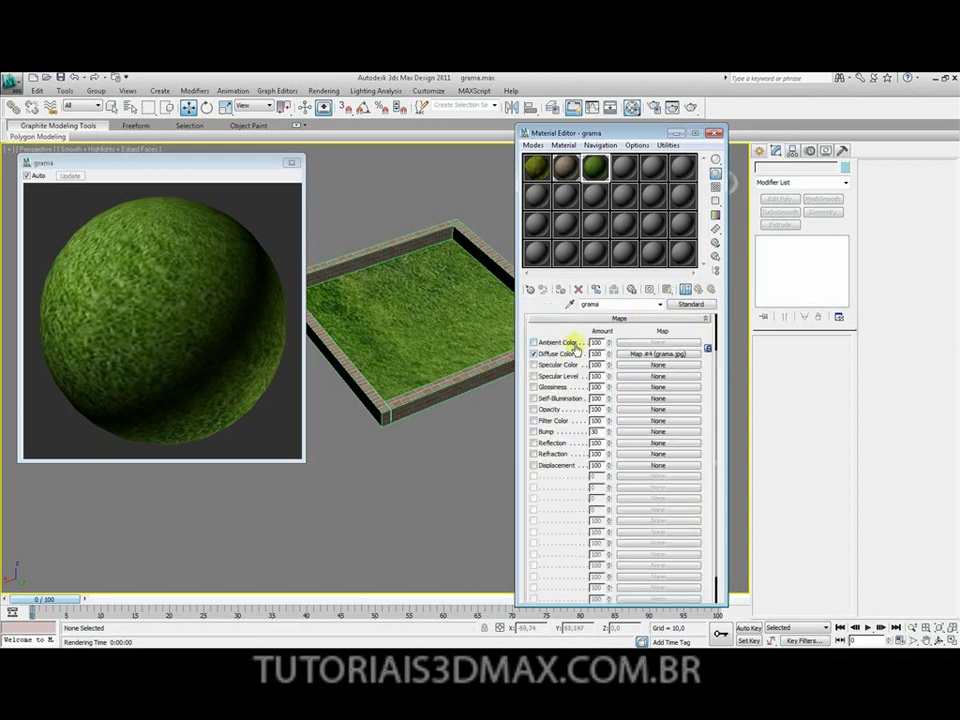
middle_click_drag(430, 330, 439, 364)
left_click_drag(595, 133, 710, 128)
left_click_drag(238, 166, 220, 161)
scroll(467, 296, "up", 3)
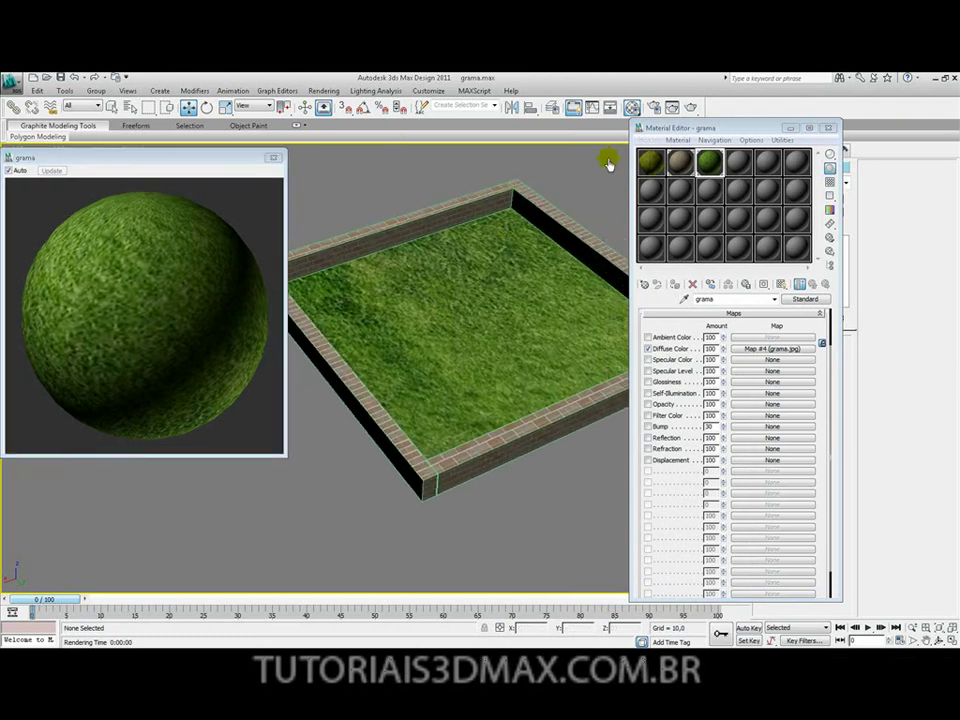
left_click(691, 107)
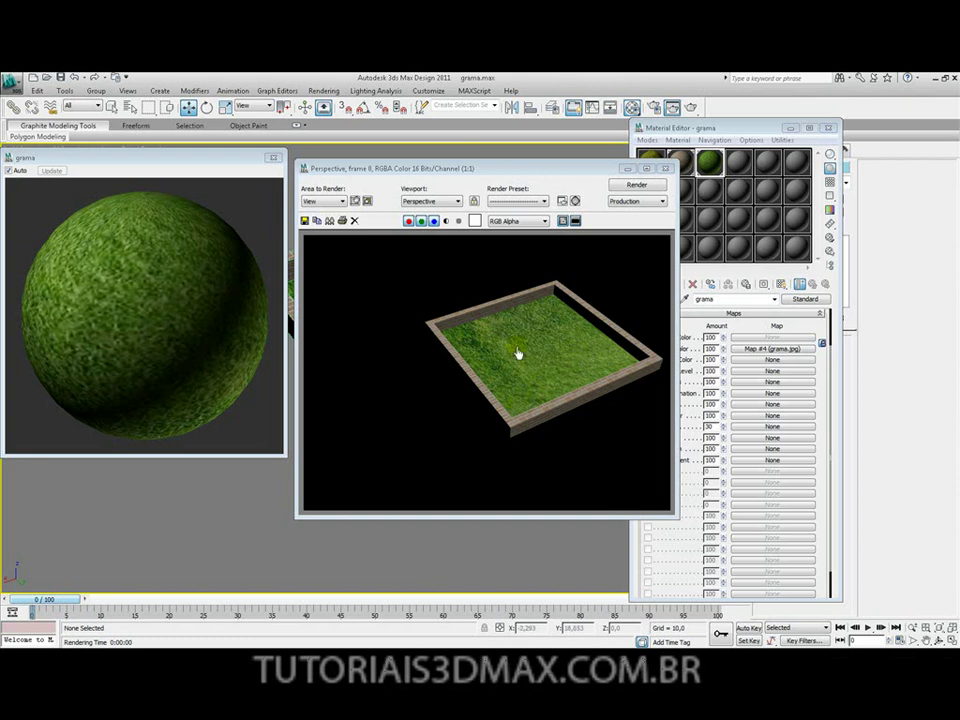
left_click(670, 173)
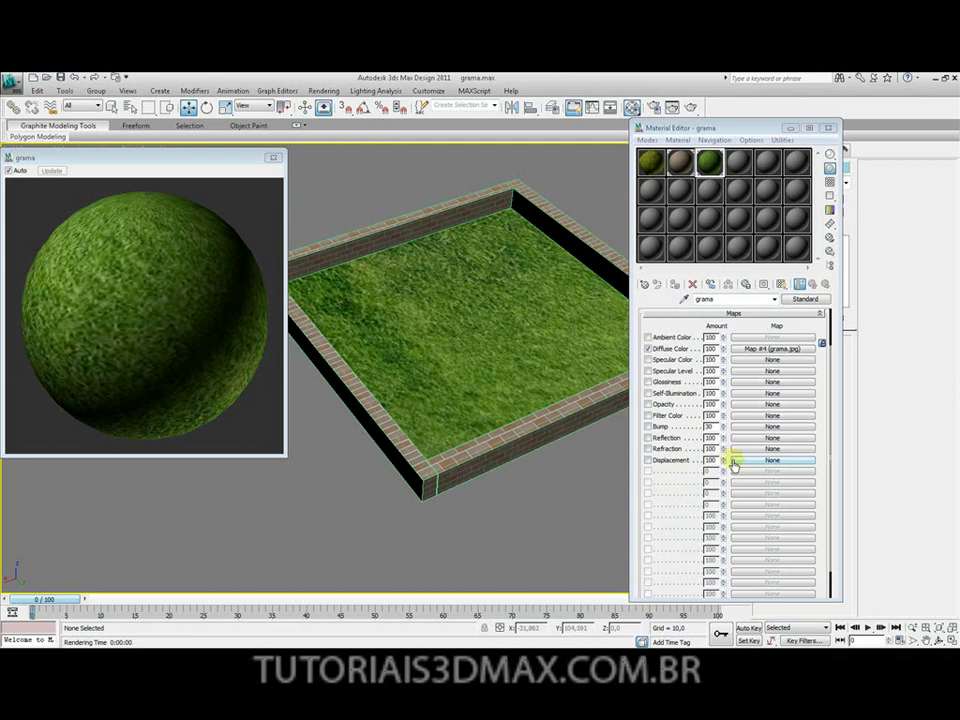
Add a Speckle map to the grama material's Displacement slot.
left_click(772, 460)
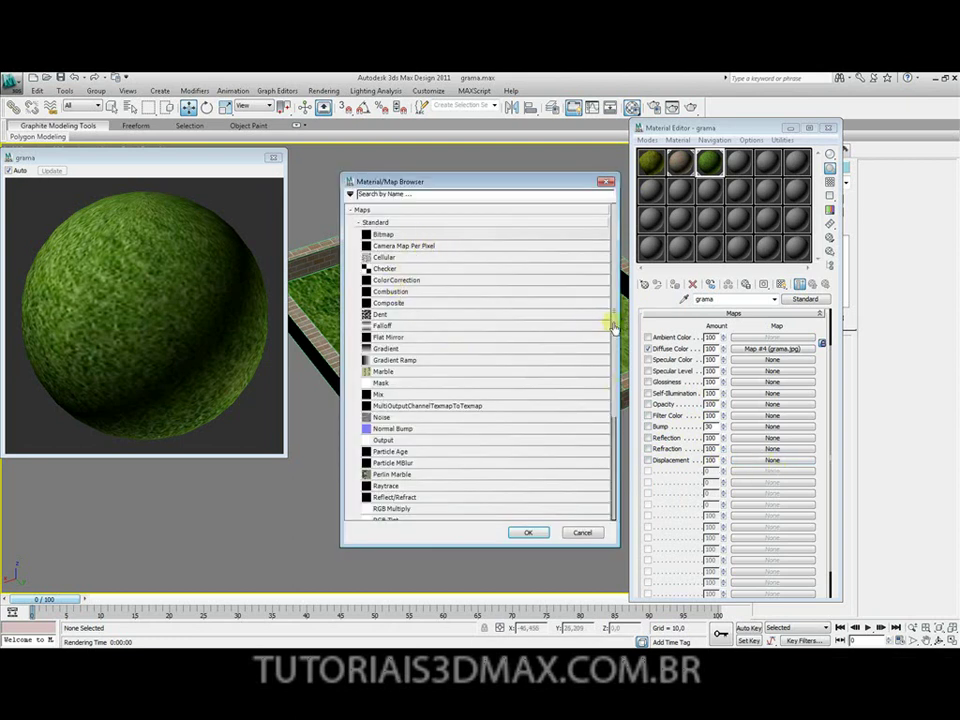
scroll(613, 330, "down", 4)
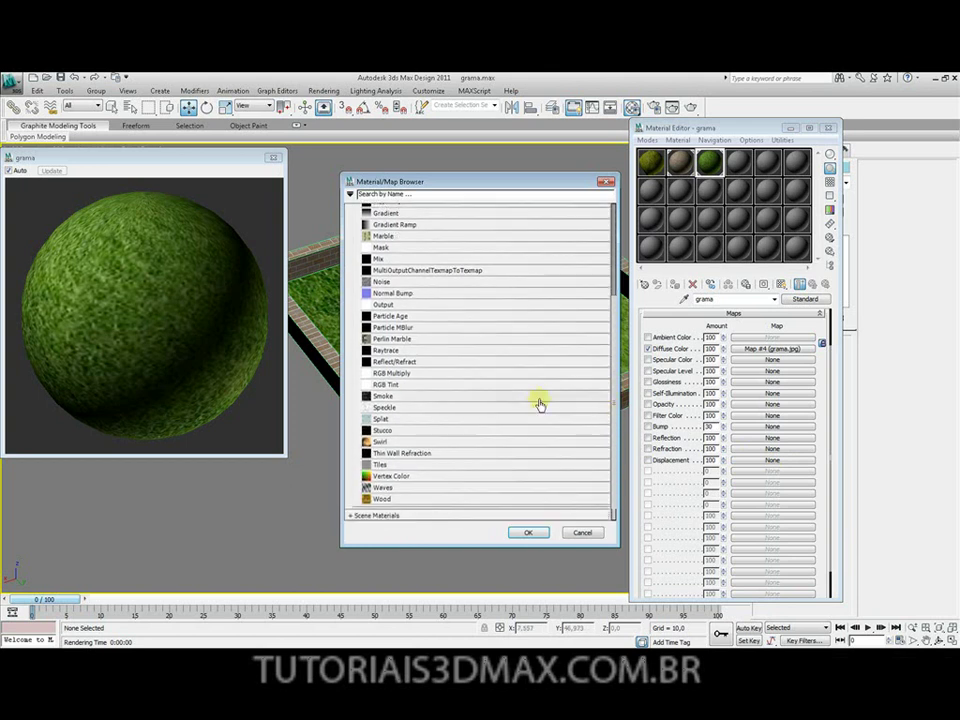
double_click(385, 407)
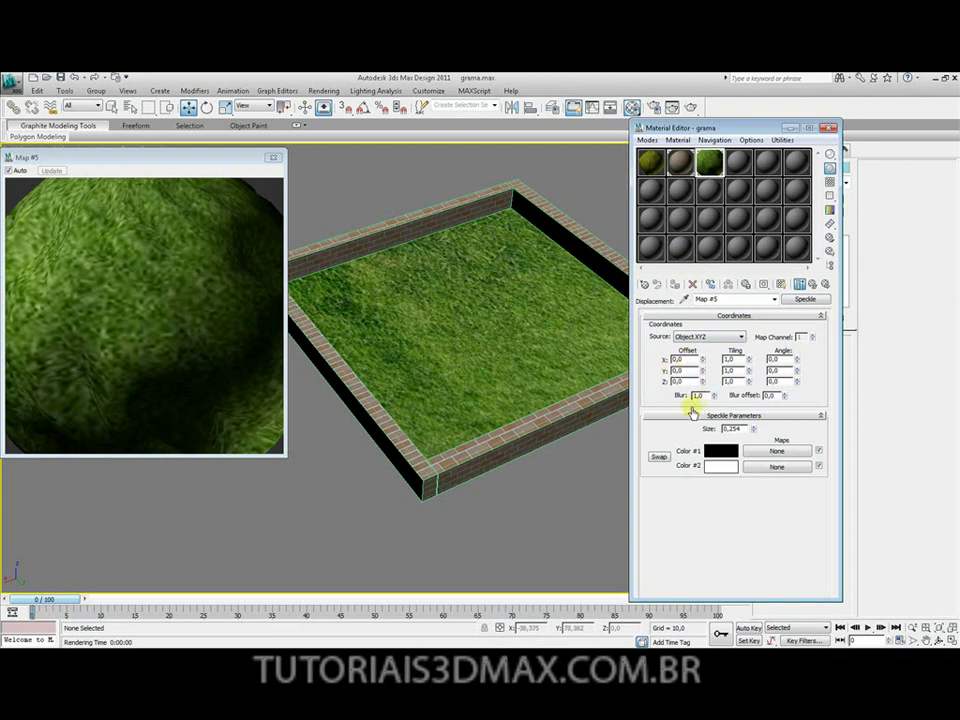
Swap the Speckle colors so Color #1 is white and Color #2 is black, and render the perspective view.
left_click(197, 293)
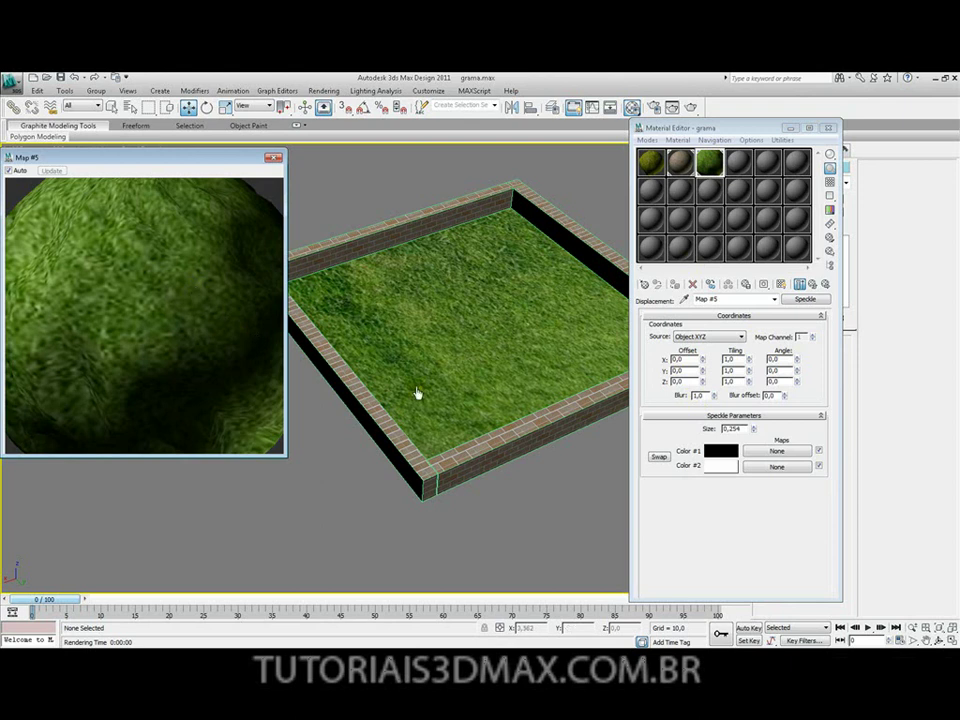
left_click(659, 457)
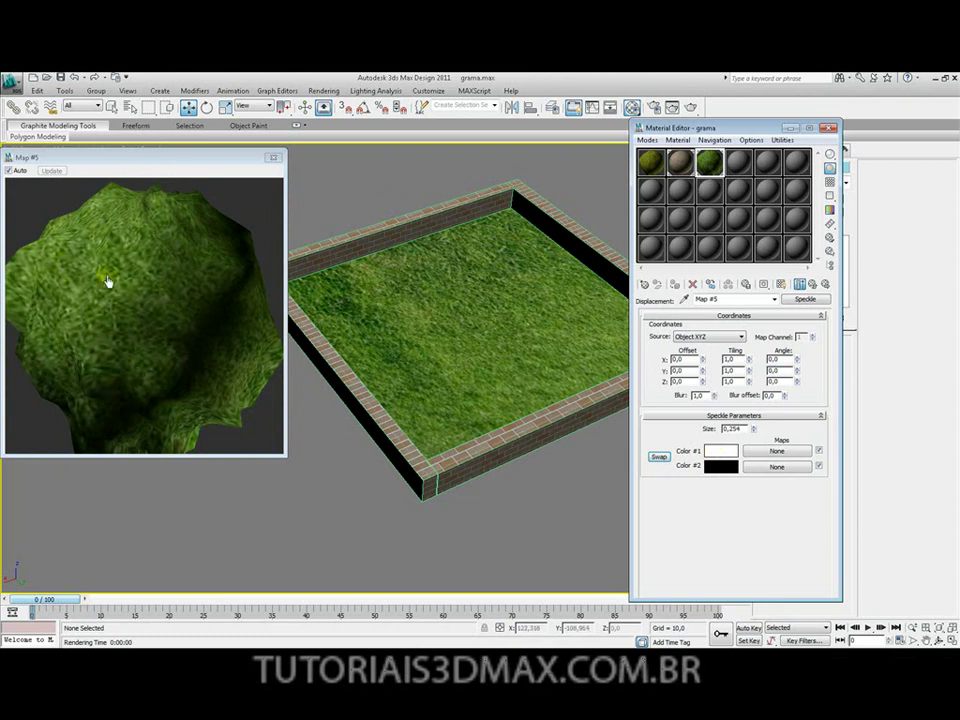
left_click(658, 457)
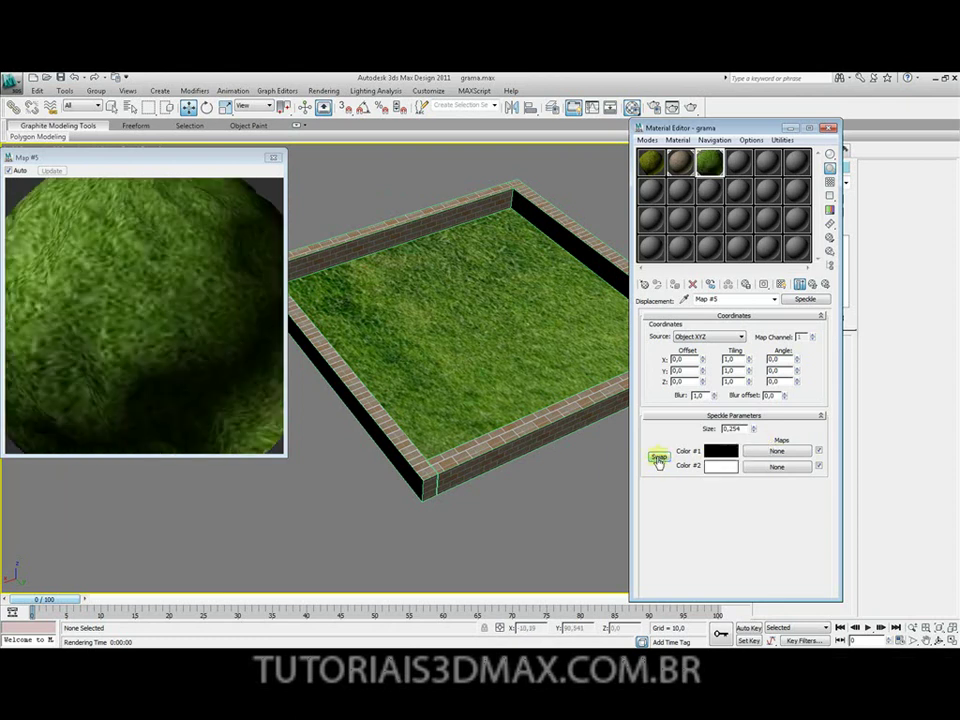
left_click(658, 458)
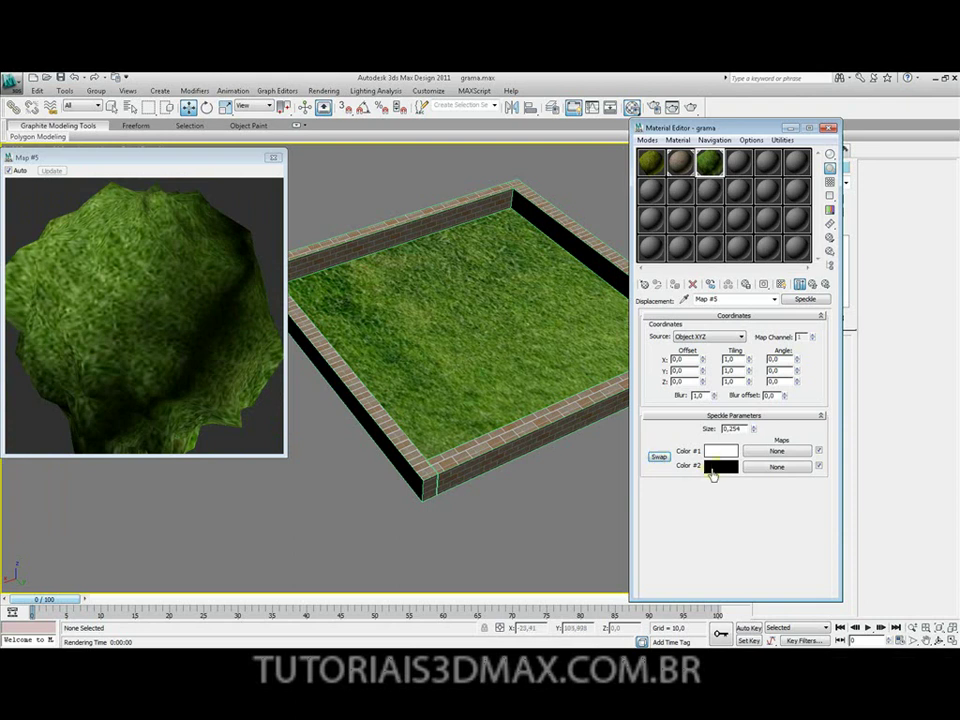
left_click(656, 457)
left_click(656, 457)
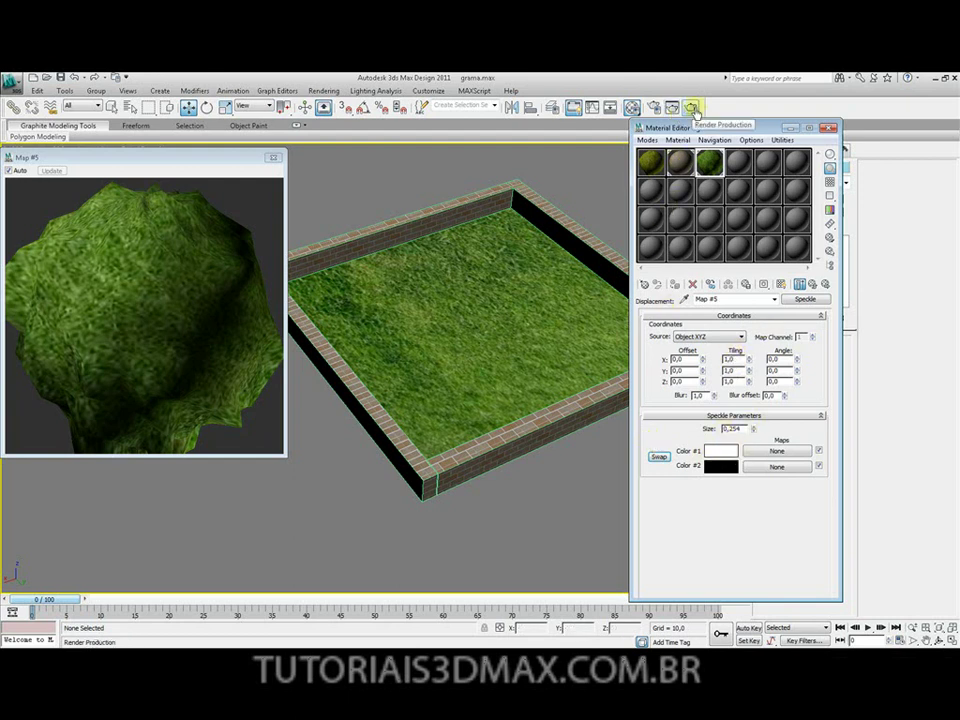
left_click(672, 108)
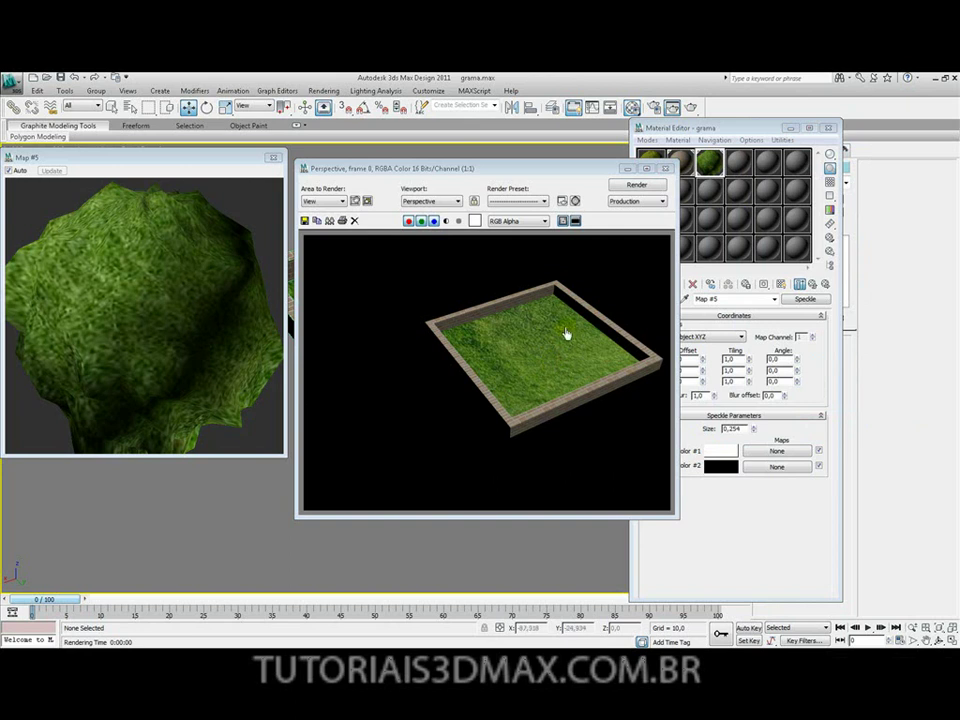
left_click(668, 172)
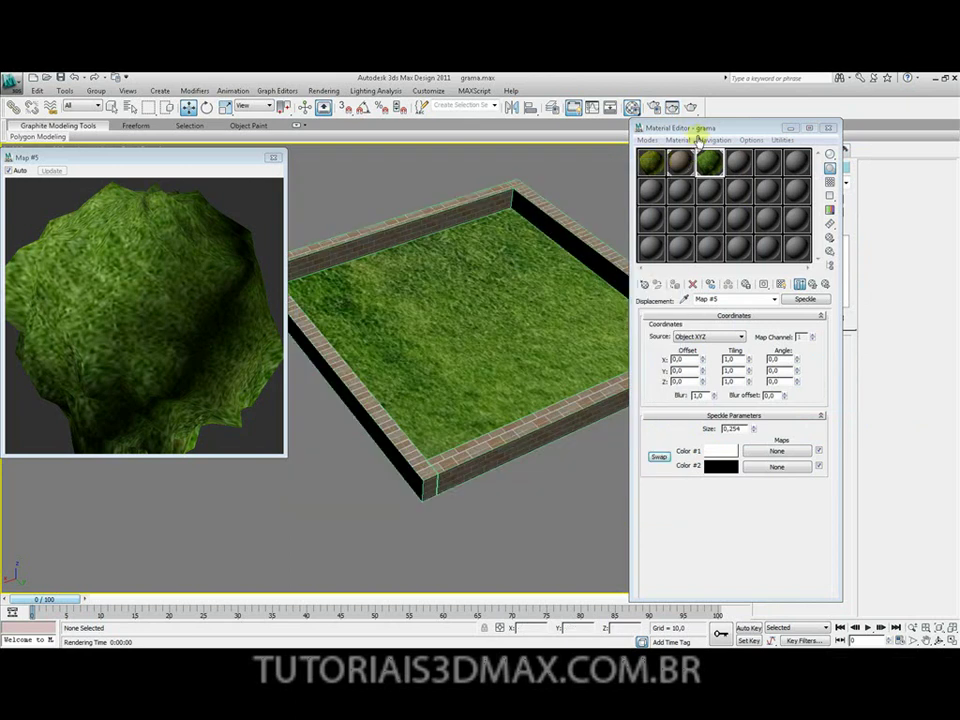
Select the ground plane and apply the Disp Approx modifier to it.
left_click_drag(704, 132, 567, 135)
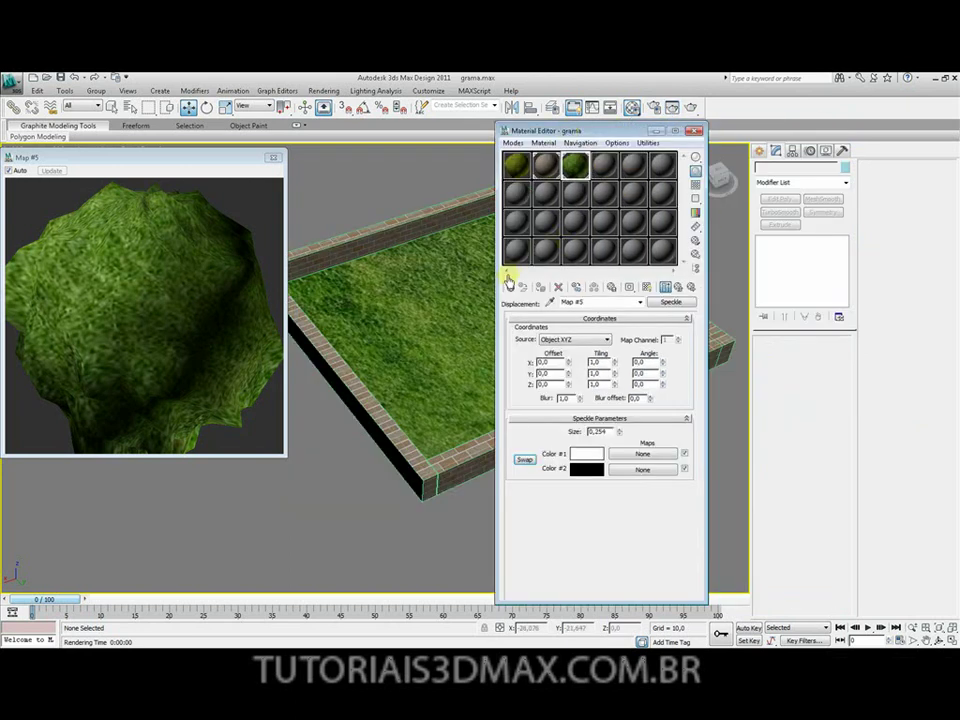
left_click(448, 314)
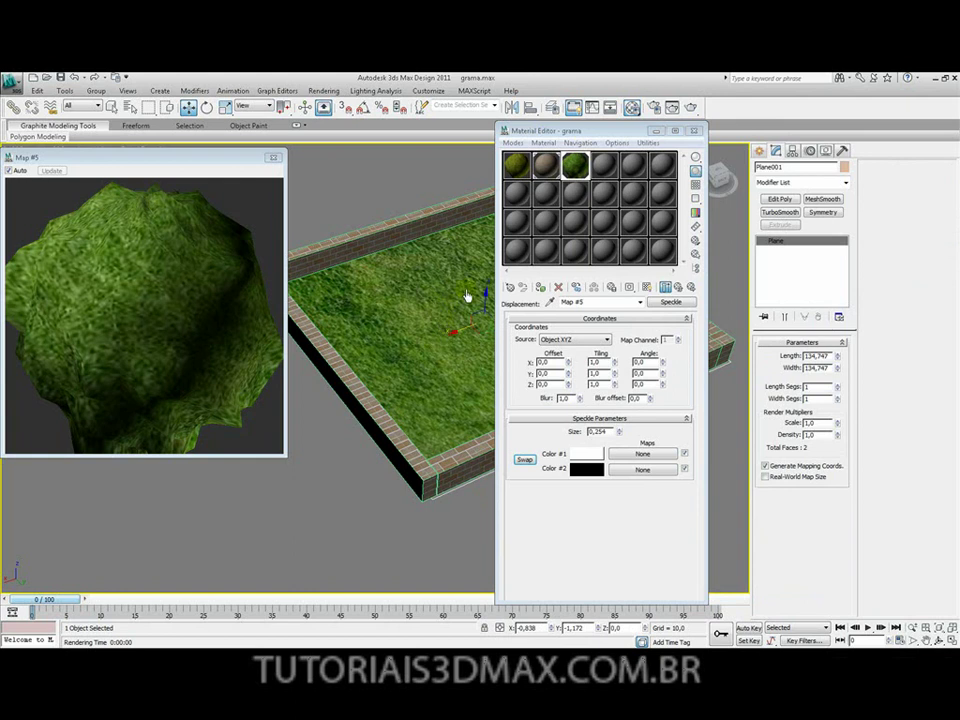
left_click(811, 184)
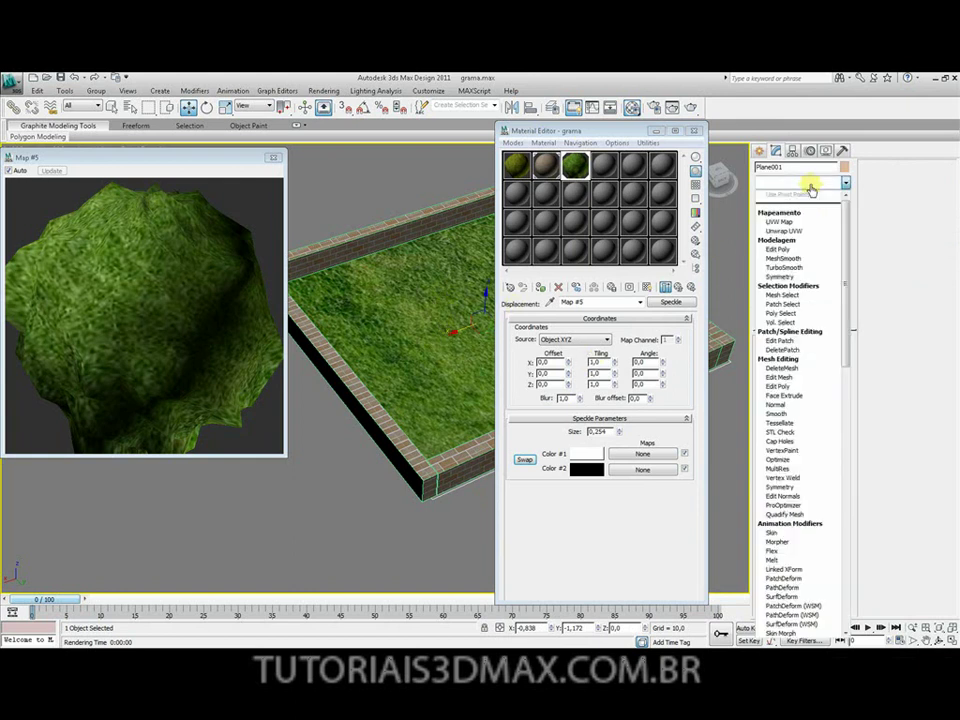
scroll(815, 189, "down", 5)
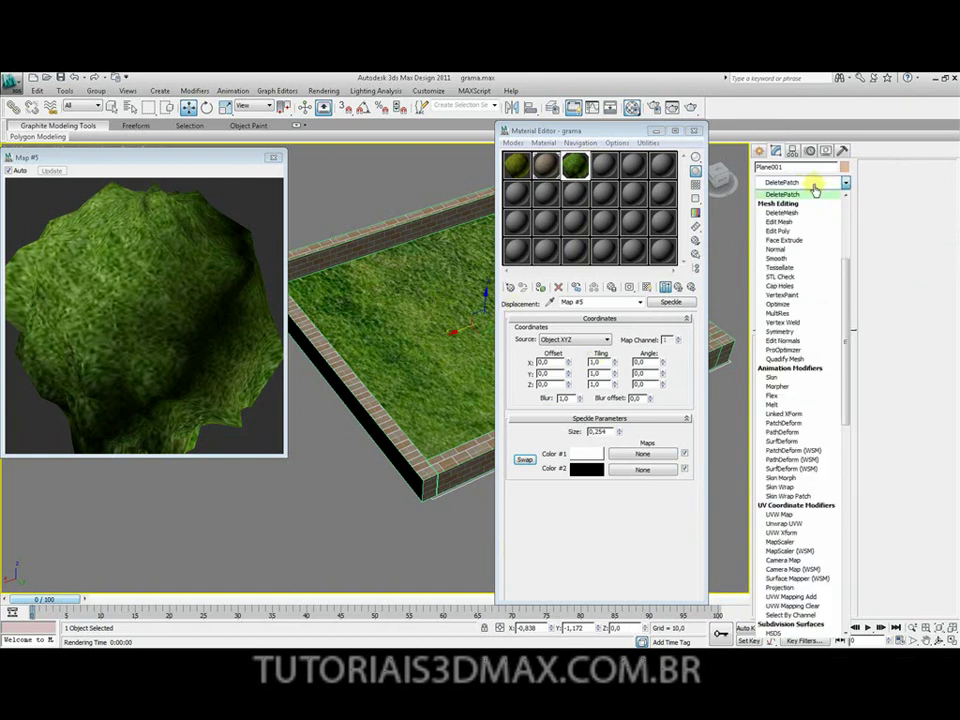
scroll(815, 189, "down", 10)
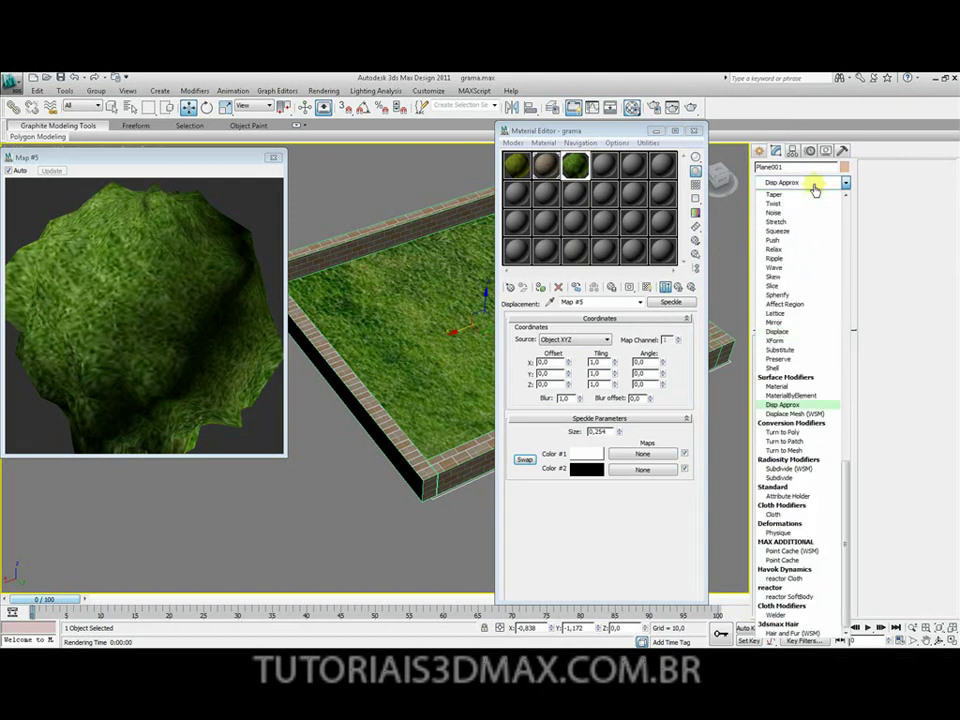
left_click(787, 405)
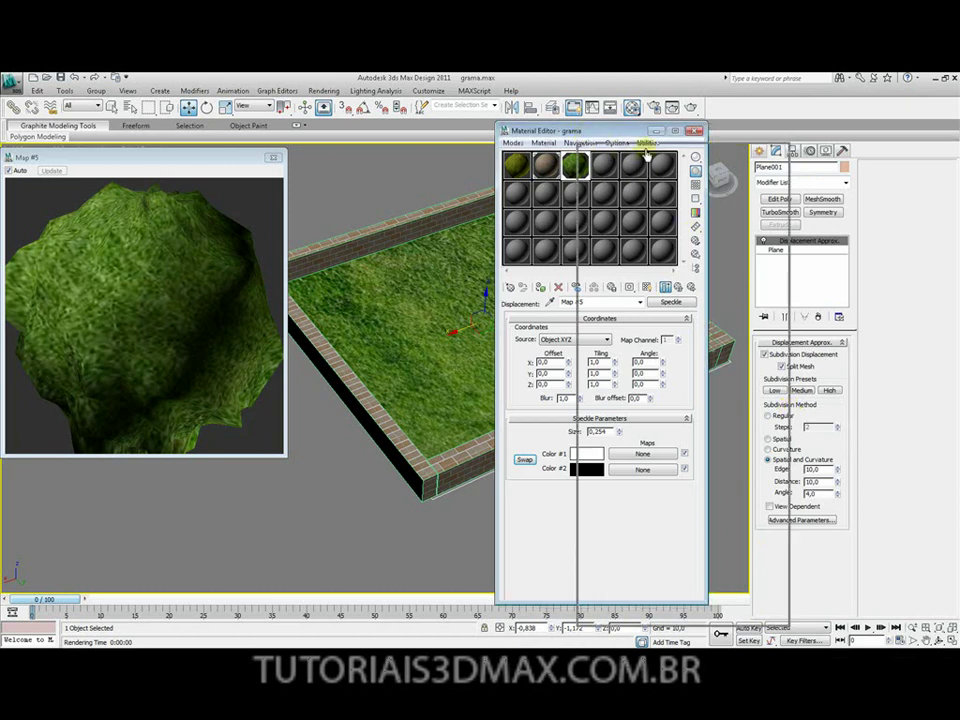
Render the perspective view to check the grass displacement, and close the render window and the Material Editor.
left_click_drag(586, 131, 818, 139)
left_click(690, 108)
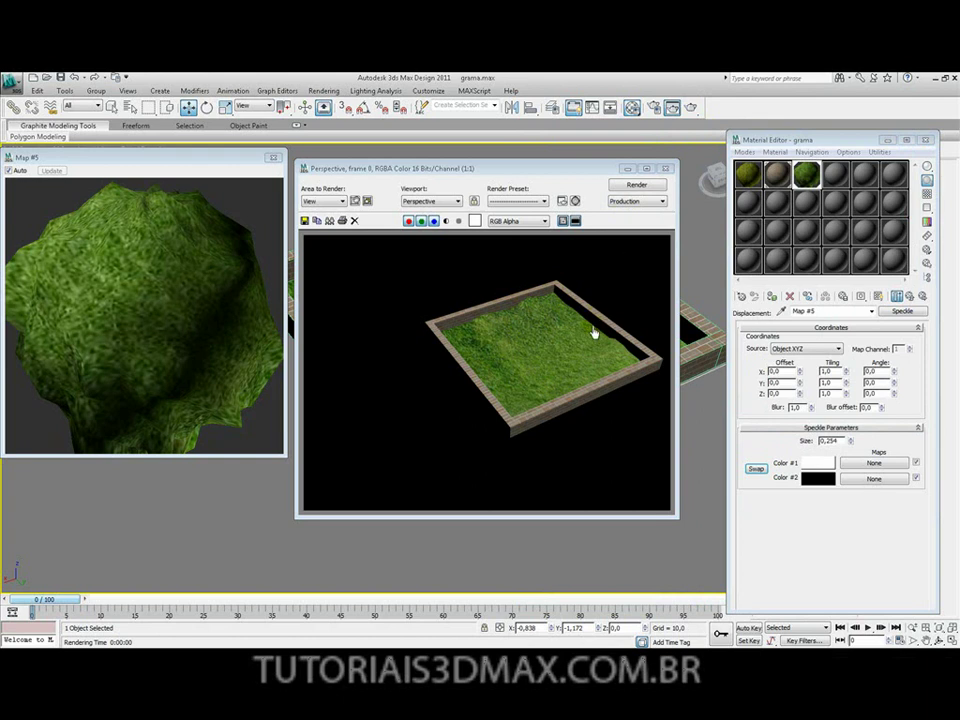
left_click(666, 168)
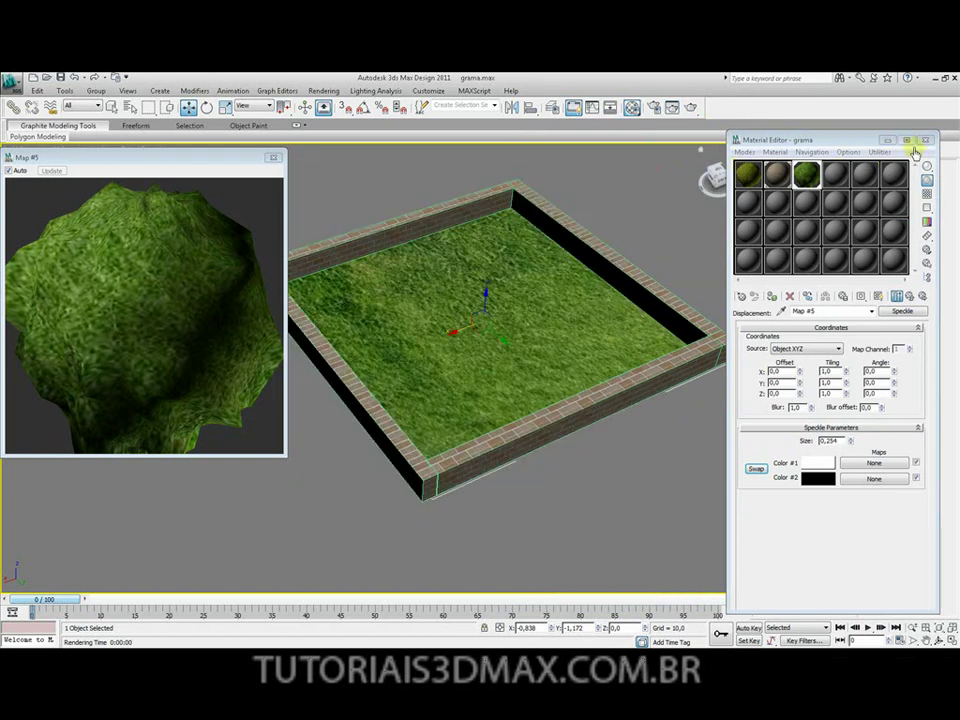
left_click(925, 139)
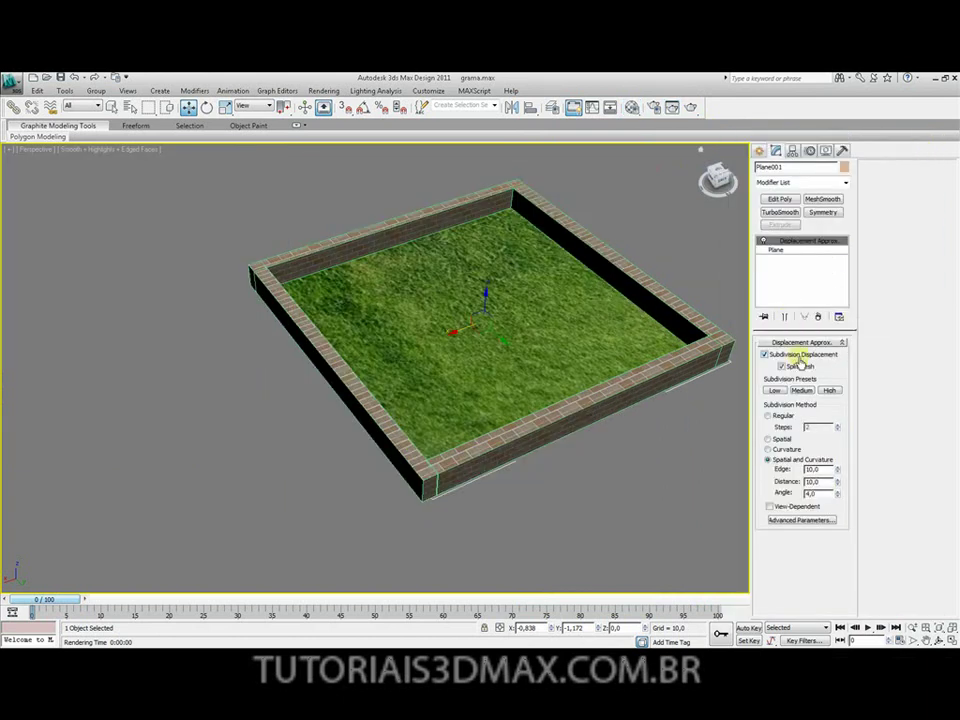
Open the ground plane's base parameters beneath the Displacement Approx. modifier.
left_click(778, 250)
middle_click_drag(559, 364, 512, 386)
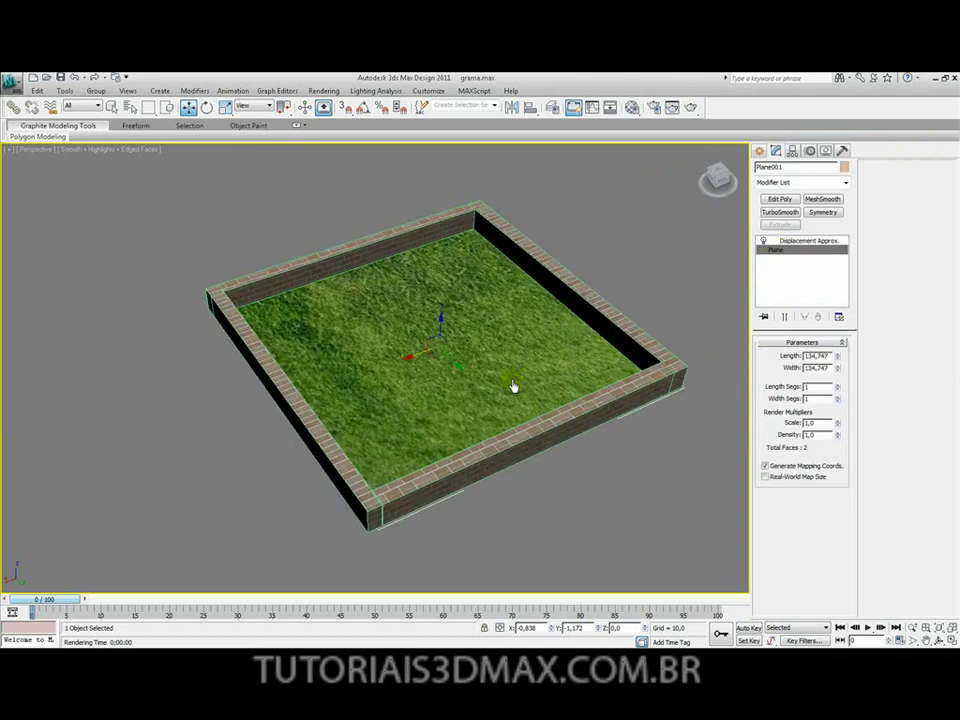
key("F4")
mouse_move(512, 388)
middle_mouse_down()
mouse_move(486, 386)
mouse_move(506, 388)
middle_mouse_up()
key("F4")
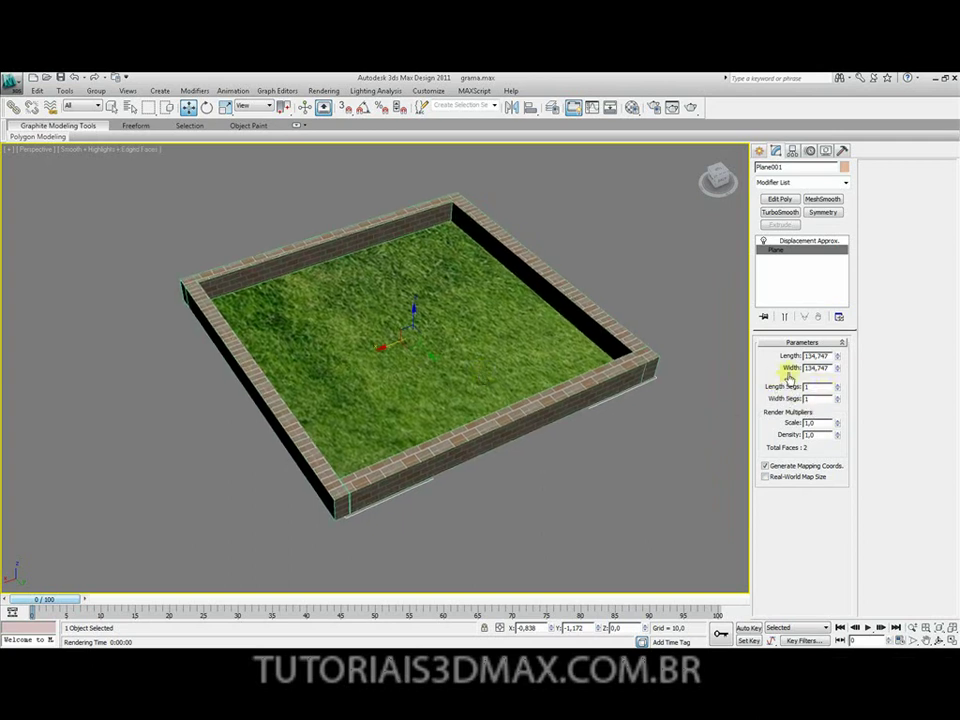
middle_click_drag(695, 420, 598, 390, "alt")
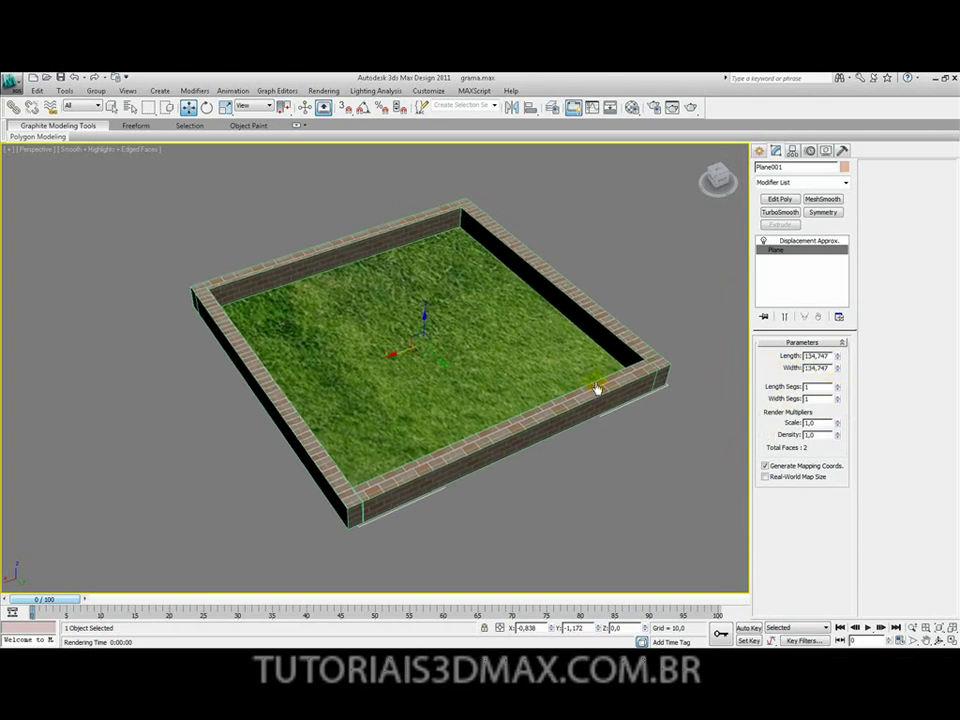
Set the ground plane's length and width segments to 5 and render the perspective view.
double_click(820, 387)
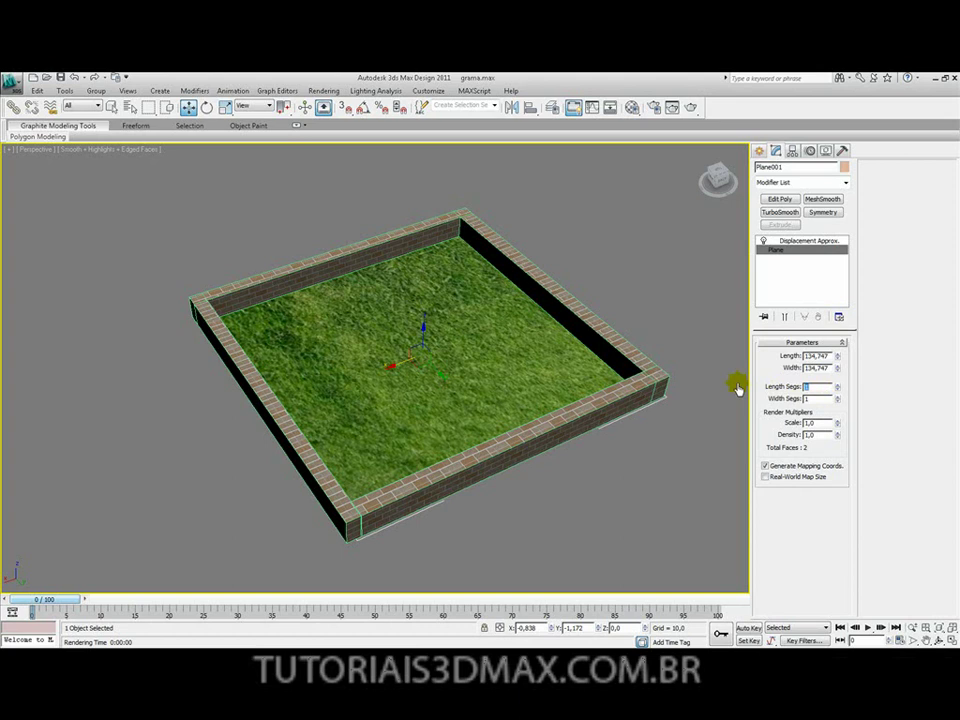
type("5")
key("Tab")
type("5")
key("Tab")
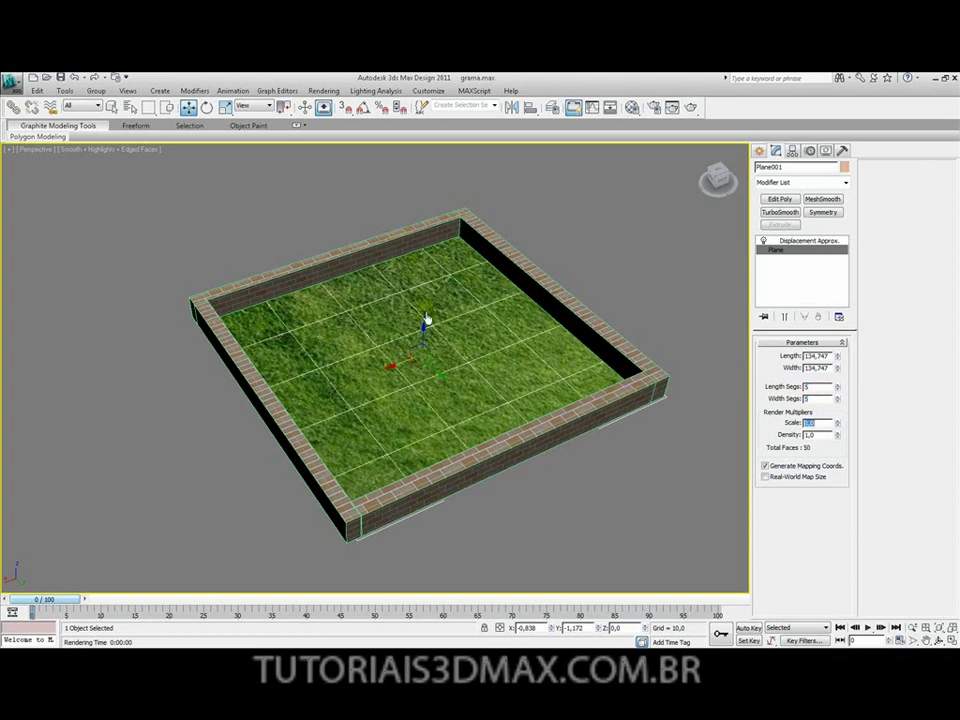
left_click(690, 106)
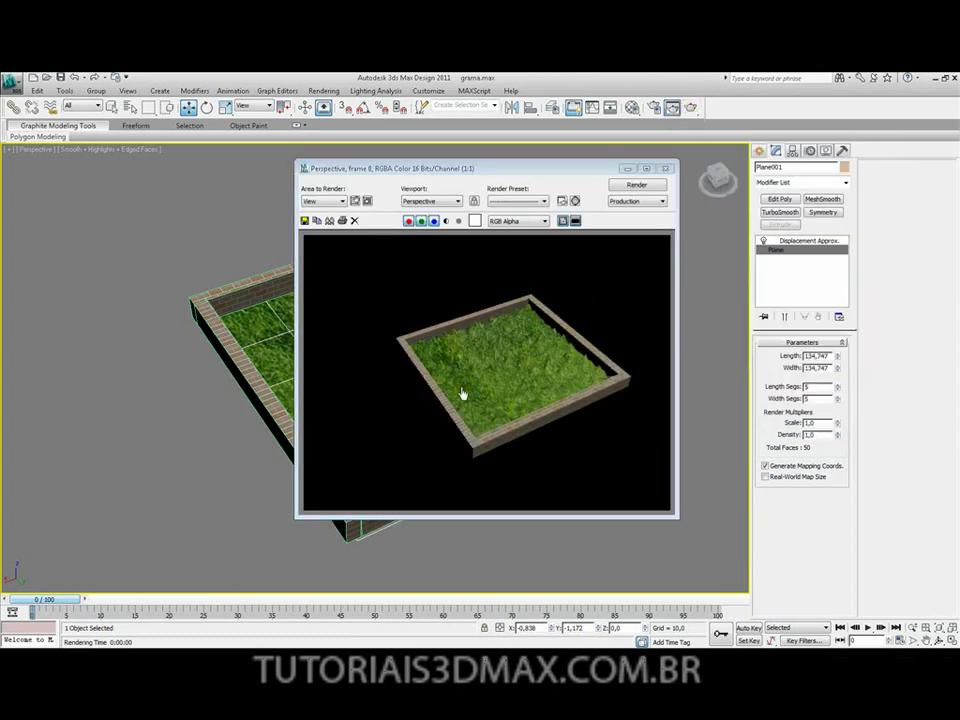
left_click(665, 168)
Set the ground plane's length and width segments to 10.
double_click(824, 386)
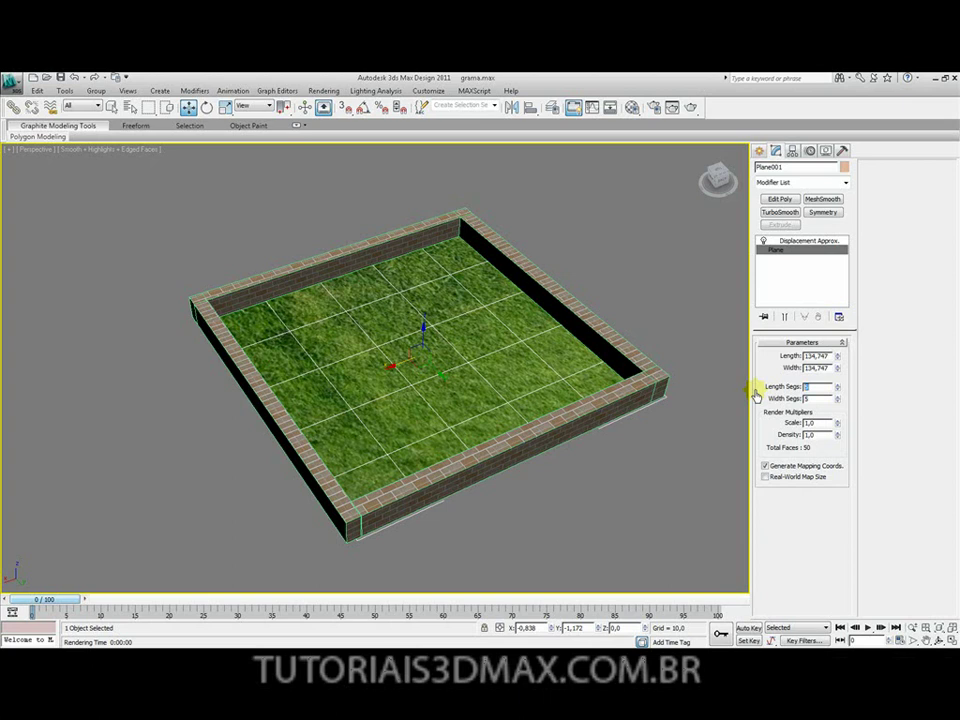
type("10")
key("Tab")
type("10")
key("Tab")
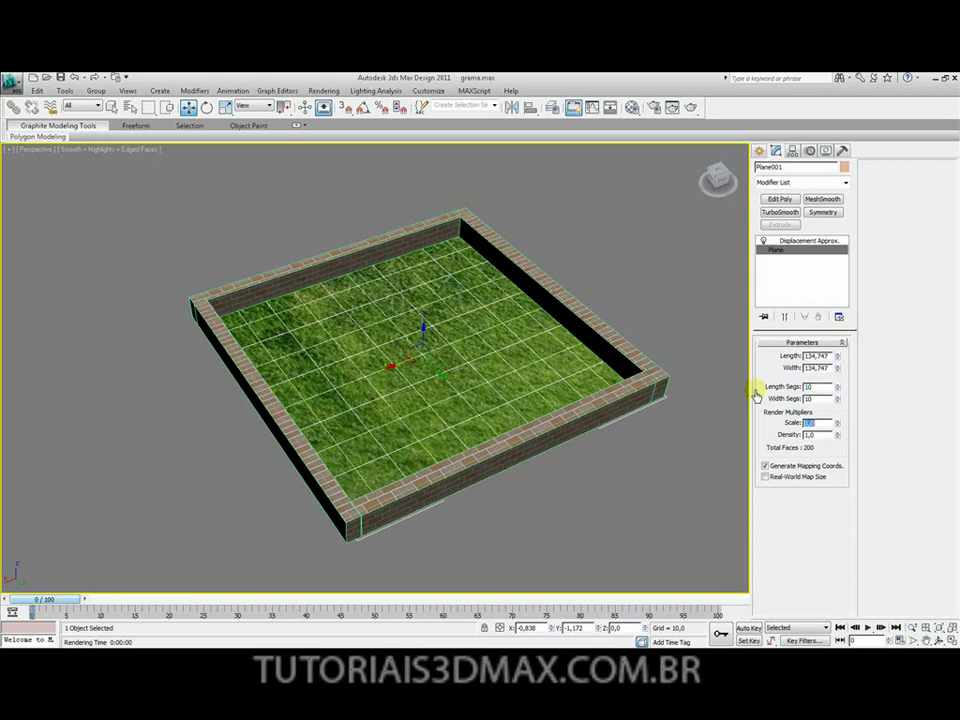
Render the perspective view to check the grass at the current segment count, and close the render window.
left_click(700, 113)
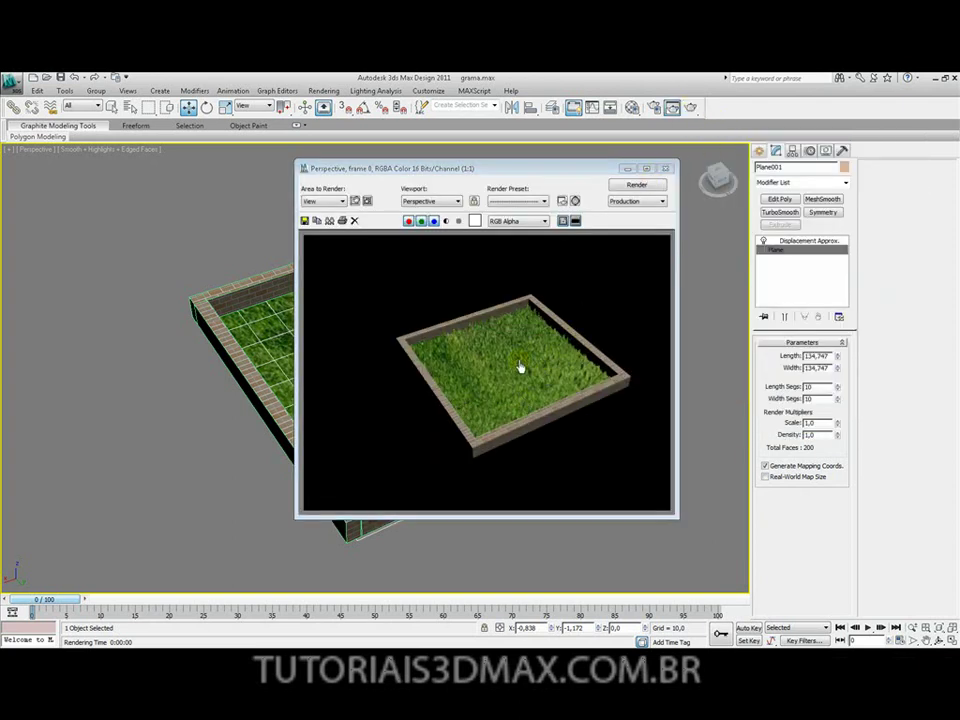
left_click(665, 168)
Set the ground plane's length and width segments to 30 and check the grass in a perspective render.
type("30")
key("Tab")
type("30")
key("Return")
left_click(691, 109)
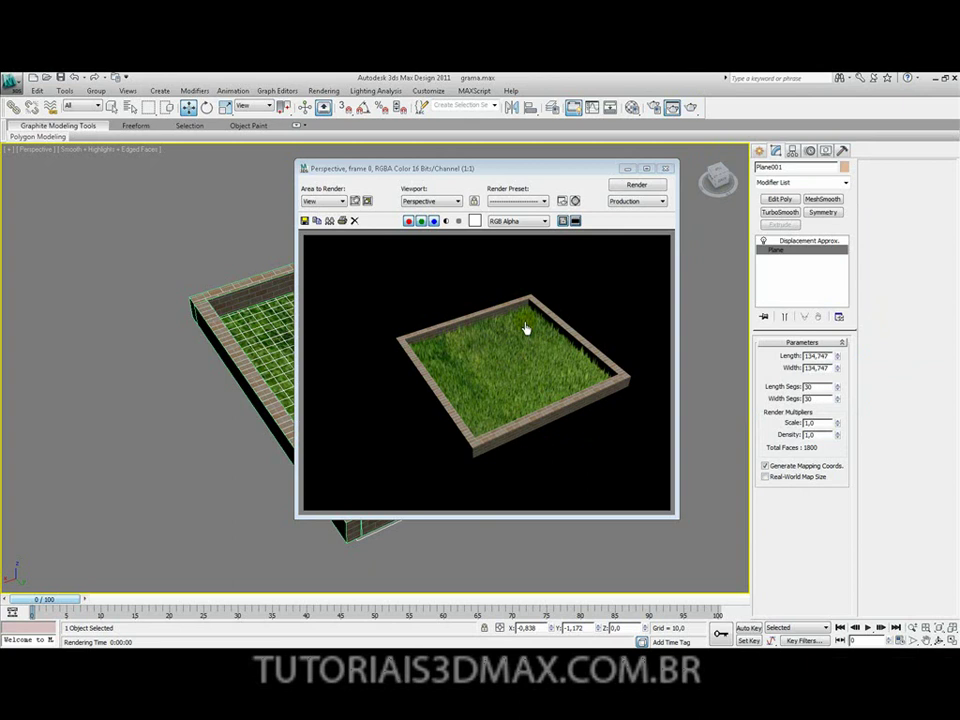
left_click(665, 168)
Set the ground plane's length and width segments to 50 and check the grass in a perspective render.
double_click(818, 386)
type("50")
key("Tab")
type("50")
key("Tab")
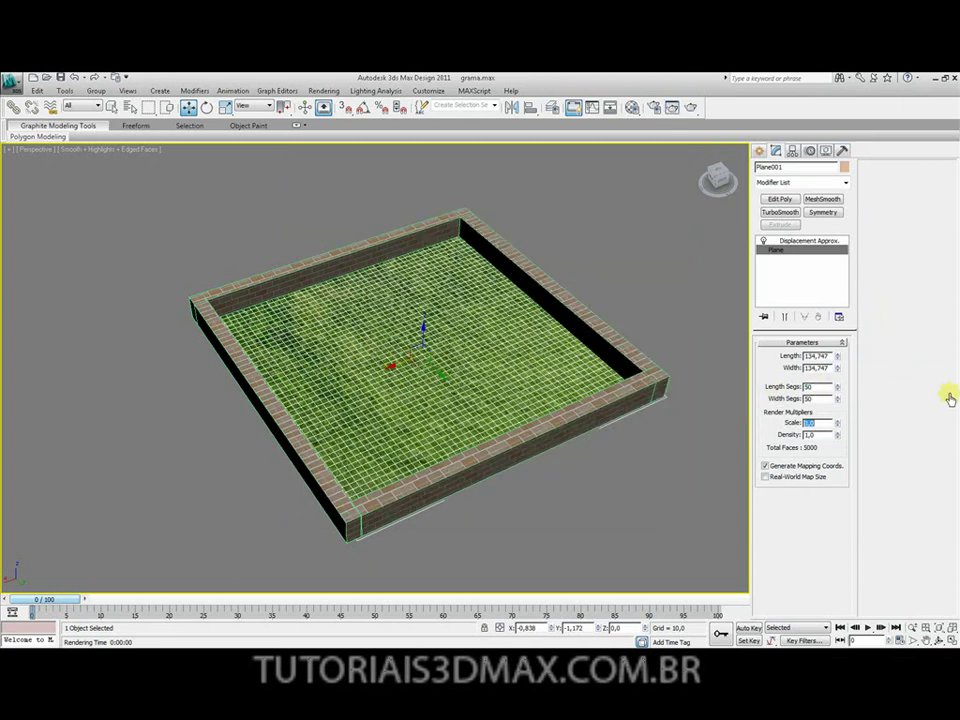
left_click(691, 108)
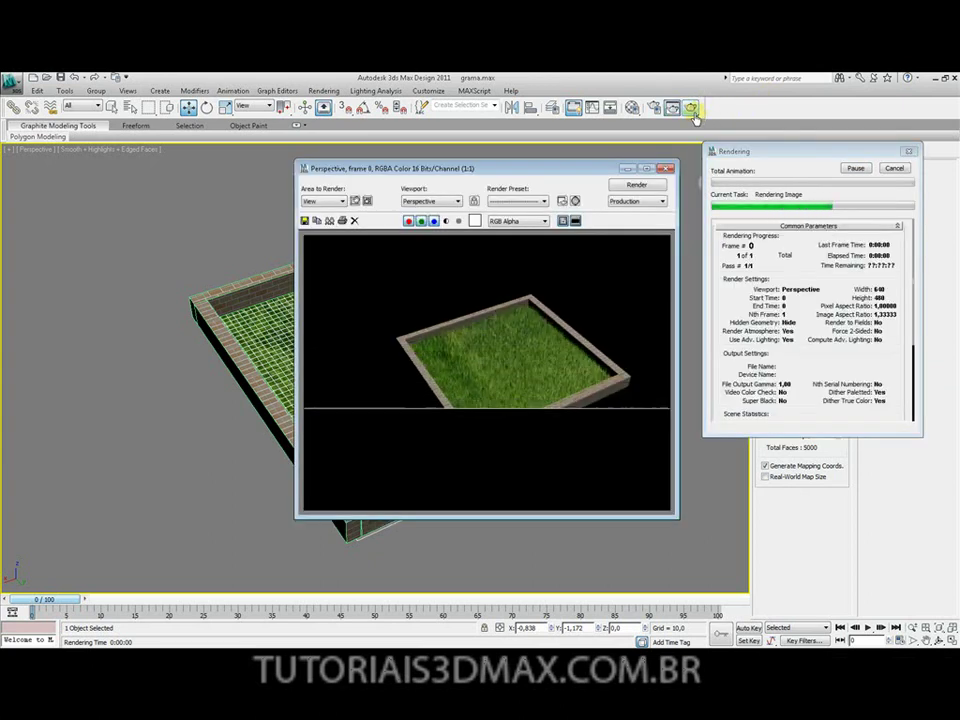
left_click(666, 168)
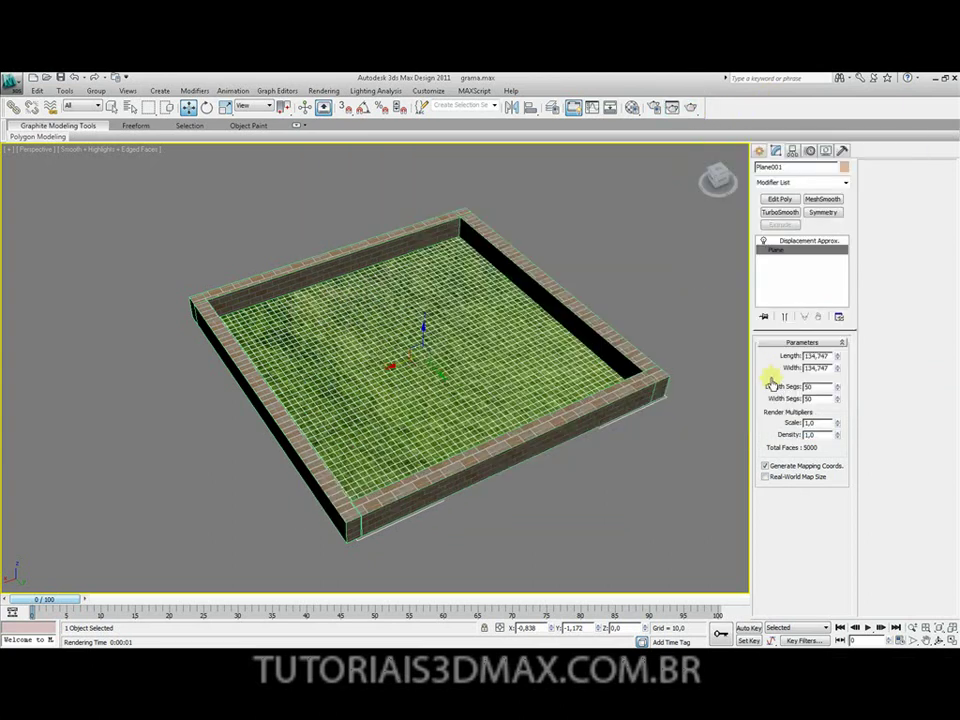
Set the ground plane's length and width segments to 70 and check the grass in a perspective render.
left_click_drag(812, 386, 760, 390)
type("70")
key("Tab")
type("70")
key("Tab")
left_click(691, 108)
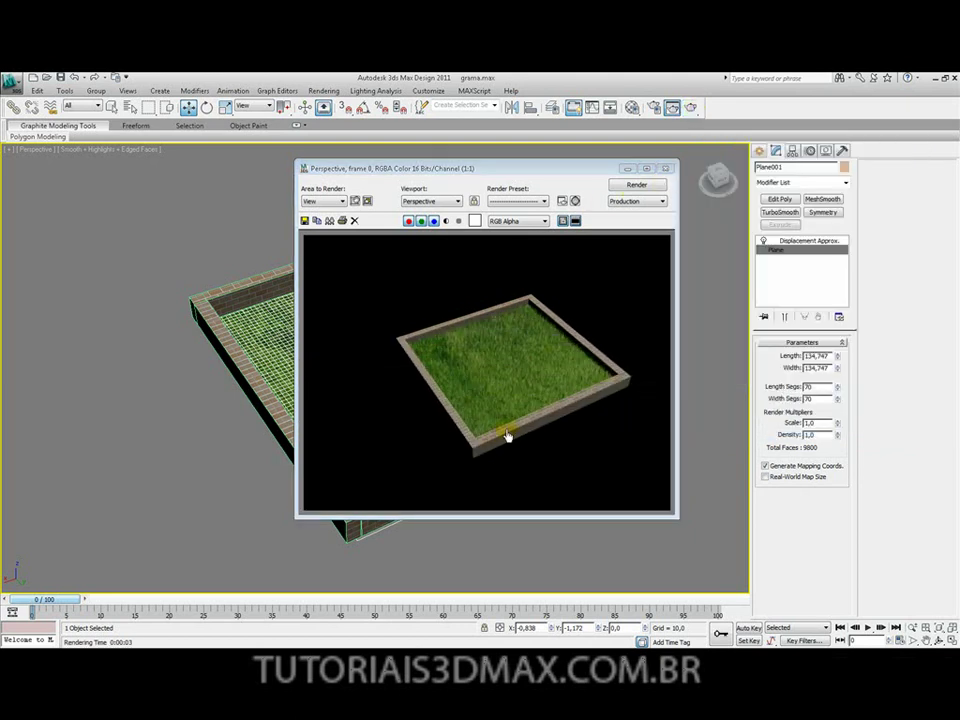
left_click(668, 170)
Render a closer perspective view of the lawn and its brick border to examine the grass detail.
key("z")
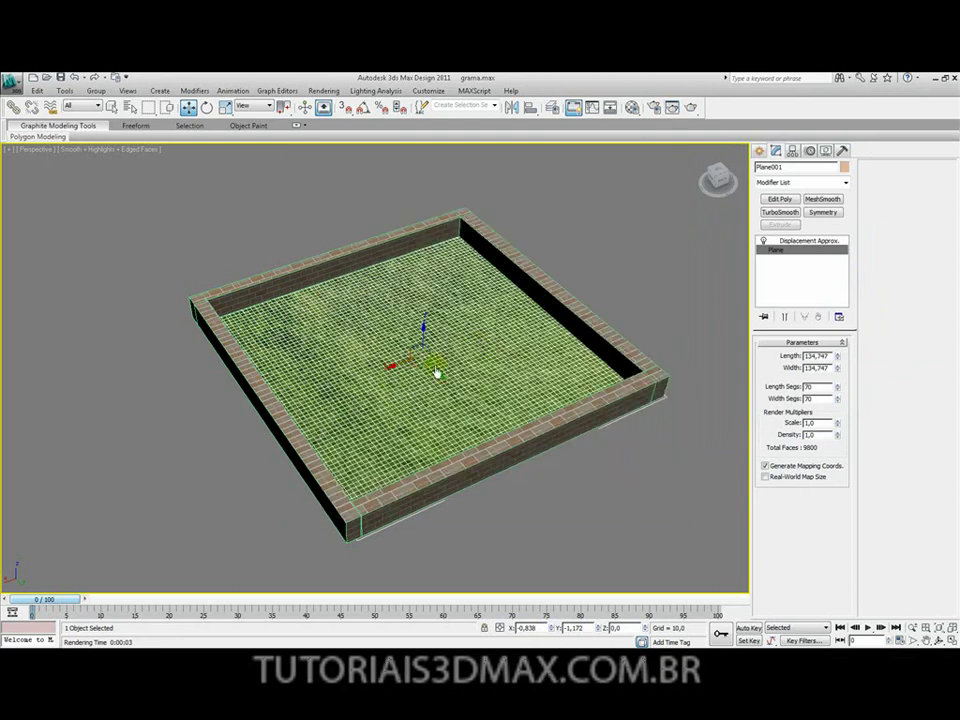
key("alt+z")
mouse_move(388, 360)
left_mouse_down()
mouse_move(396, 377)
mouse_move(399, 345)
mouse_move(384, 360)
left_mouse_up()
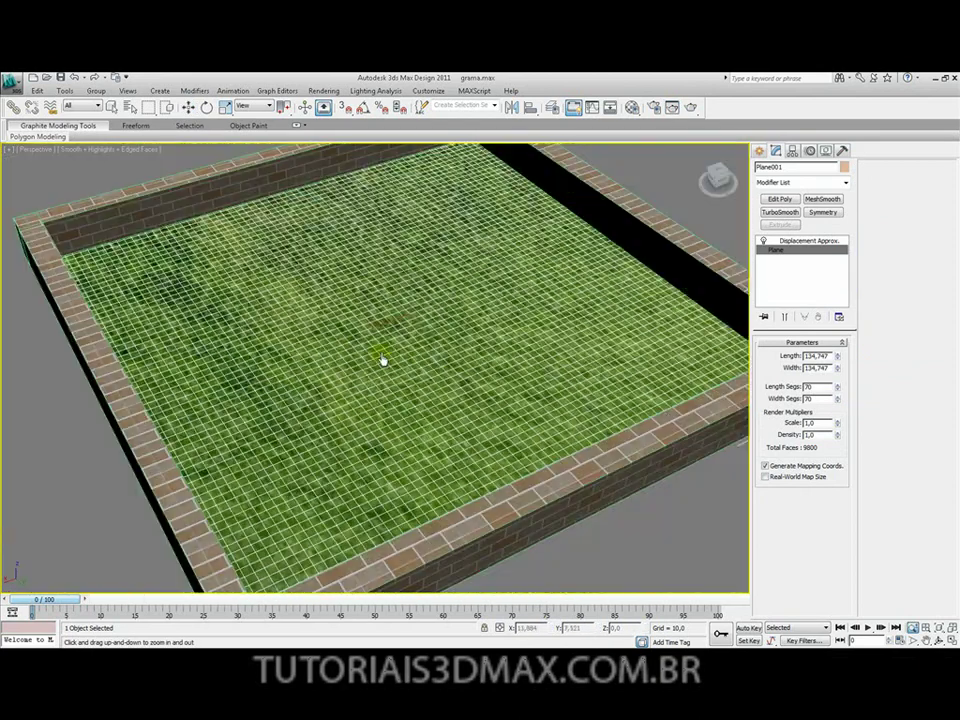
left_click(691, 108)
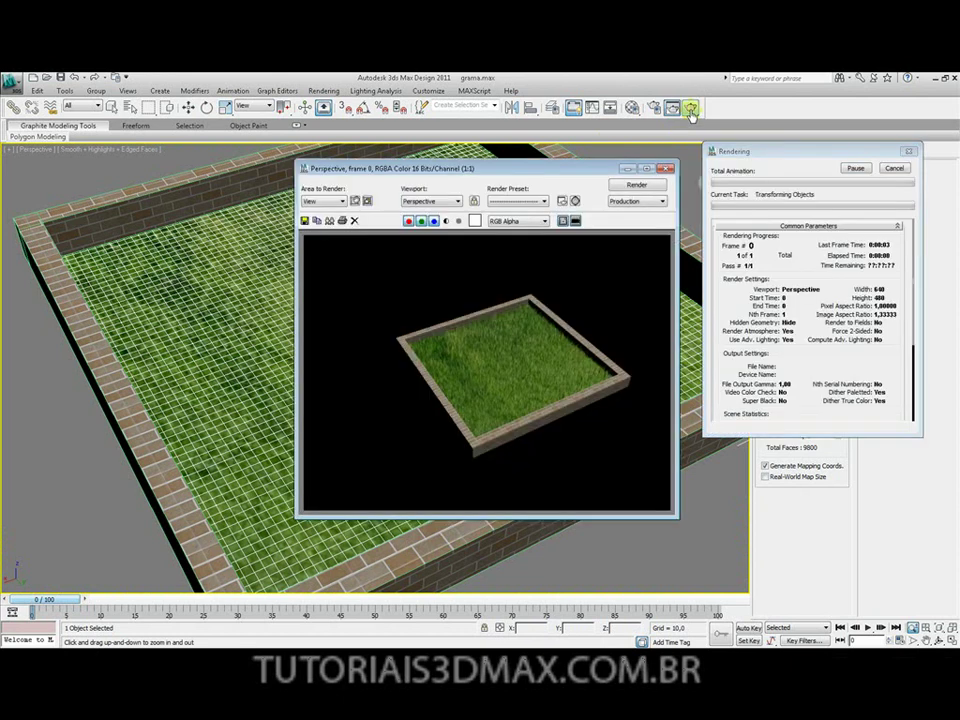